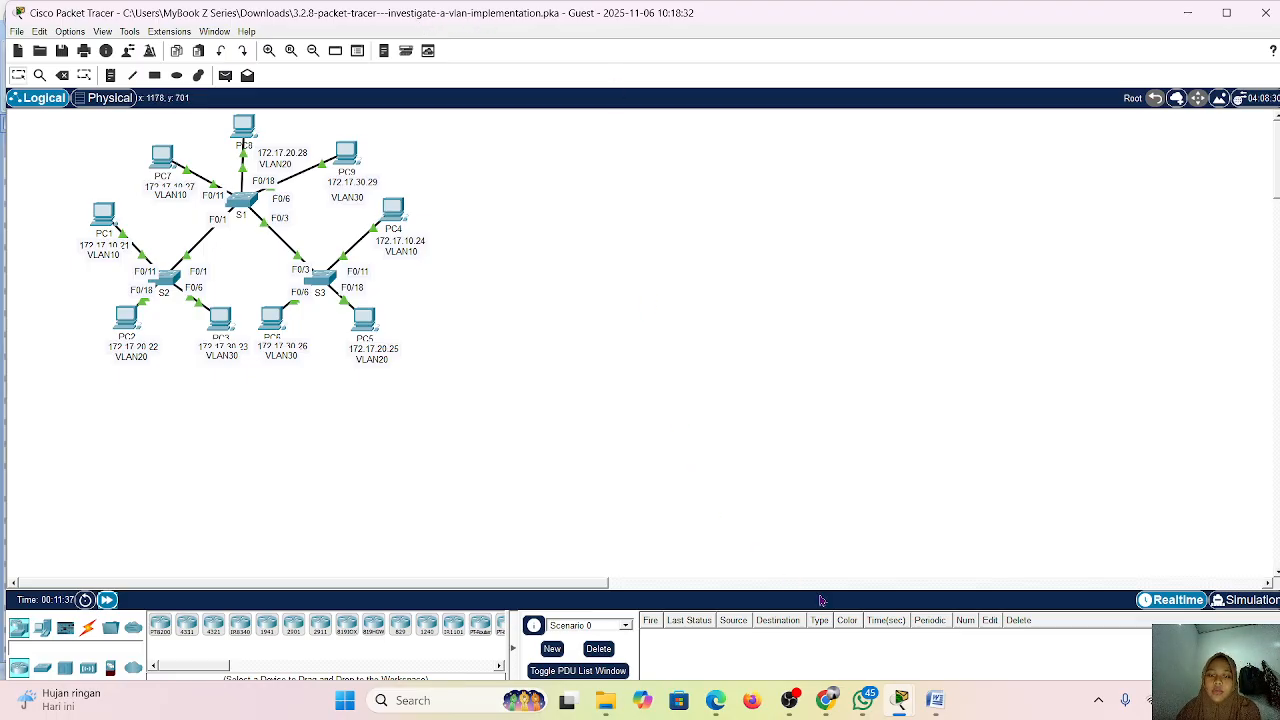
{"action": "mouse_move", "coordinate": [897, 688]}
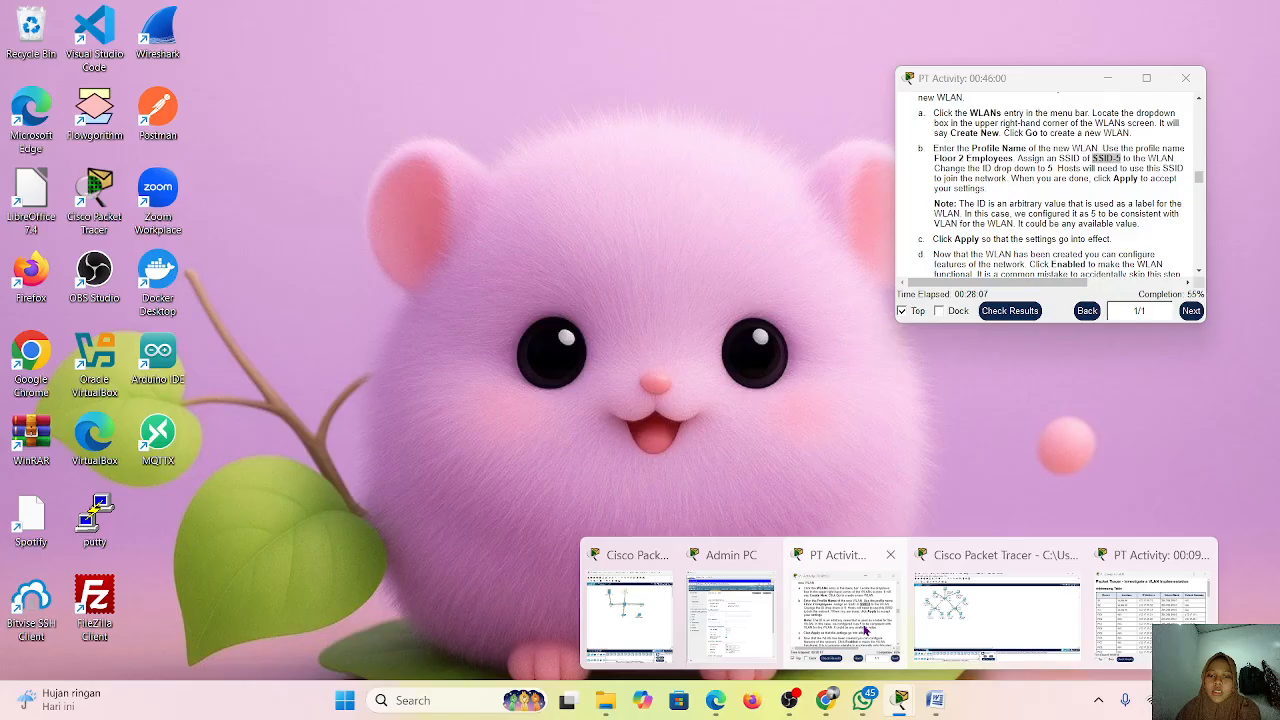
{"action": "left_click", "coordinate": [845, 615]}
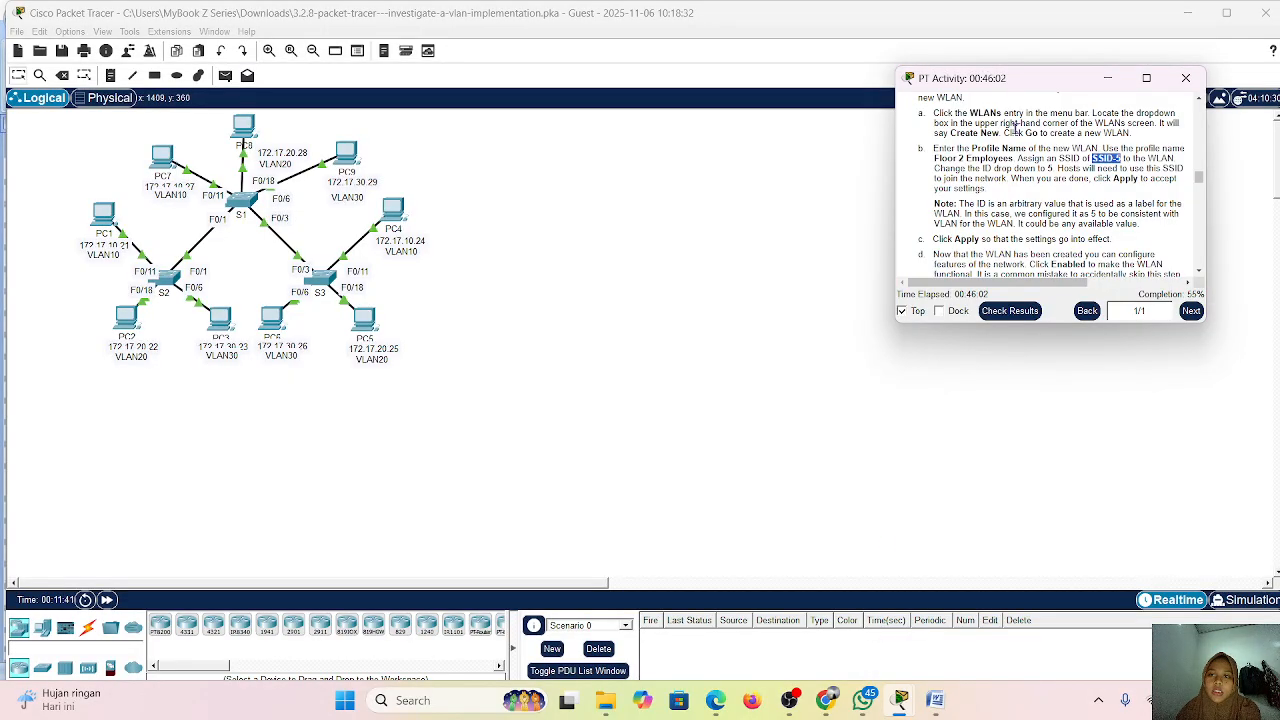
{"action": "scroll", "coordinate": [1016, 127], "scroll_direction": "up", "scroll_amount": 5}
{"action": "scroll", "coordinate": [1016, 127], "scroll_direction": "up", "scroll_amount": 10}
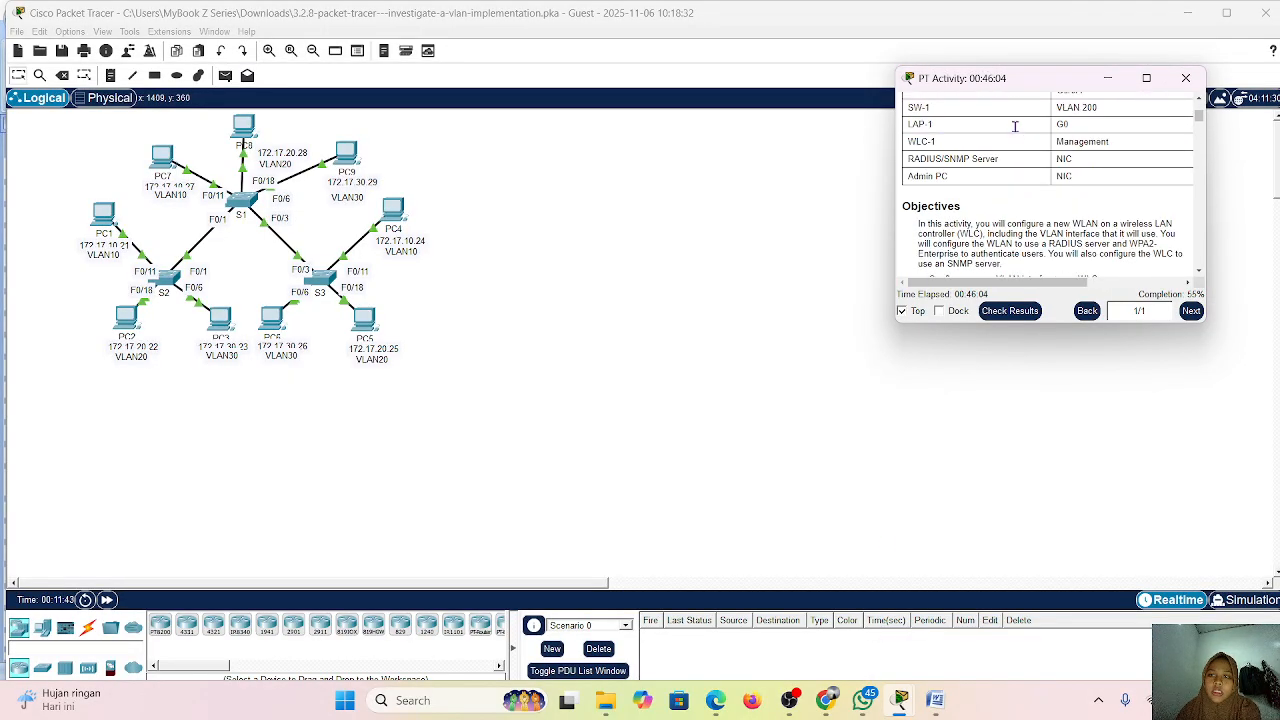
{"action": "left_click", "coordinate": [1185, 75]}
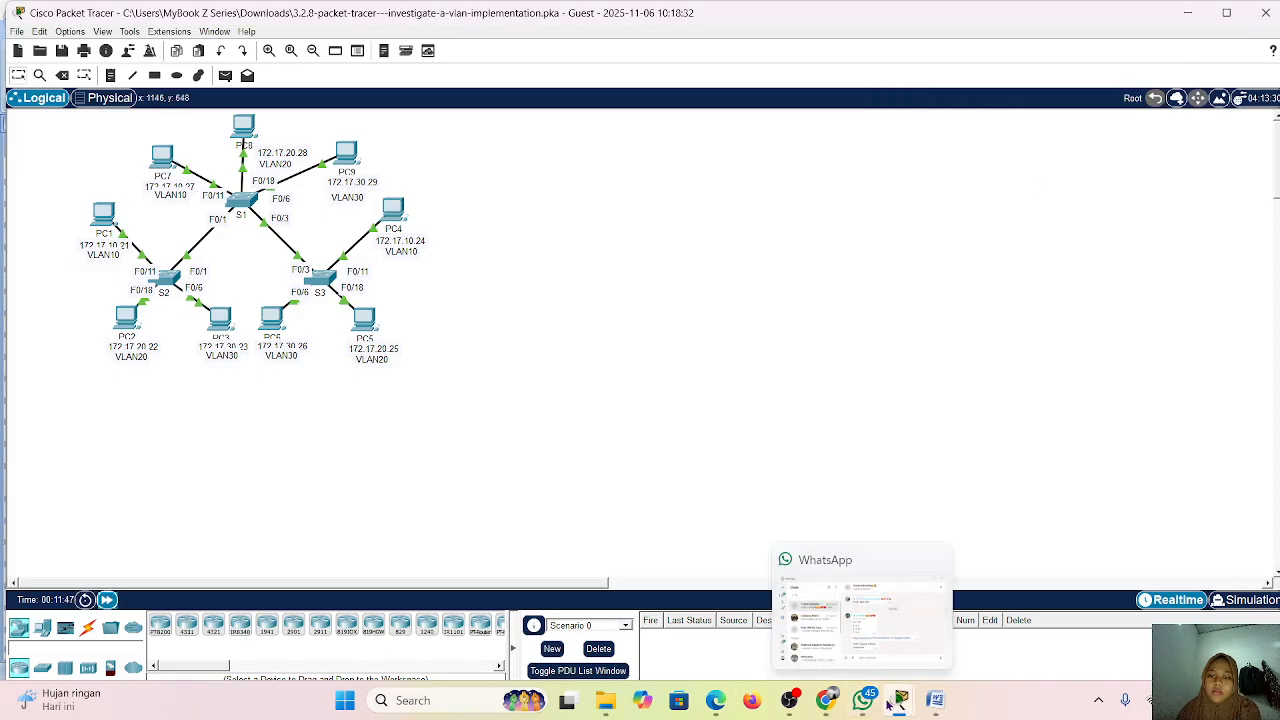
- Bring up the Investigate a VLAN Implementation activity instructions and place their window beside the network topology
{"action": "mouse_move", "coordinate": [899, 700]}
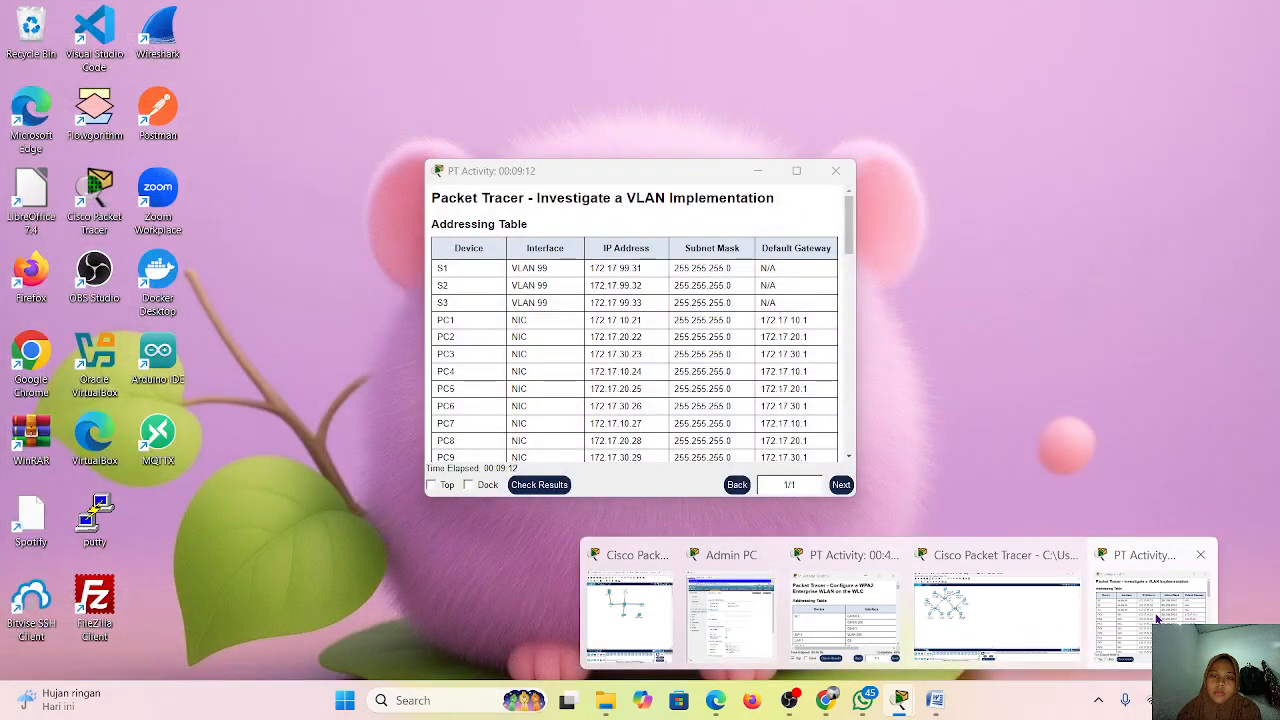
{"action": "left_click", "coordinate": [1157, 620]}
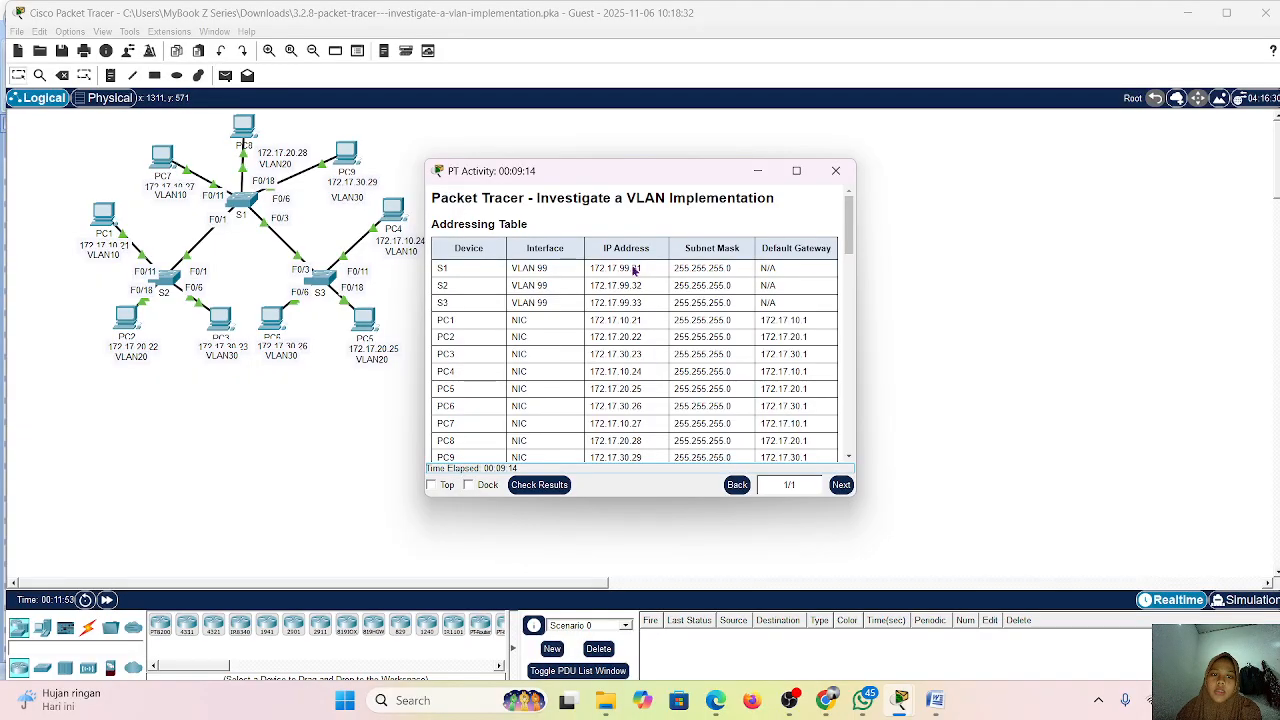
{"action": "scroll", "coordinate": [632, 272], "scroll_direction": "down", "scroll_amount": 10}
{"action": "scroll", "coordinate": [628, 271], "scroll_direction": "up", "scroll_amount": 10}
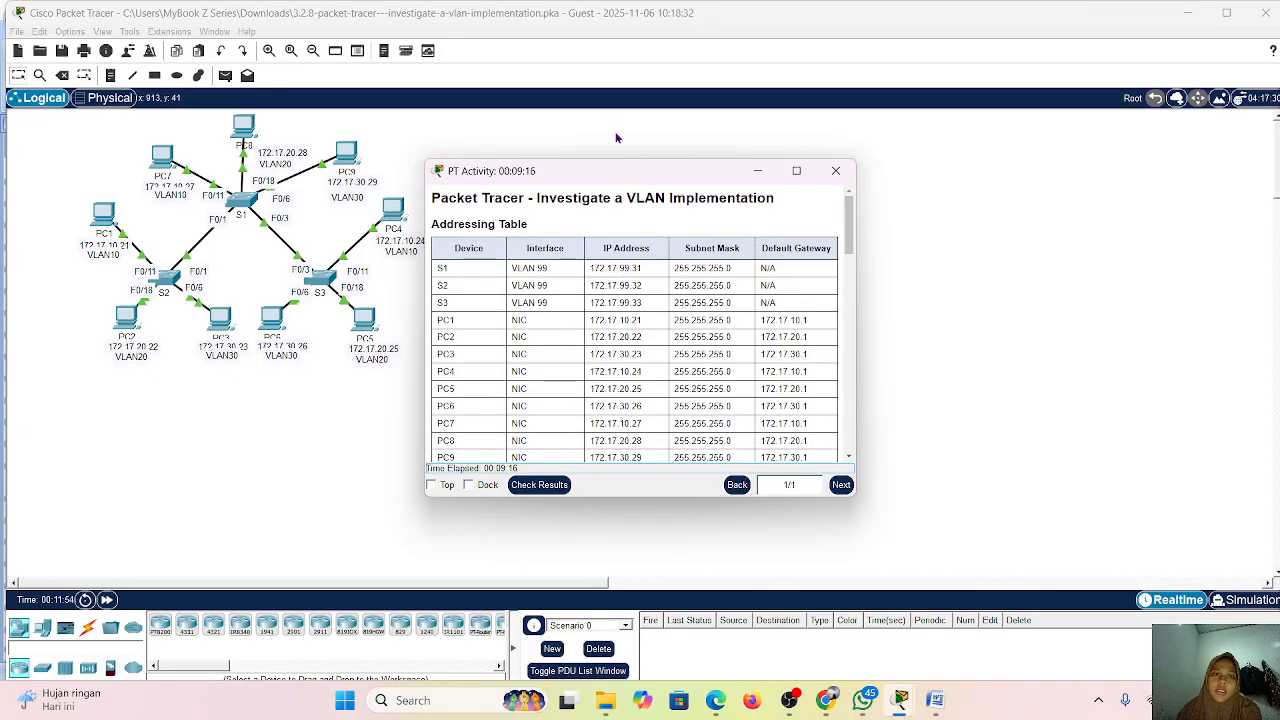
{"action": "left_click_drag", "start_coordinate": [613, 176], "coordinate": [674, 104]}
{"action": "scroll", "coordinate": [694, 274], "scroll_direction": "down", "scroll_amount": 3}
{"action": "scroll", "coordinate": [694, 274], "scroll_direction": "up", "scroll_amount": 3}
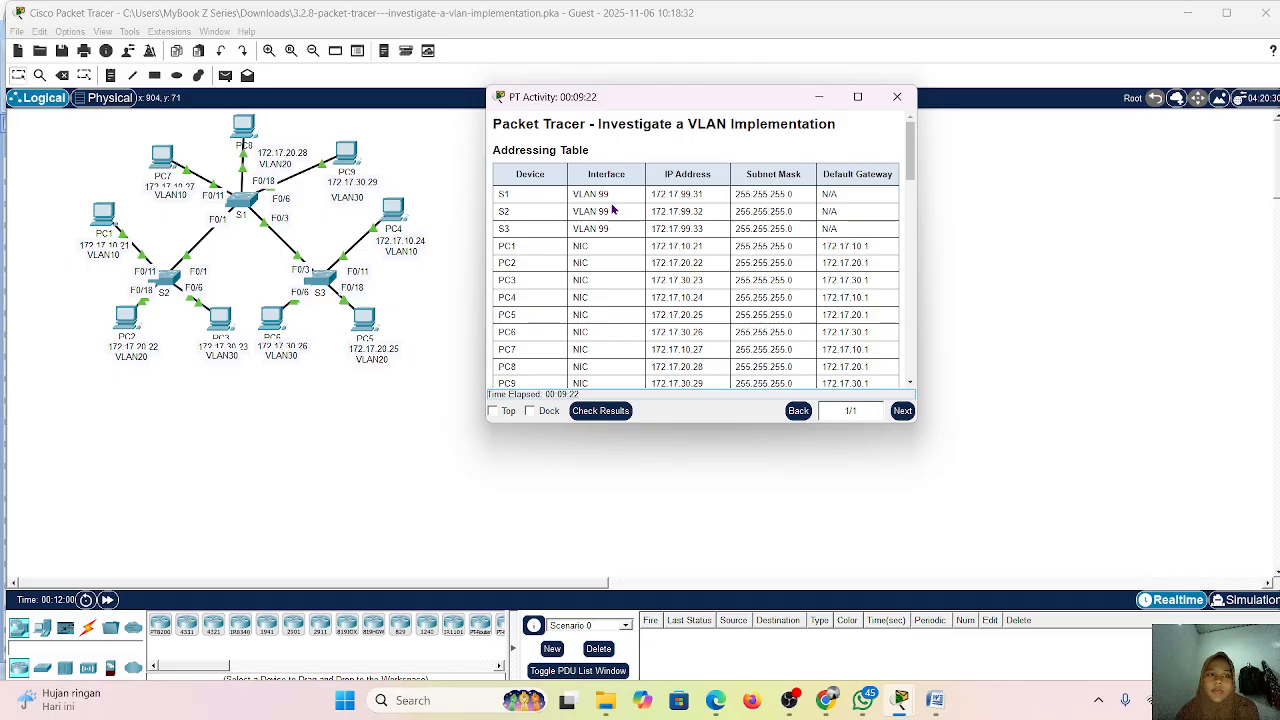
- Review the activity's addressing table, objectives and background alongside the topology
{"action": "scroll", "coordinate": [620, 245], "scroll_direction": "down", "scroll_amount": 2, "text": "ctrl"}
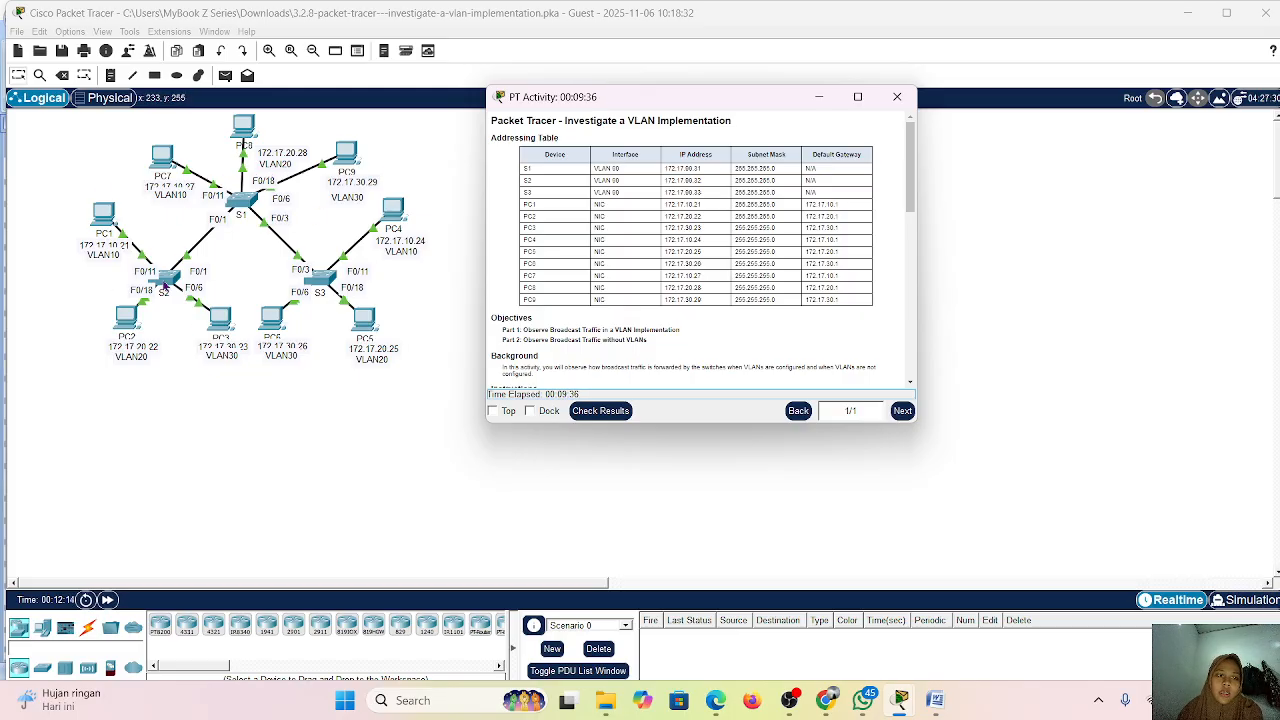
{"action": "scroll", "coordinate": [621, 256], "scroll_direction": "down", "scroll_amount": 3}
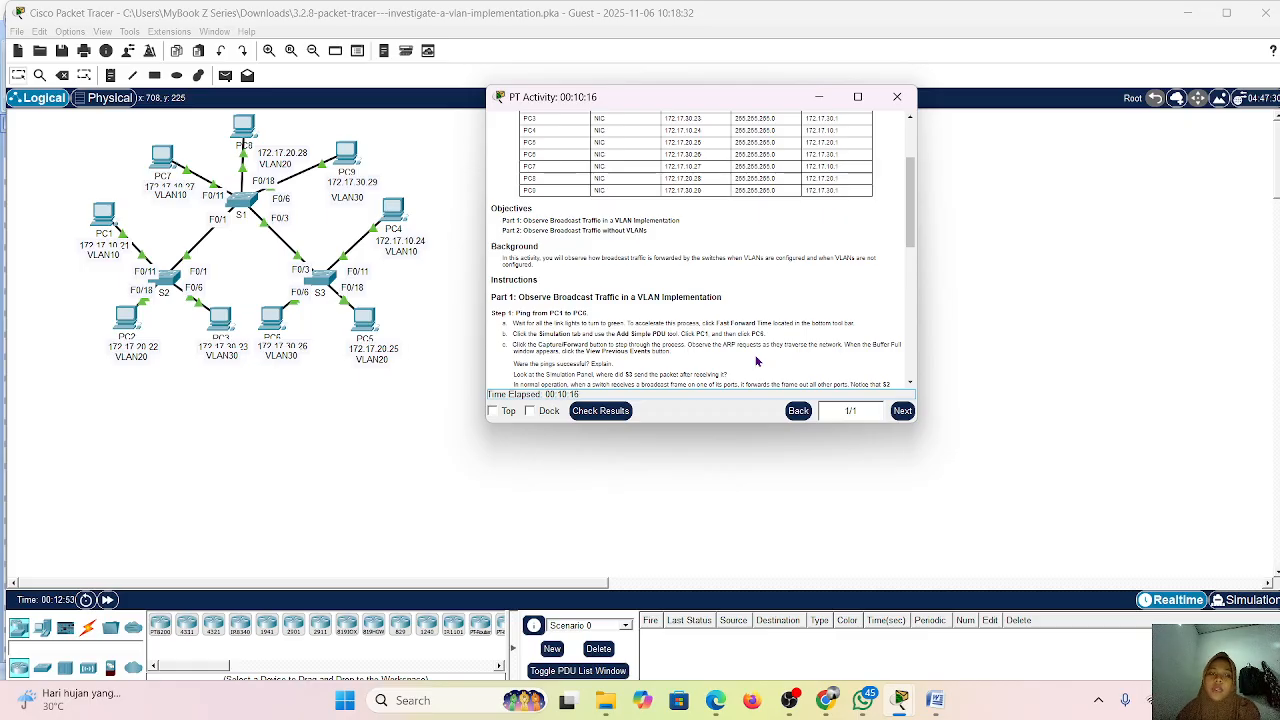
{"action": "scroll", "coordinate": [557, 218], "scroll_direction": "up", "scroll_amount": 3}
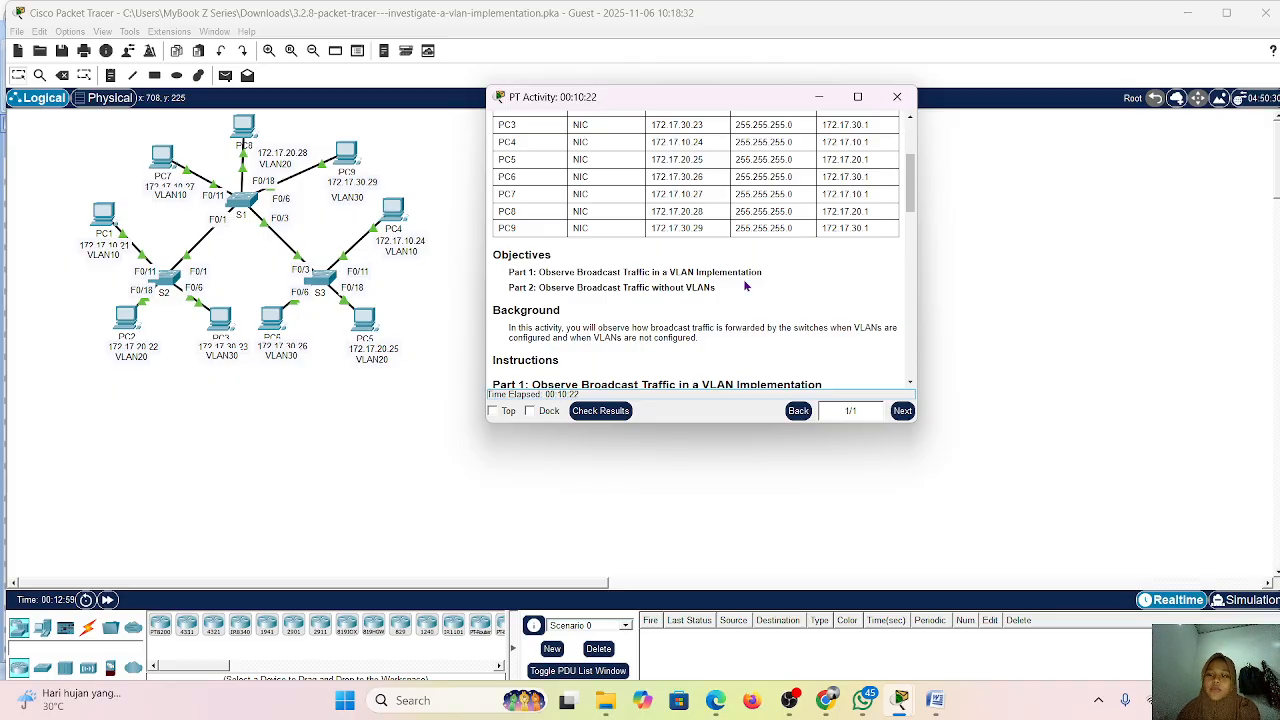
{"action": "scroll", "coordinate": [660, 288], "scroll_direction": "down", "scroll_amount": 1}
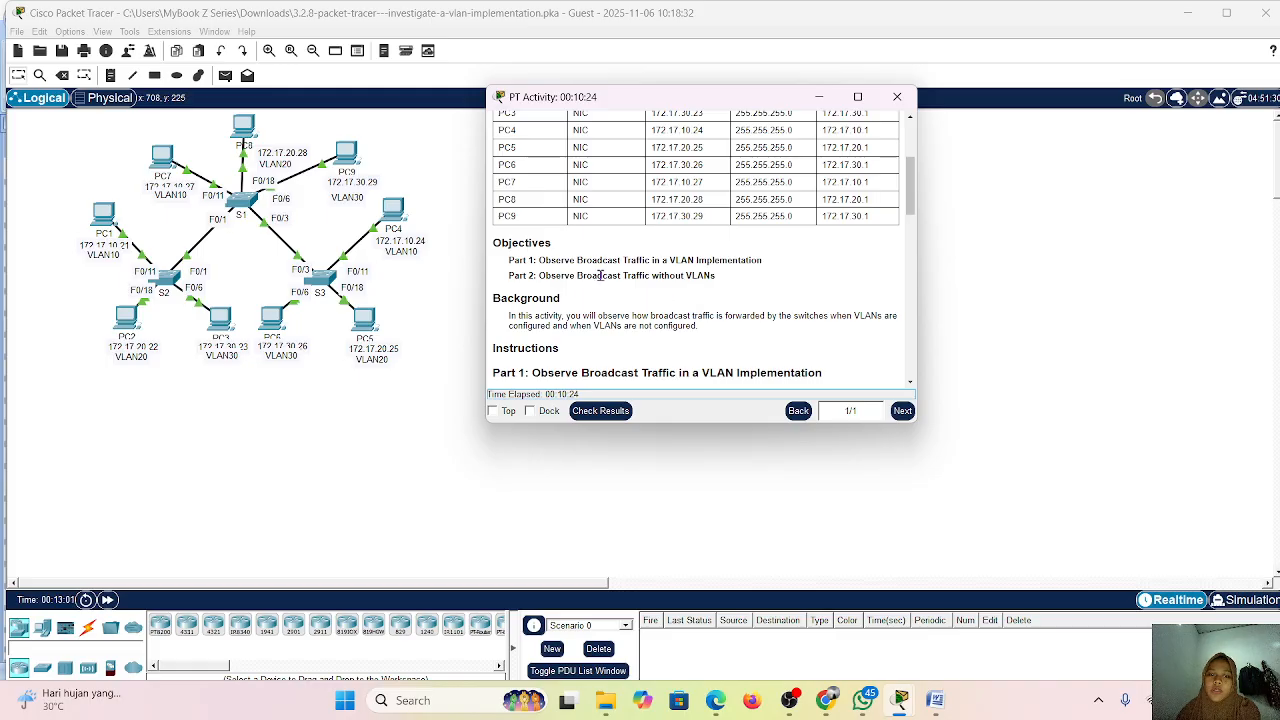
{"action": "scroll", "coordinate": [677, 292], "scroll_direction": "down", "scroll_amount": 1}
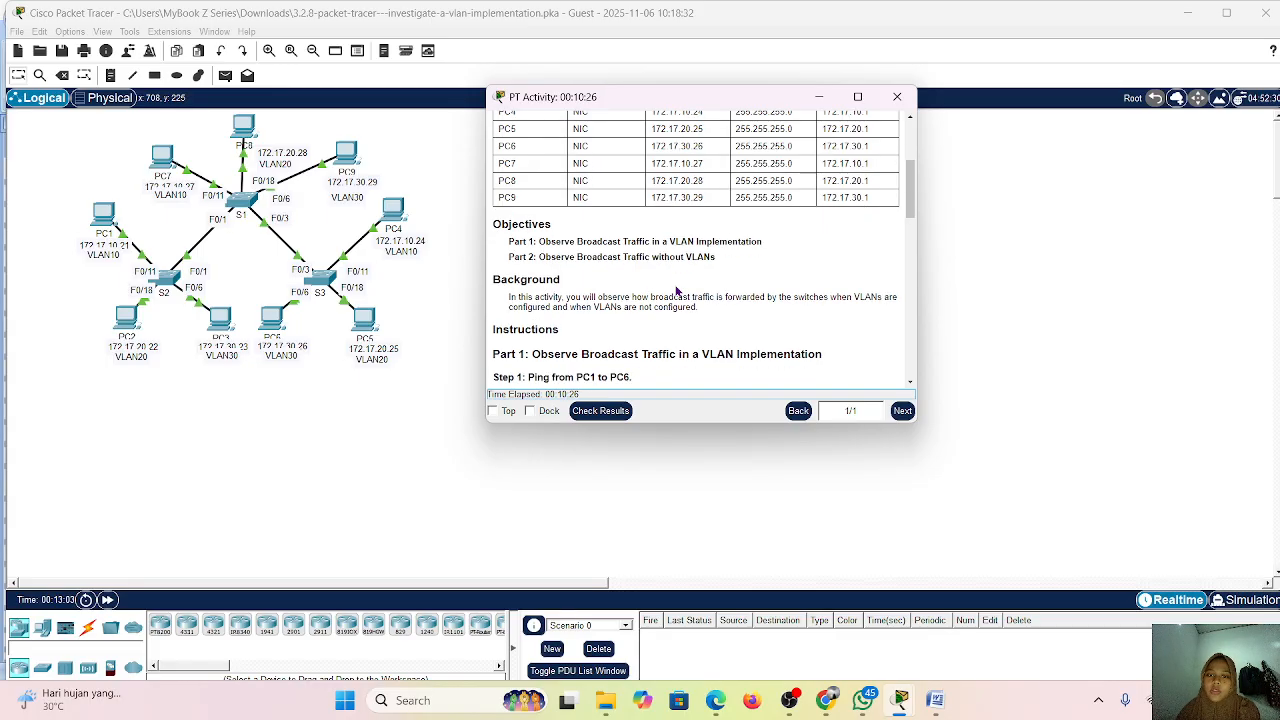
{"action": "scroll", "coordinate": [725, 278], "scroll_direction": "down", "scroll_amount": 1}
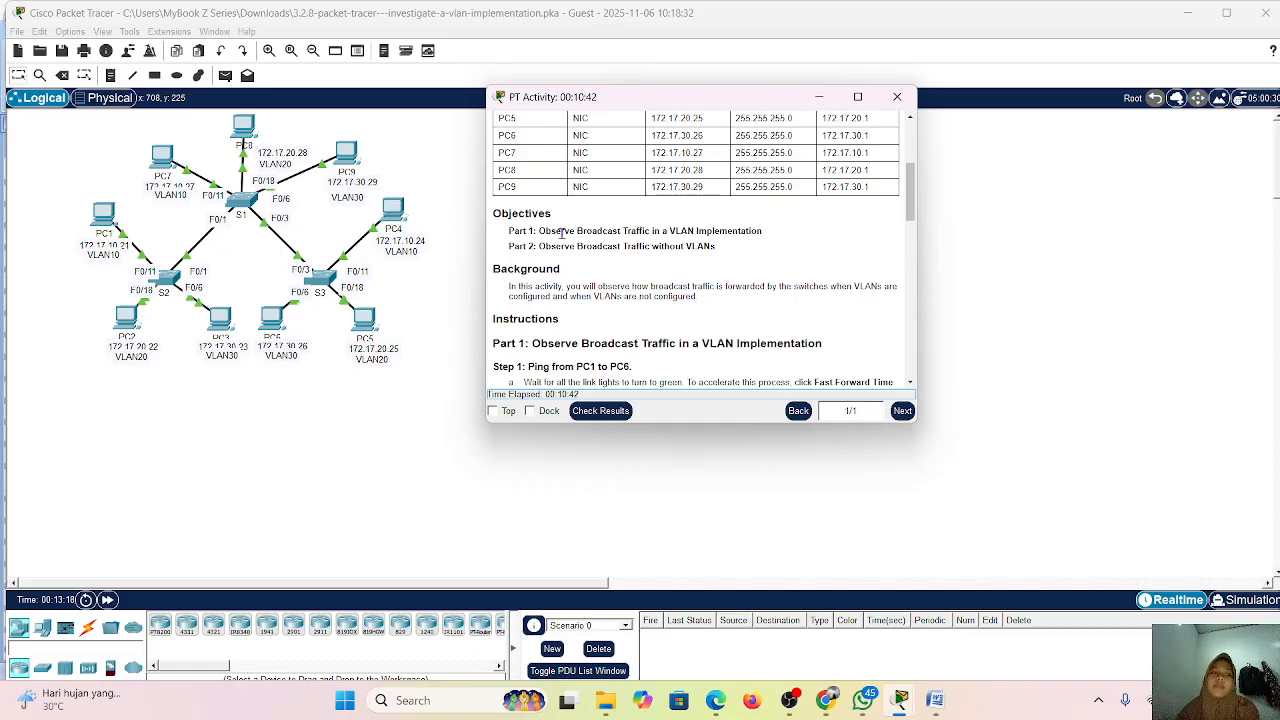
{"action": "scroll", "coordinate": [569, 330], "scroll_direction": "down", "scroll_amount": 3}
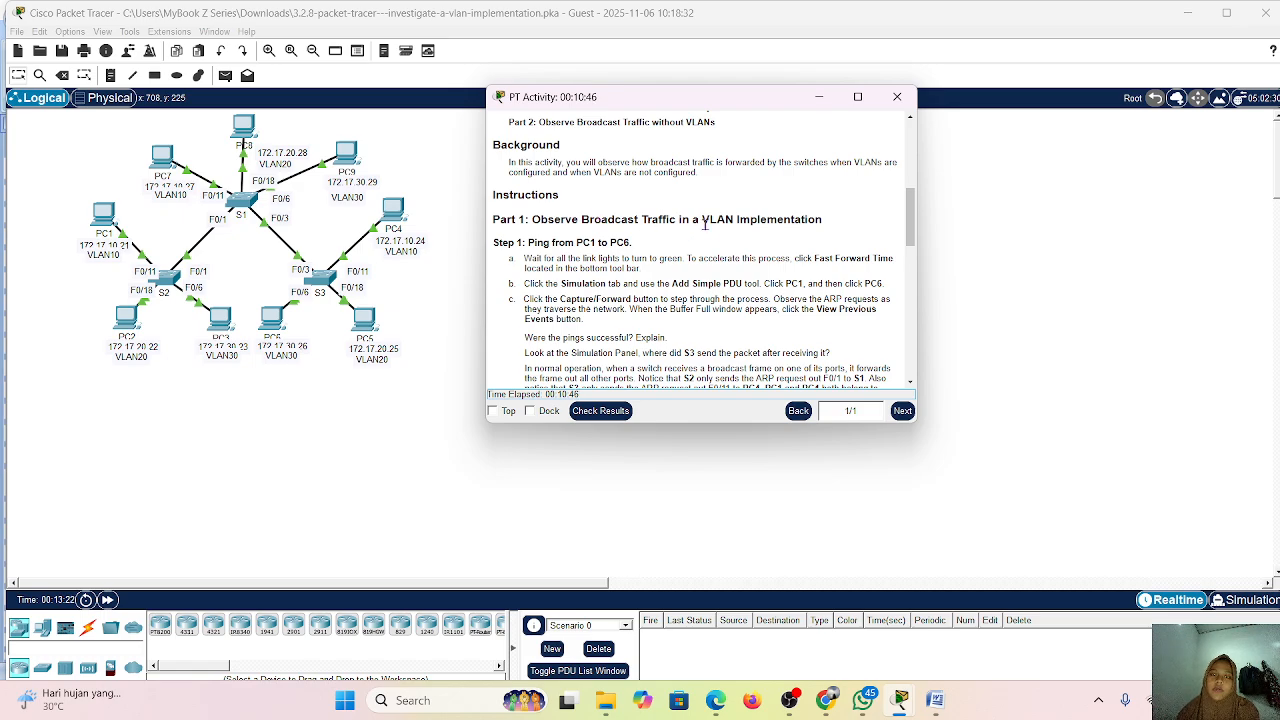
- Skim the Part 1 and Part 2 instructions through to the reflection questions
{"action": "scroll", "coordinate": [706, 225], "scroll_direction": "down", "scroll_amount": 5}
{"action": "scroll", "coordinate": [706, 225], "scroll_direction": "down", "scroll_amount": 2}
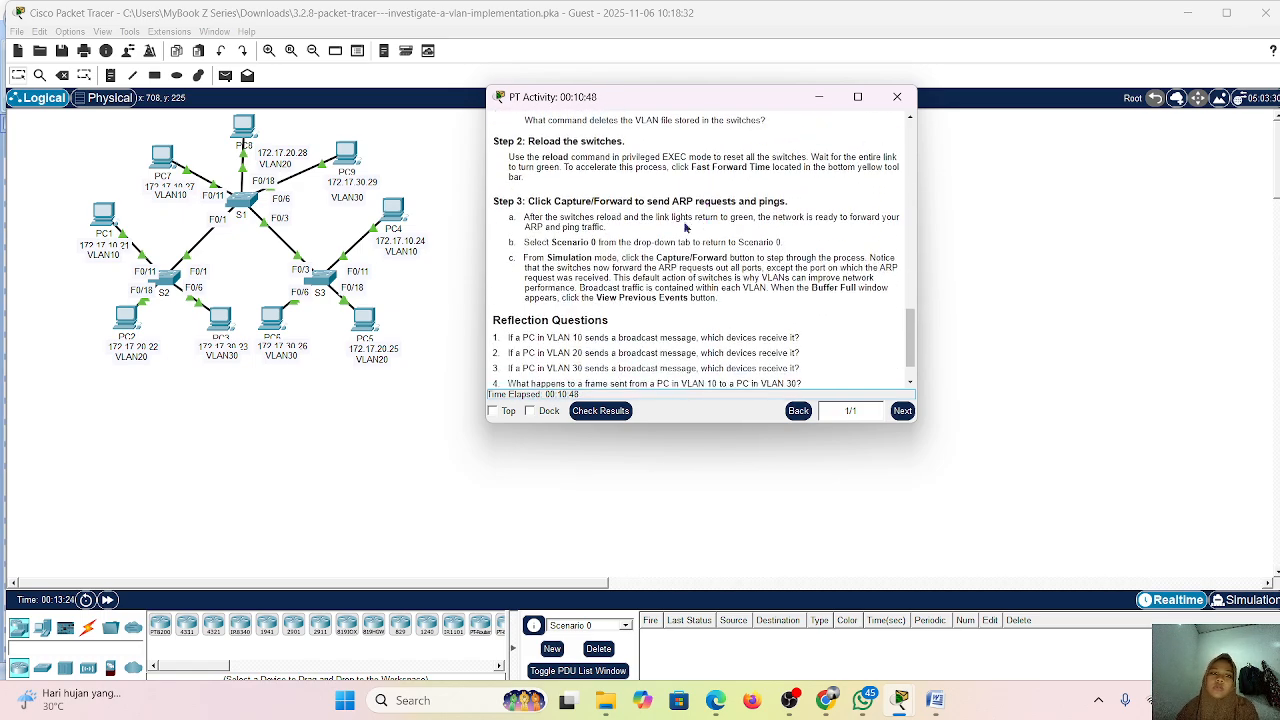
{"action": "scroll", "coordinate": [613, 215], "scroll_direction": "up", "scroll_amount": 3}
{"action": "scroll", "coordinate": [613, 215], "scroll_direction": "up", "scroll_amount": 6}
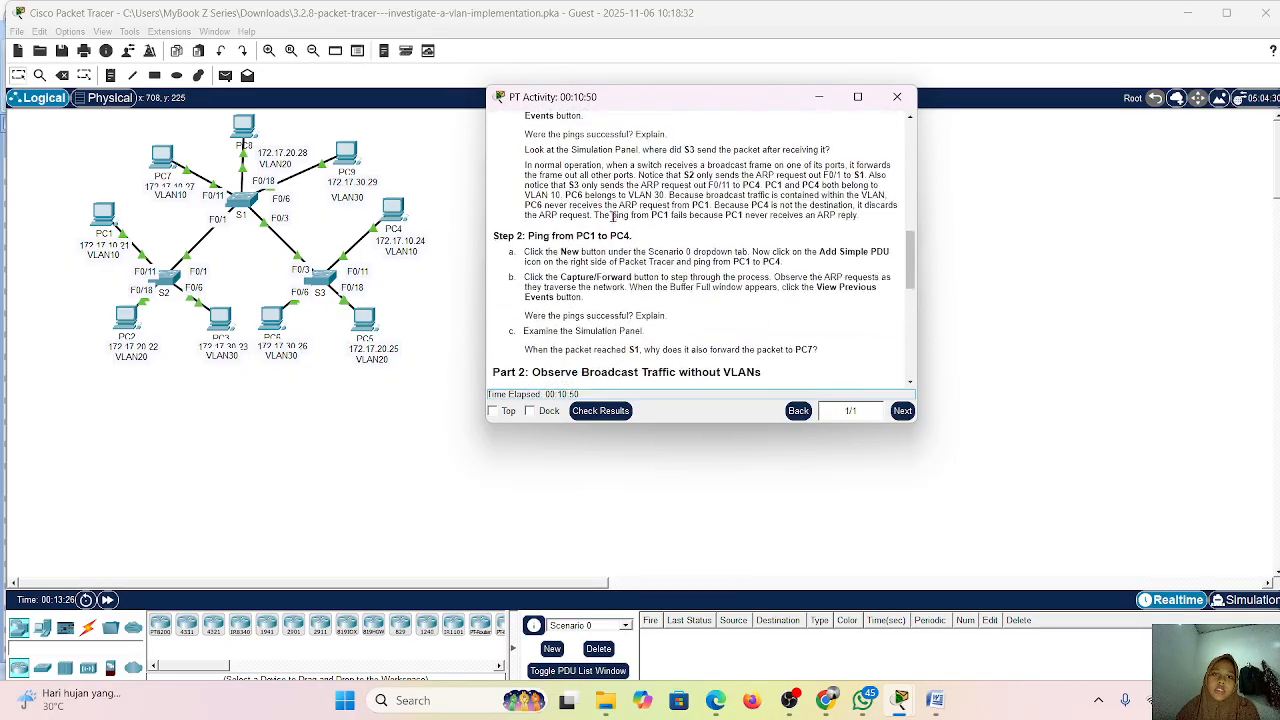
{"action": "scroll", "coordinate": [613, 215], "scroll_direction": "down", "scroll_amount": 3}
{"action": "scroll", "coordinate": [613, 215], "scroll_direction": "down", "scroll_amount": 3}
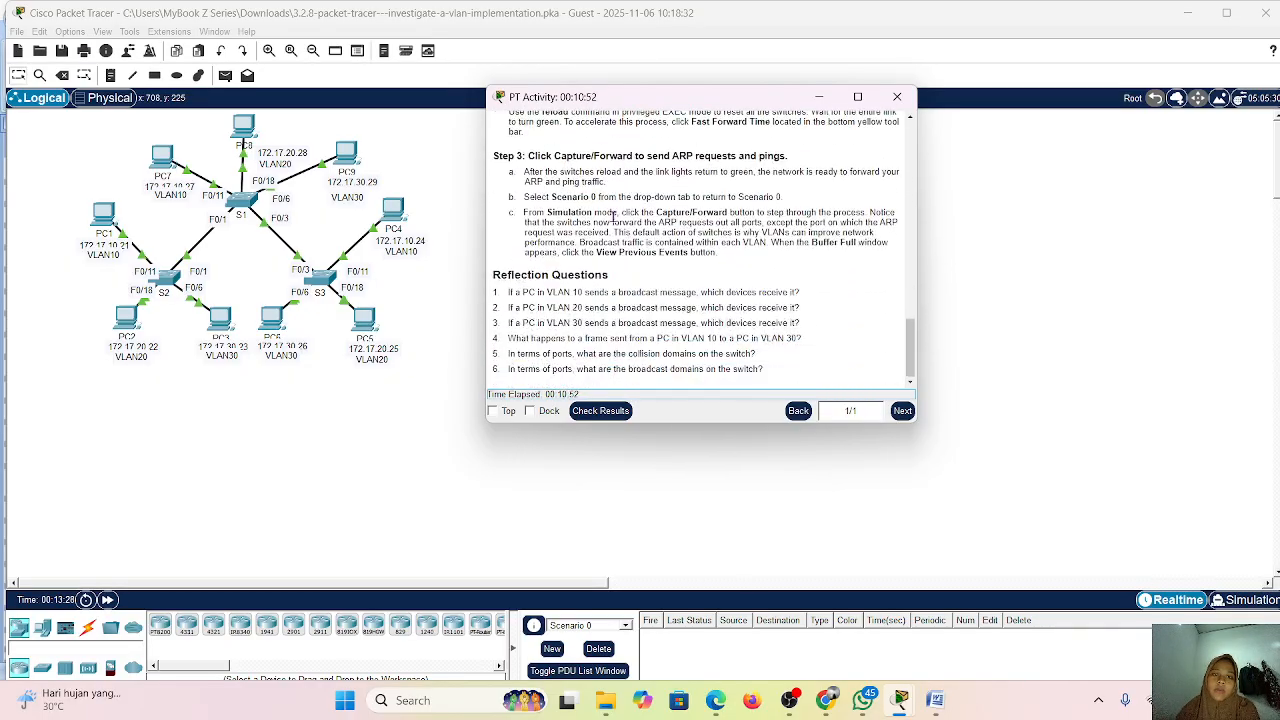
{"action": "scroll", "coordinate": [613, 215], "scroll_direction": "up", "scroll_amount": 6}
{"action": "scroll", "coordinate": [613, 215], "scroll_direction": "down", "scroll_amount": 2}
{"action": "scroll", "coordinate": [613, 215], "scroll_direction": "up", "scroll_amount": 3}
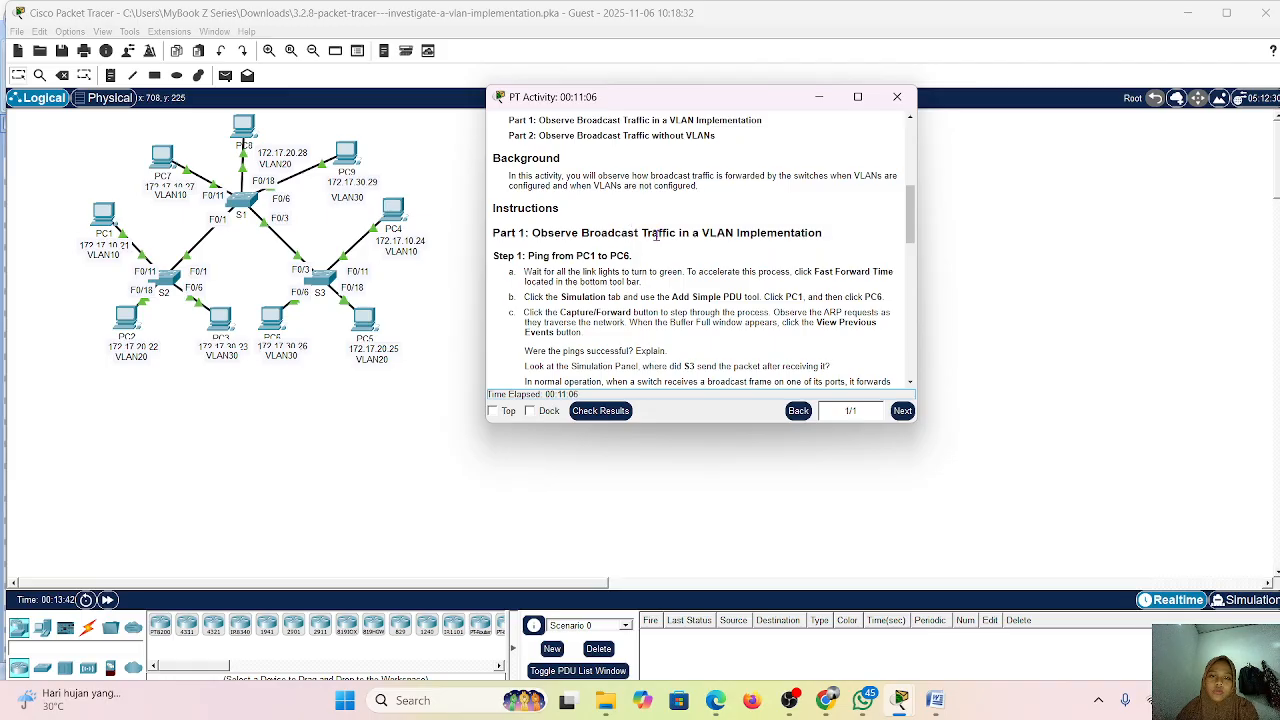
- Read the Part 1, Step 1 instructions for pinging from PC1 to PC6, checking the addressing table as well
{"action": "scroll", "coordinate": [664, 270], "scroll_direction": "down", "scroll_amount": 1}
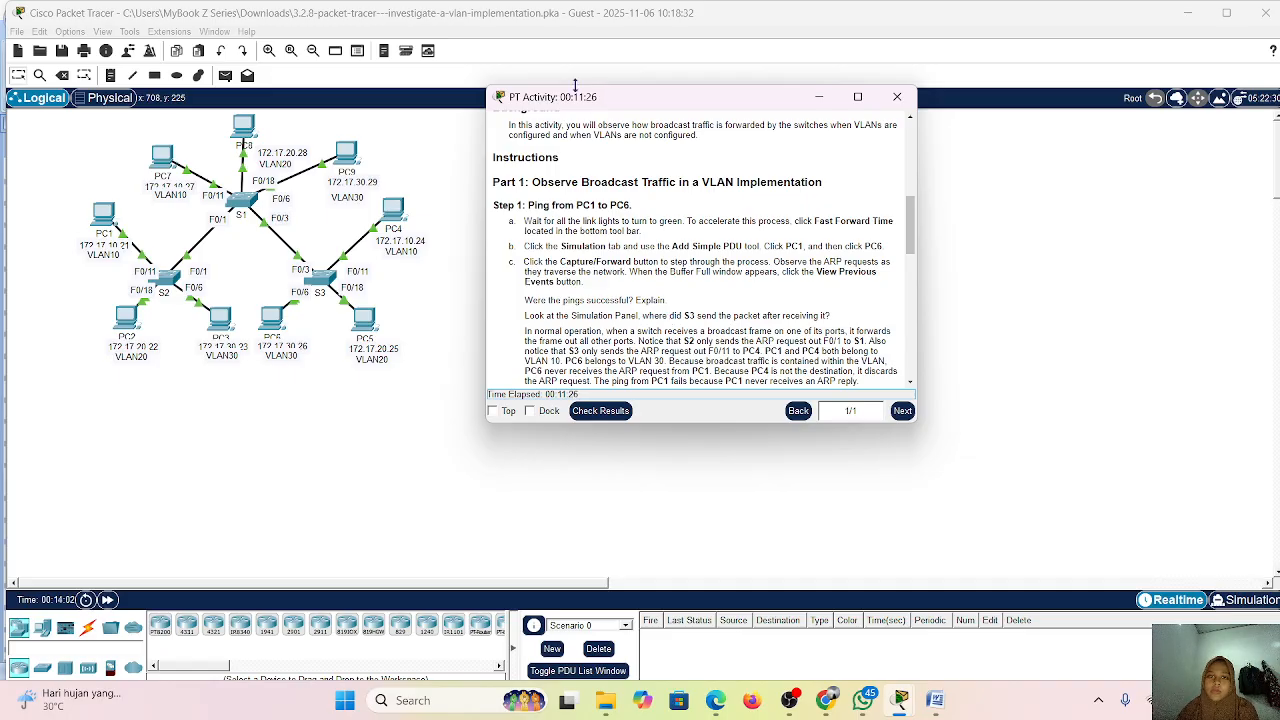
{"action": "scroll", "coordinate": [640, 290], "scroll_direction": "up", "scroll_amount": 5}
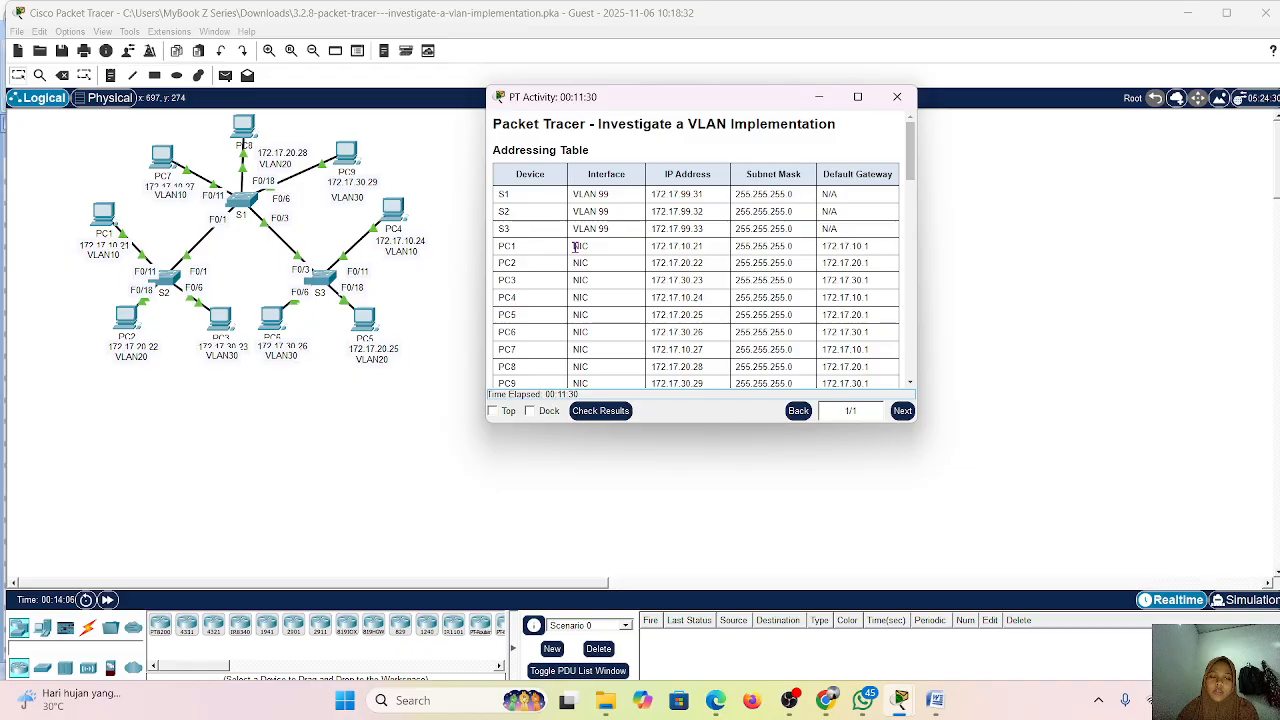
{"action": "scroll", "coordinate": [576, 246], "scroll_direction": "down", "scroll_amount": 5}
{"action": "scroll", "coordinate": [663, 294], "scroll_direction": "down", "scroll_amount": 3}
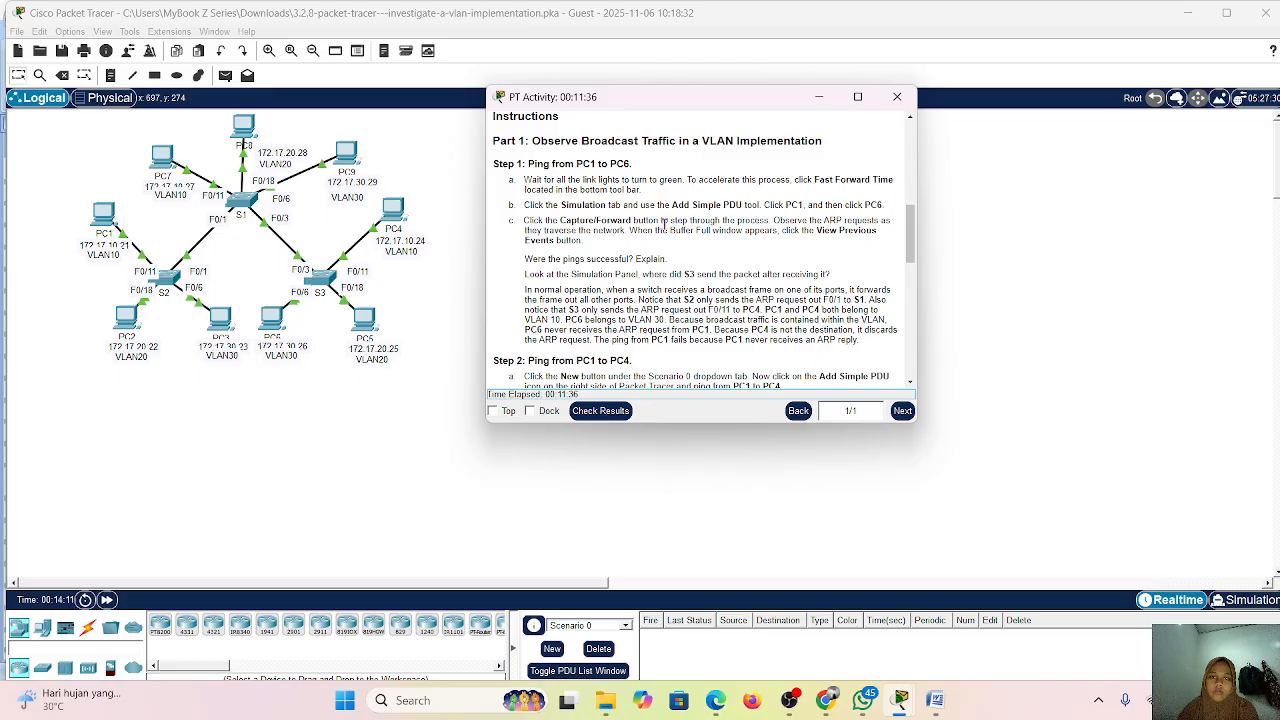
{"action": "scroll", "coordinate": [727, 322], "scroll_direction": "down", "scroll_amount": 1}
{"action": "scroll", "coordinate": [727, 322], "scroll_direction": "down", "scroll_amount": 1}
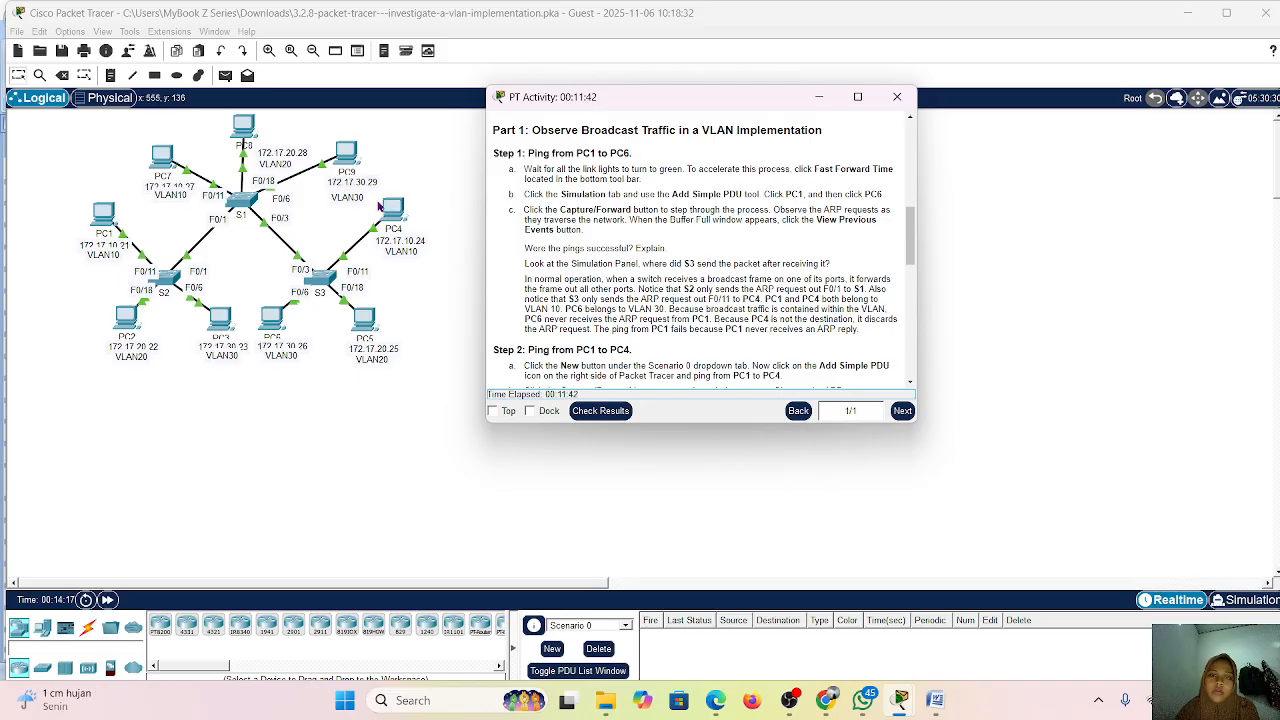
- Open the Command Prompt on PC1
{"action": "left_click", "coordinate": [104, 210]}
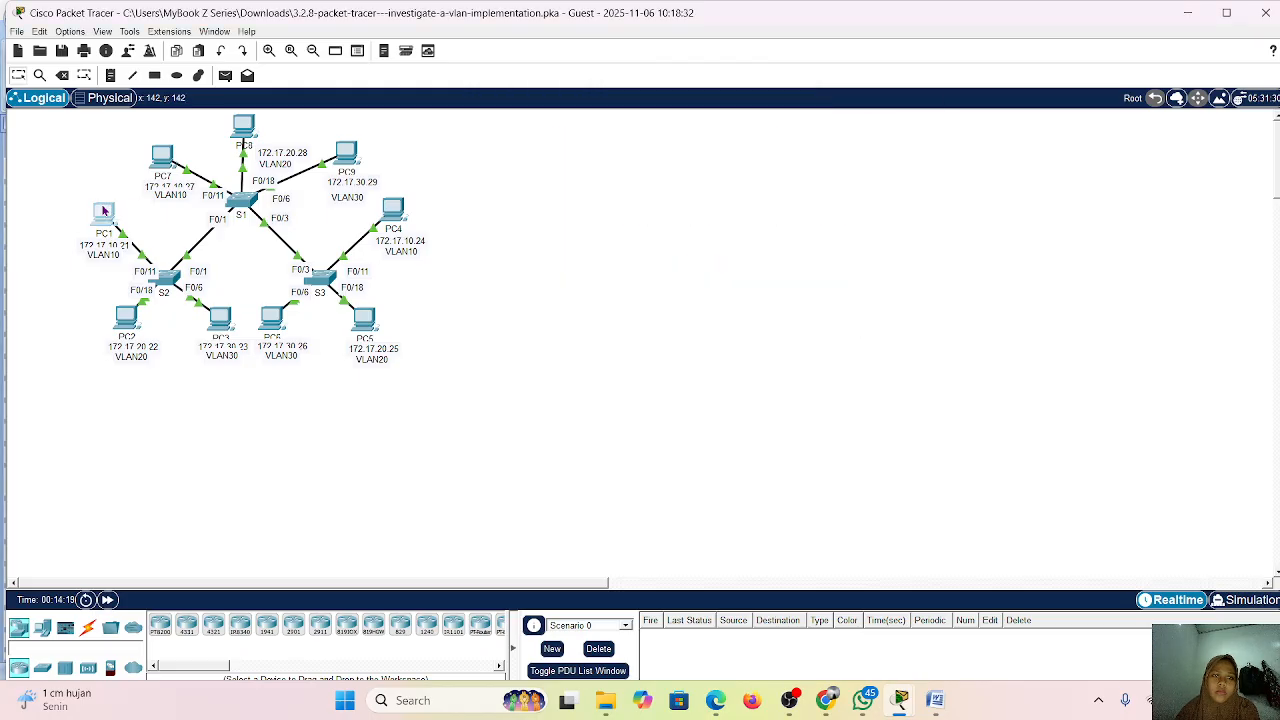
{"action": "left_click", "coordinate": [483, 77]}
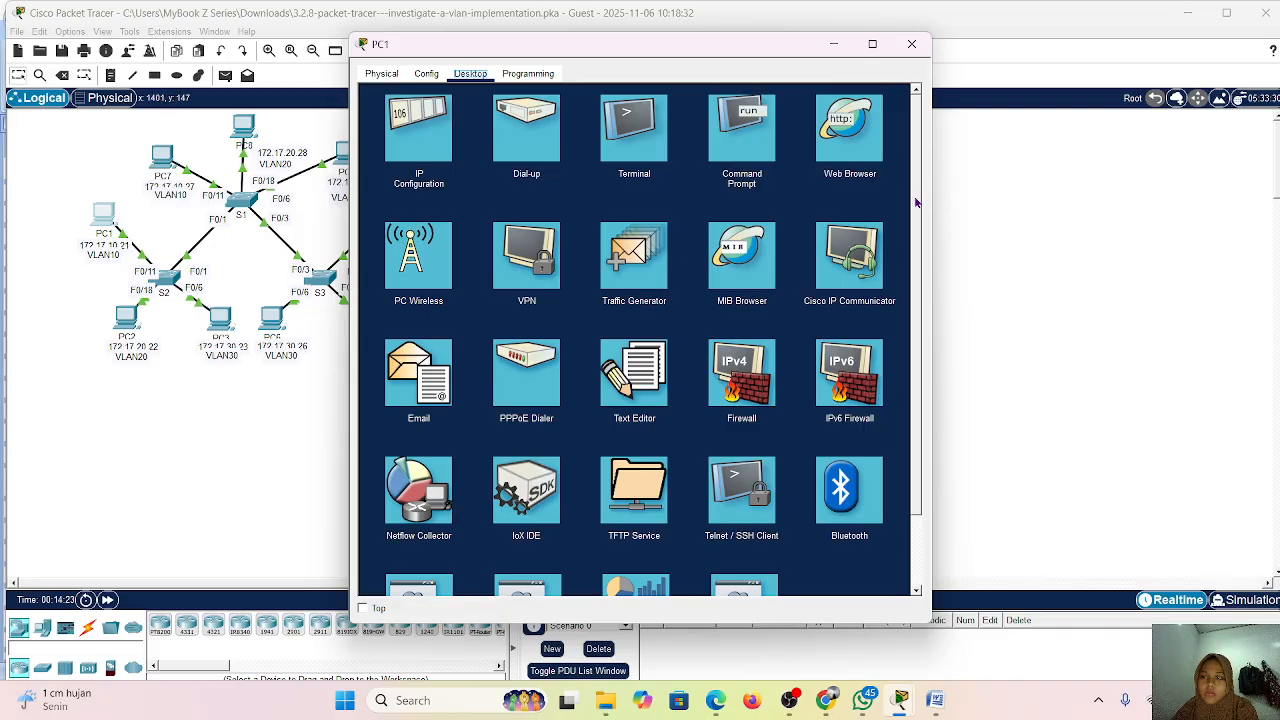
{"action": "left_click", "coordinate": [748, 140]}
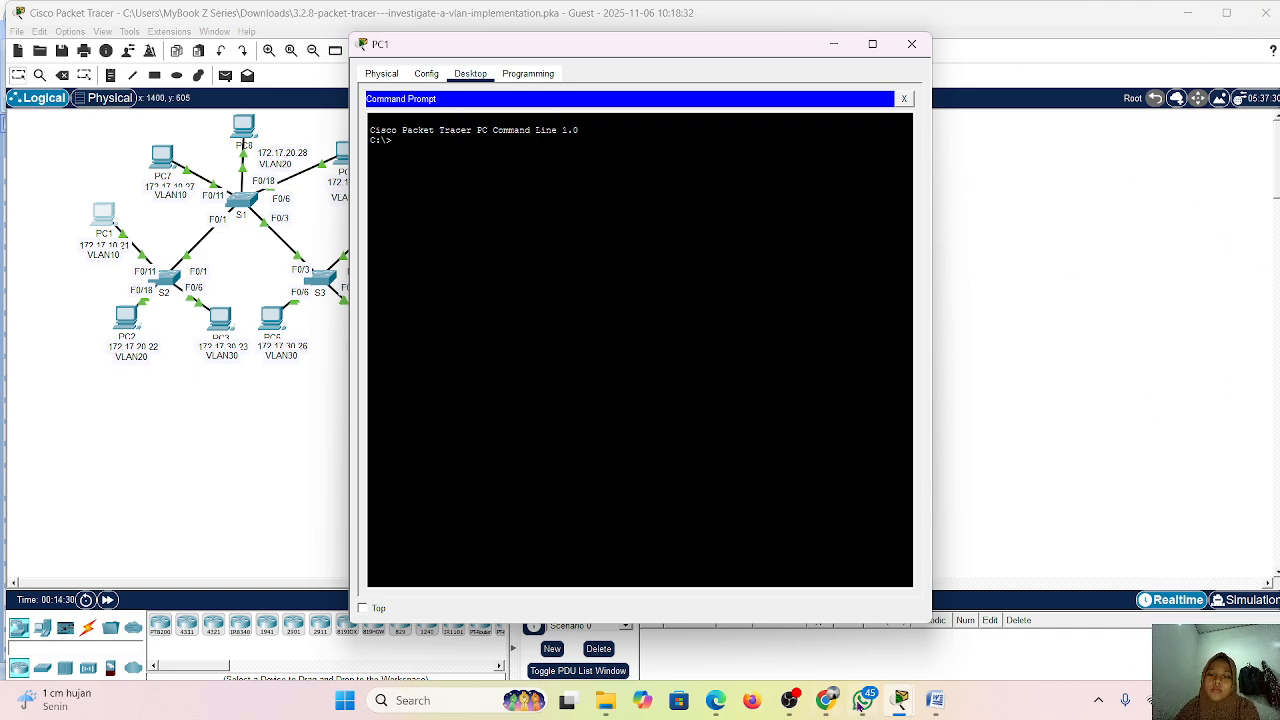
- Copy PC6's IP address, 172.17.30.26, from the addressing table in the VLAN activity instructions
{"action": "mouse_move", "coordinate": [905, 700]}
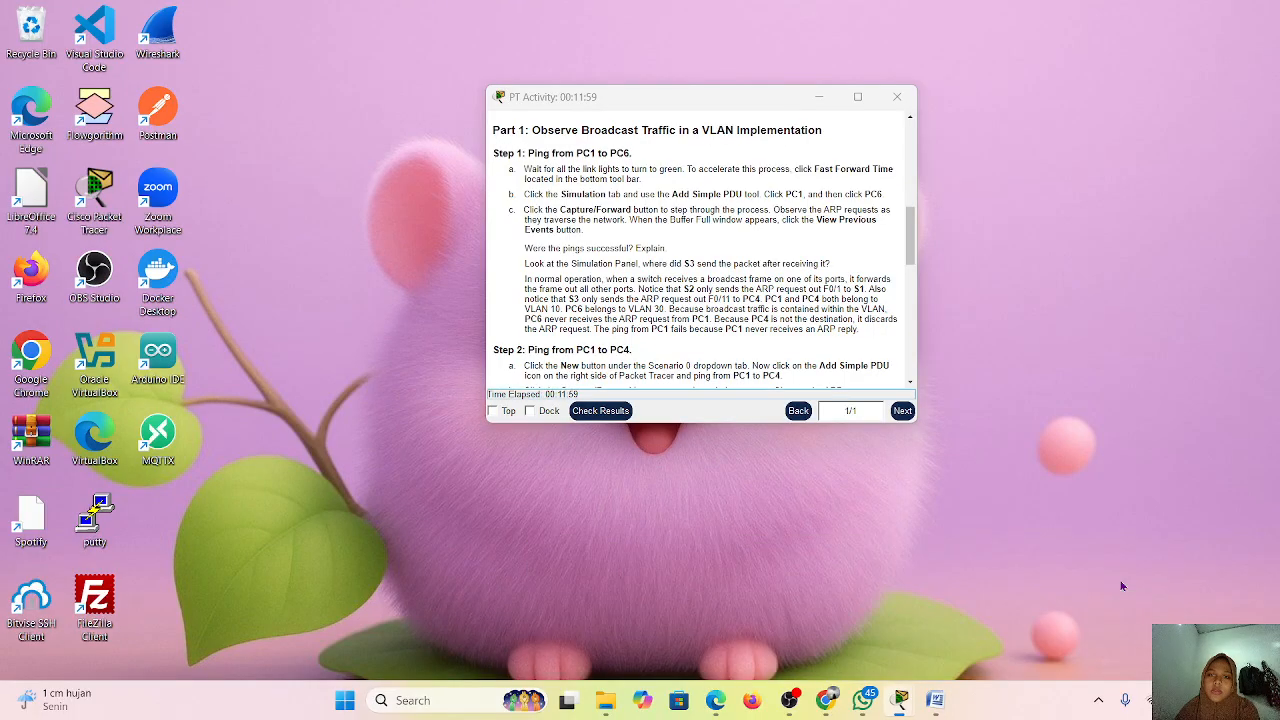
{"action": "left_click", "coordinate": [1120, 585]}
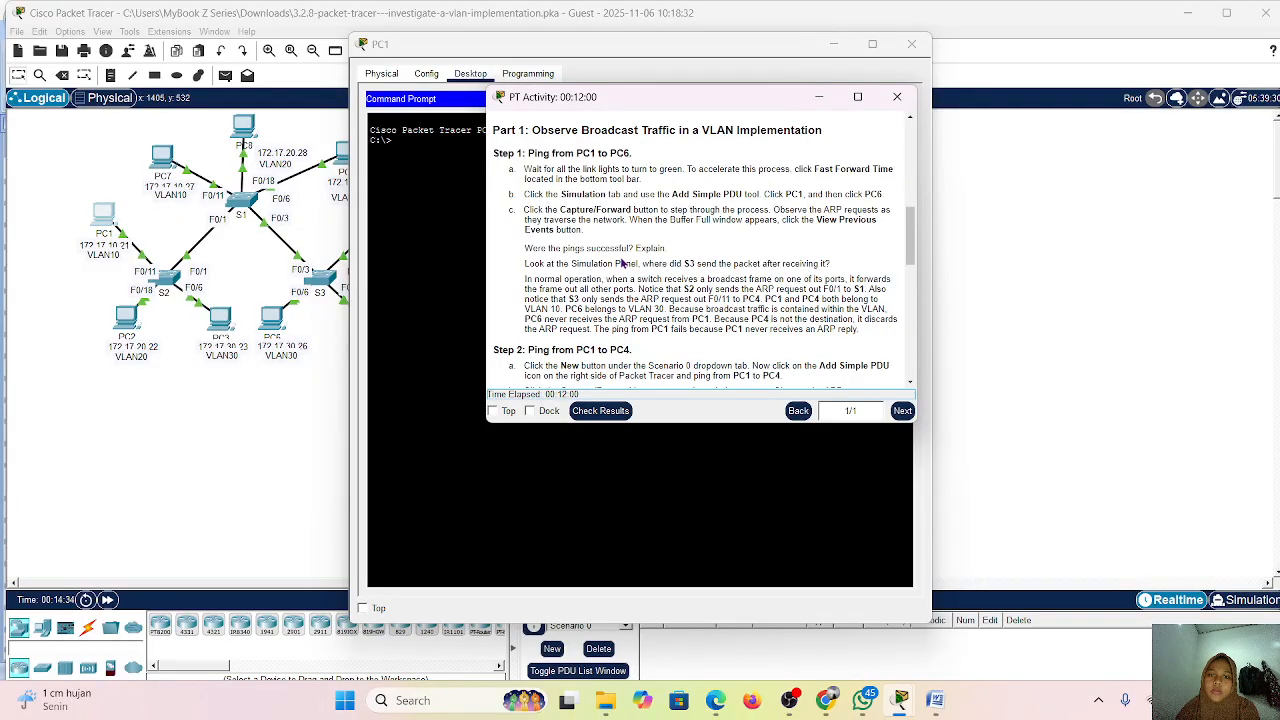
{"action": "scroll", "coordinate": [622, 262], "scroll_direction": "up", "scroll_amount": 10}
{"action": "scroll", "coordinate": [579, 262], "scroll_direction": "down", "scroll_amount": 1}
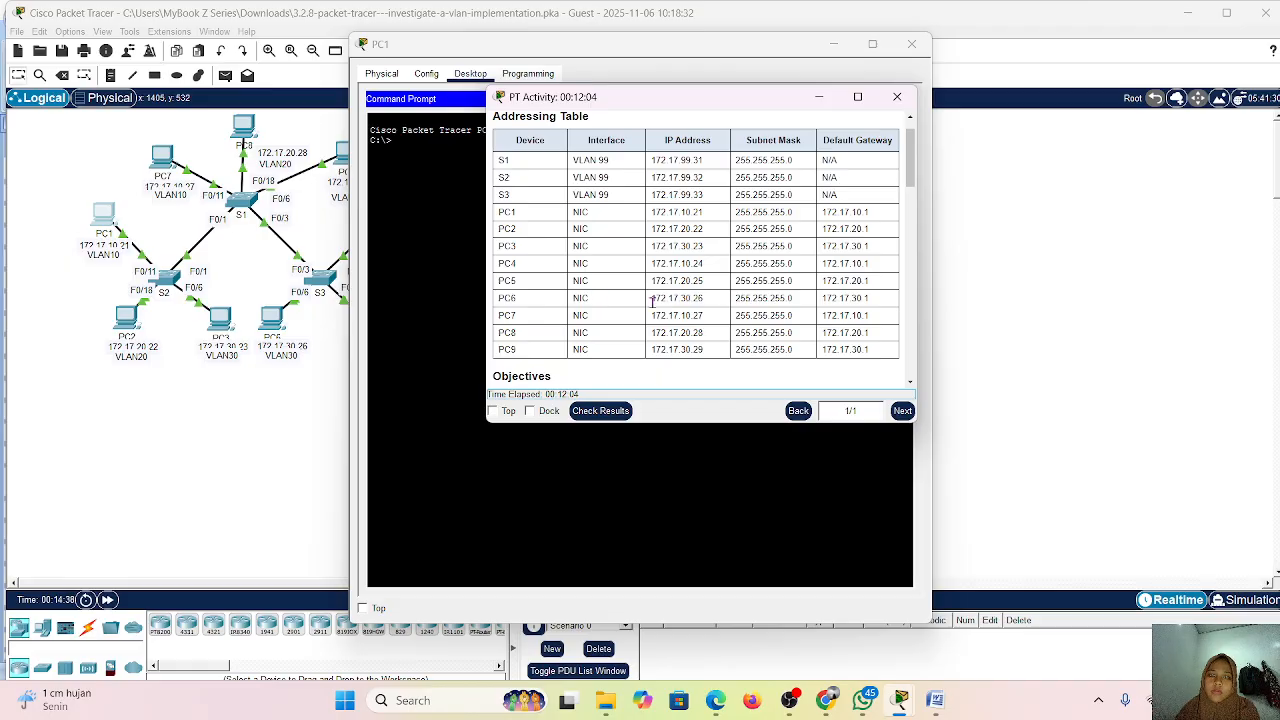
{"action": "left_click_drag", "start_coordinate": [651, 300], "coordinate": [706, 310]}
{"action": "right_click", "coordinate": [706, 309]}
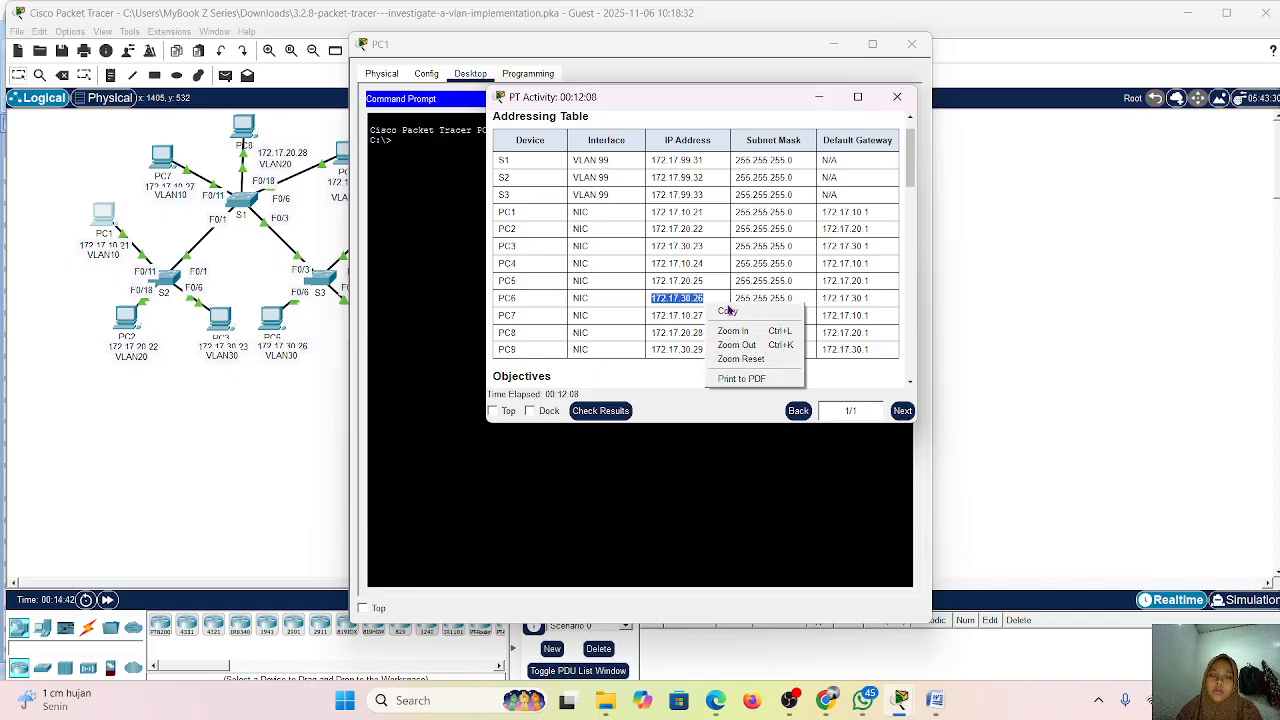
{"action": "left_click", "coordinate": [727, 311]}
{"action": "left_click", "coordinate": [706, 314]}
- Ping PC6 at 172.17.30.26 from PC1's command prompt and move the PC1 window partly clear of the activity instructions
{"action": "left_click", "coordinate": [412, 211]}
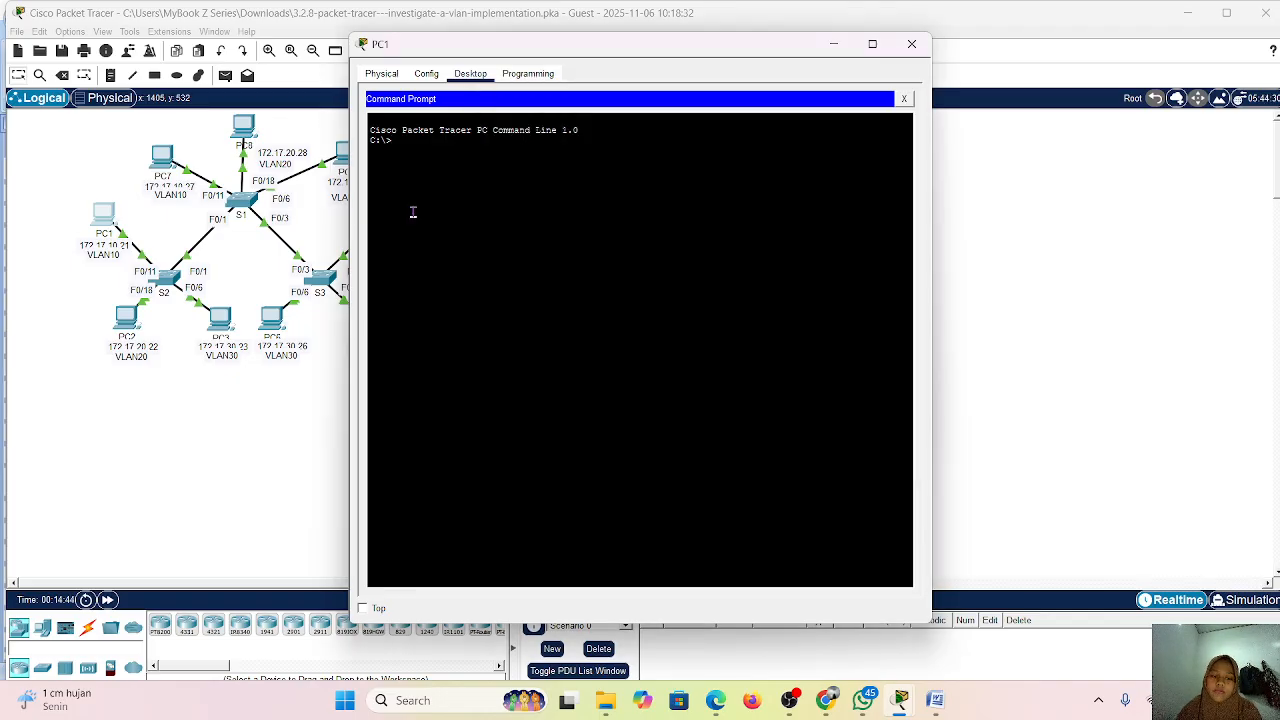
{"action": "right_click", "coordinate": [412, 211]}
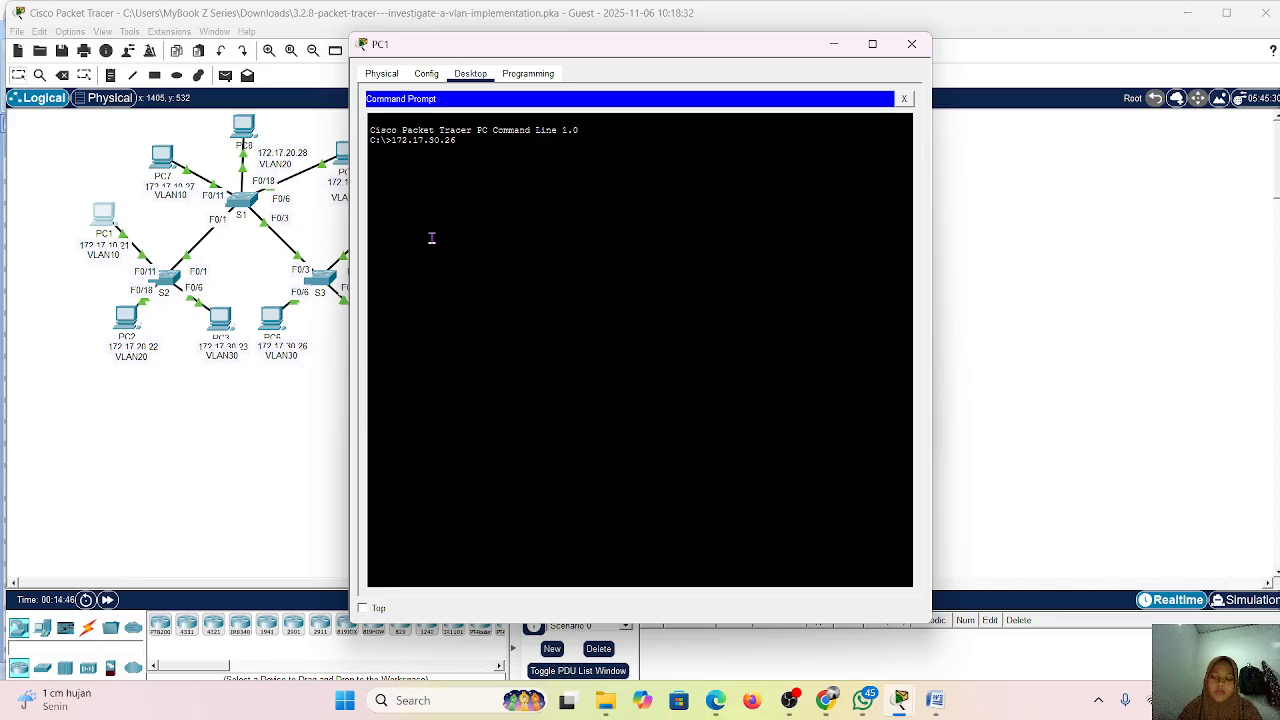
{"action": "type", "text": "ping"}
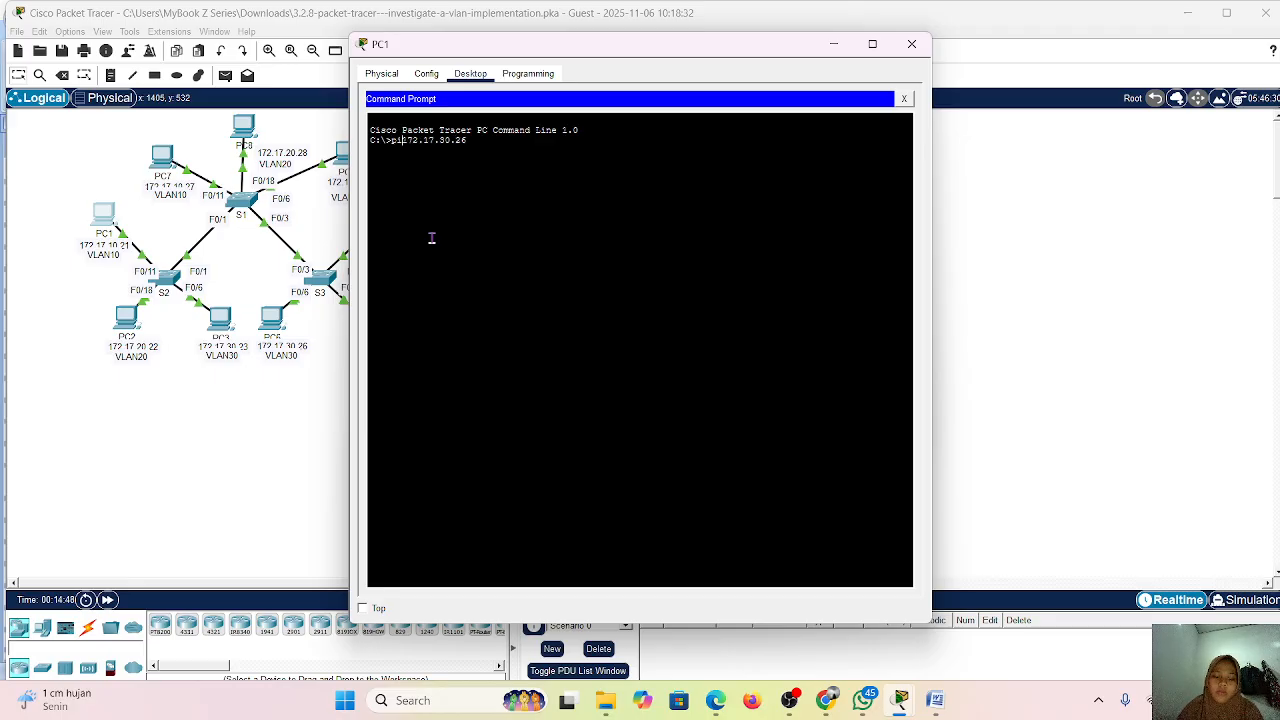
{"action": "key", "text": "Return"}
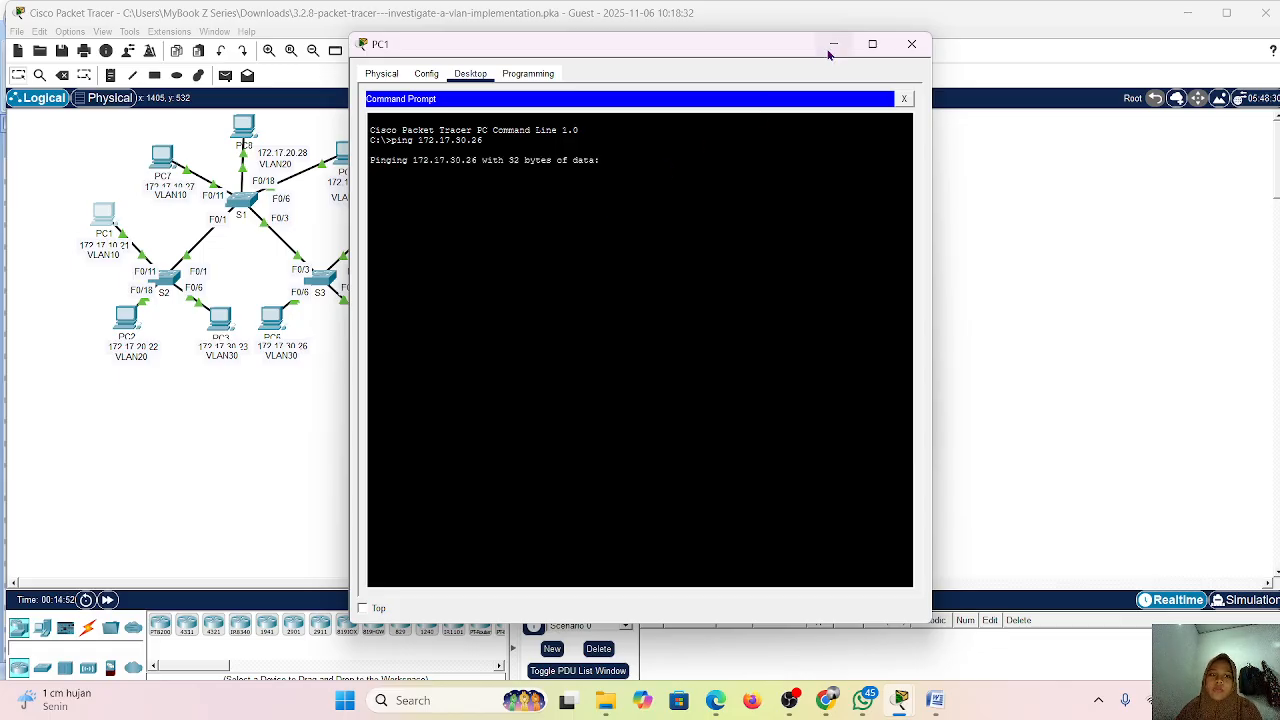
{"action": "left_click_drag", "start_coordinate": [757, 44], "coordinate": [514, 46]}
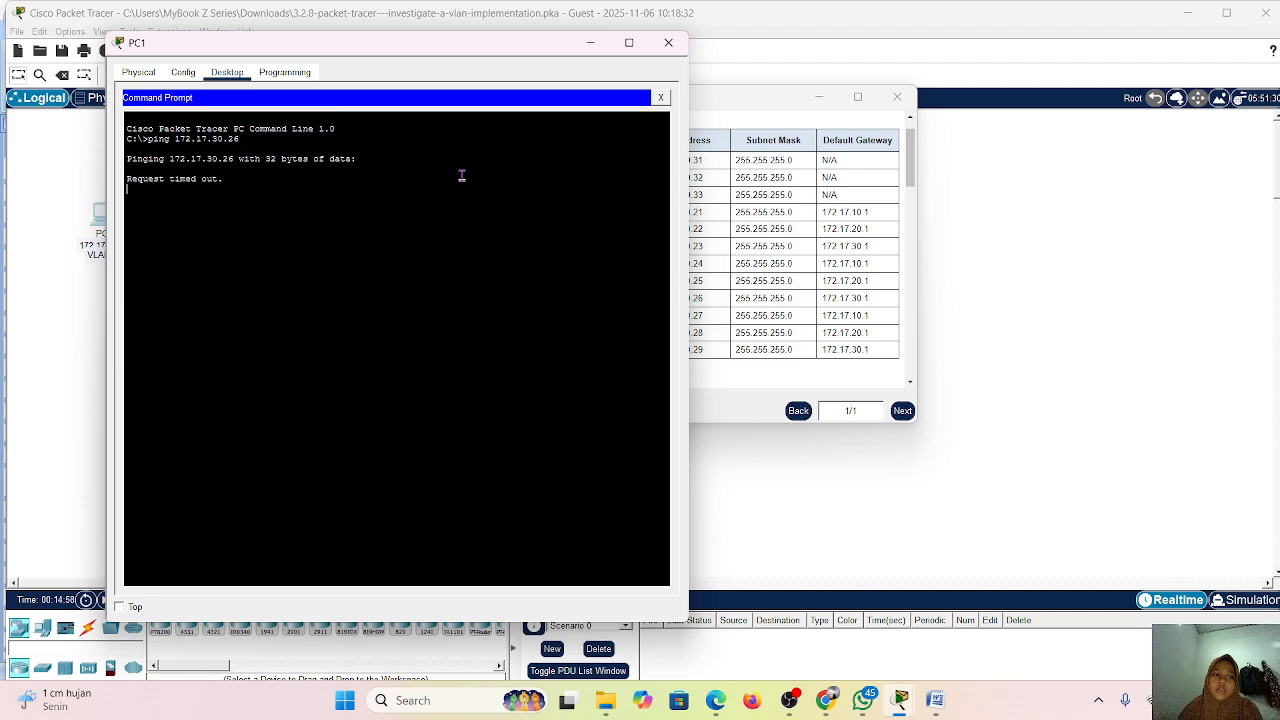
- Reread Part 1, Step 1 of the activity, switch to Simulation mode and advance the capture, dismissing the Buffer Full dialog
{"action": "left_click", "coordinate": [590, 42]}
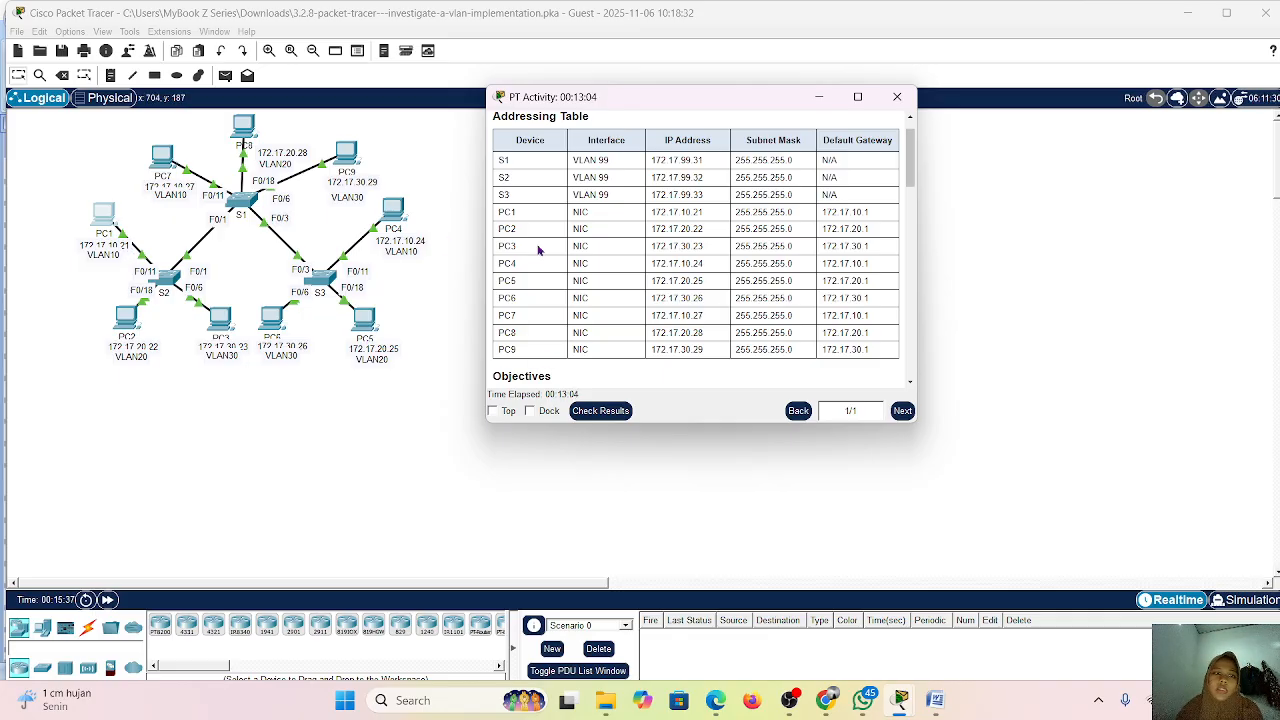
{"action": "scroll", "coordinate": [685, 264], "scroll_direction": "down", "scroll_amount": 10}
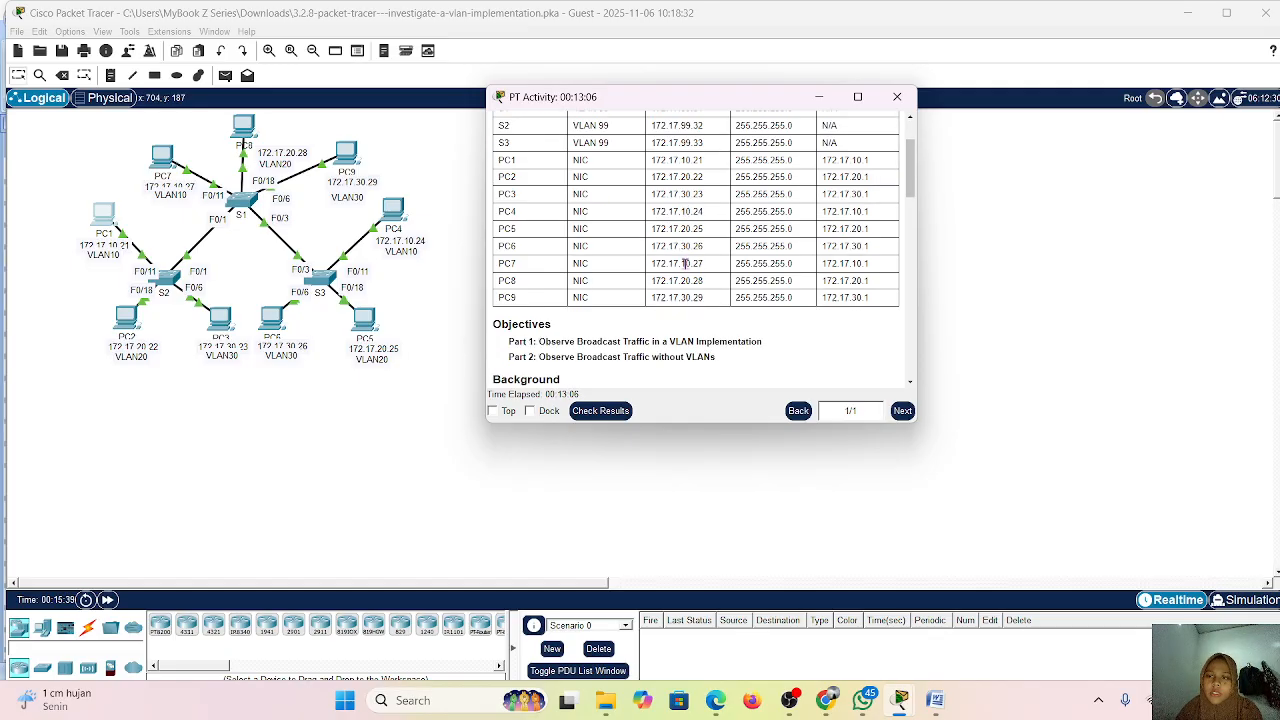
{"action": "scroll", "coordinate": [685, 264], "scroll_direction": "up", "scroll_amount": 4}
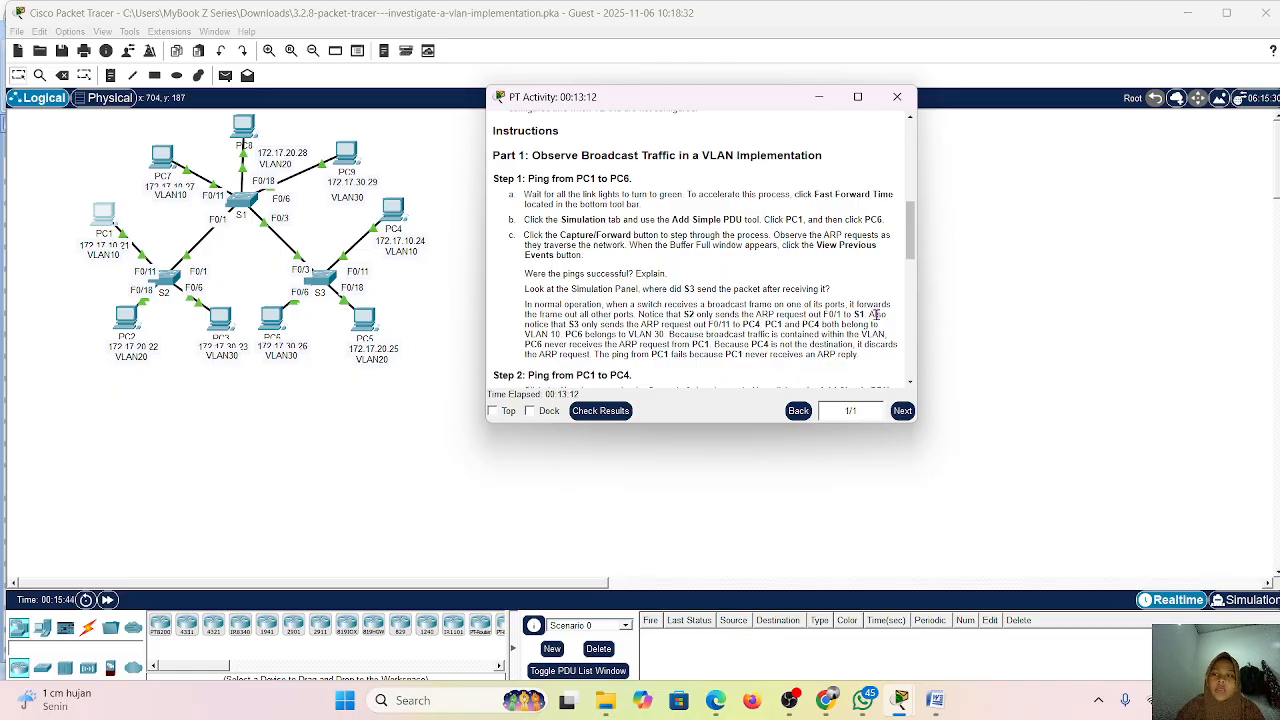
{"action": "left_click", "coordinate": [1251, 603]}
{"action": "left_click", "coordinate": [1251, 601]}
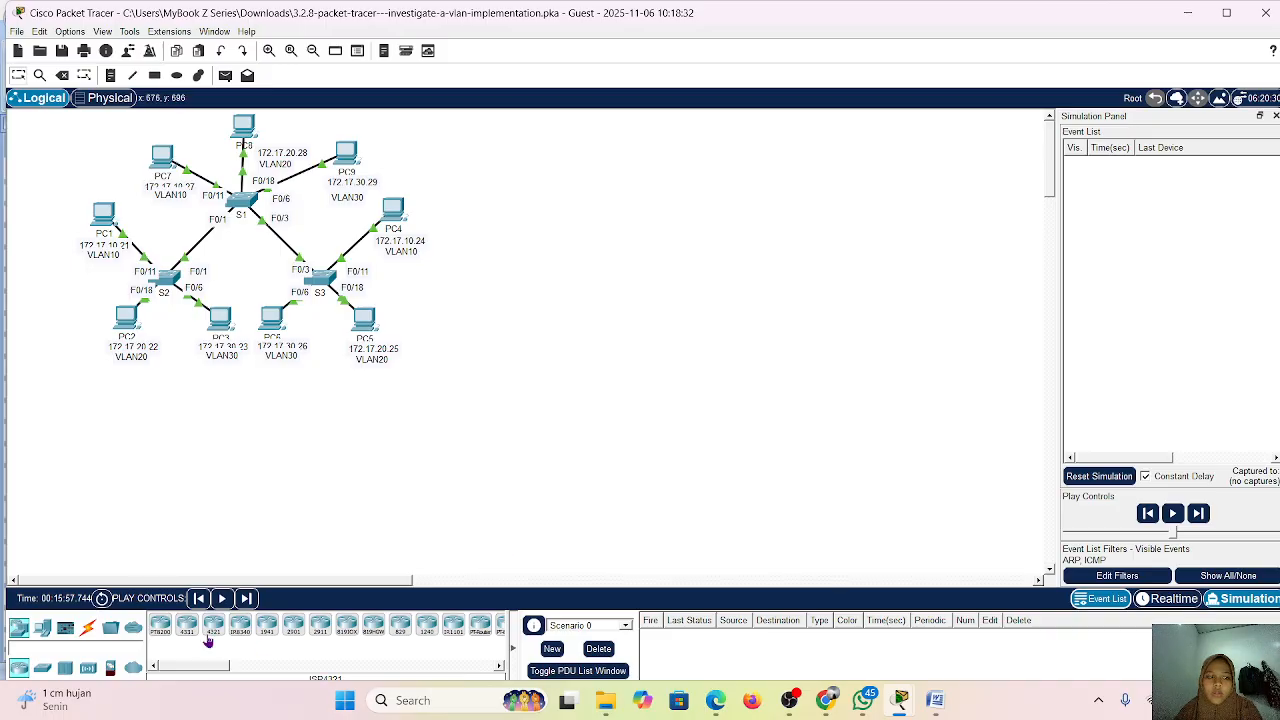
{"action": "left_click", "coordinate": [245, 598]}
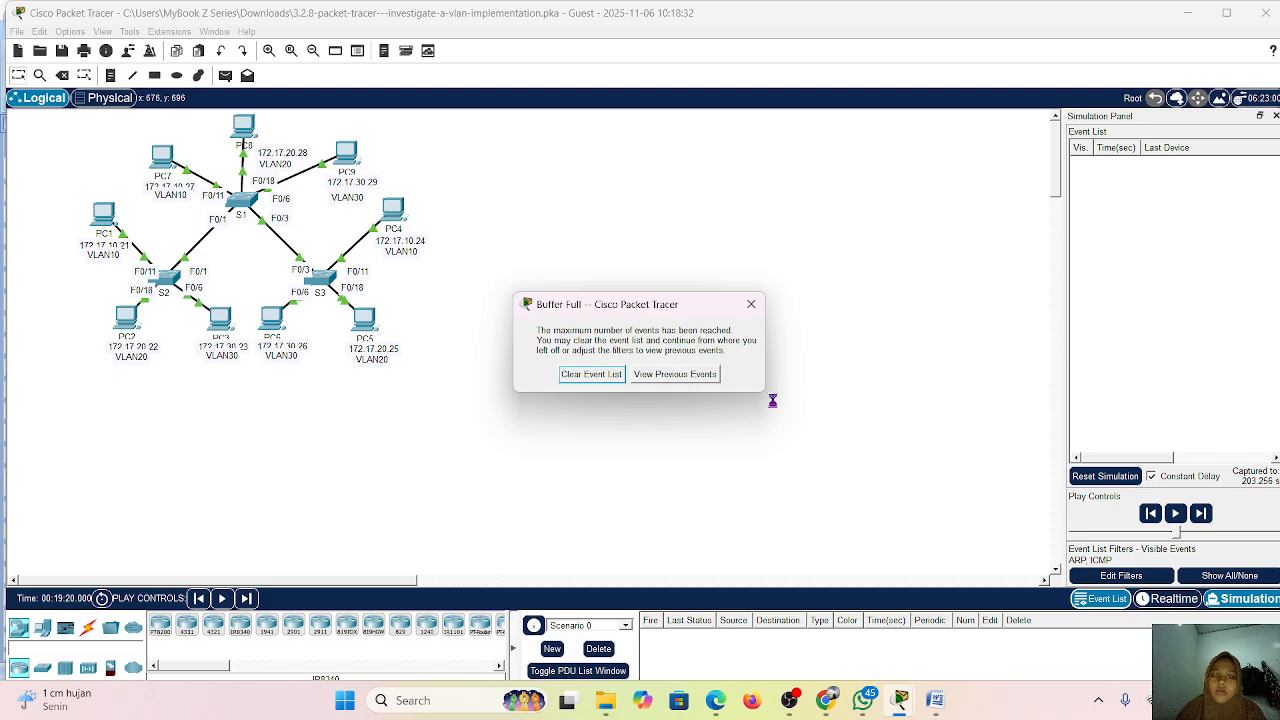
{"action": "left_click", "coordinate": [751, 307]}
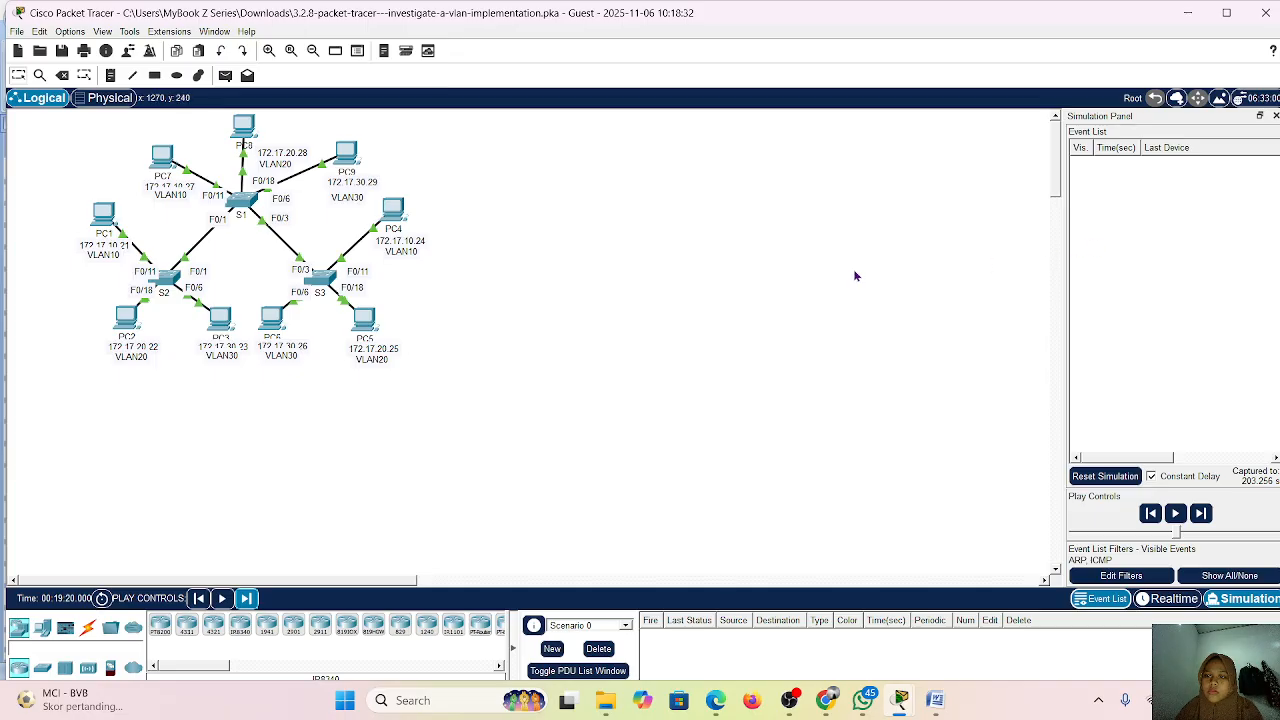
- Repeat the ping from PC1 to PC6 at 172.17.30.26 and run the simulation with a cleared event list
{"action": "left_click", "coordinate": [104, 214]}
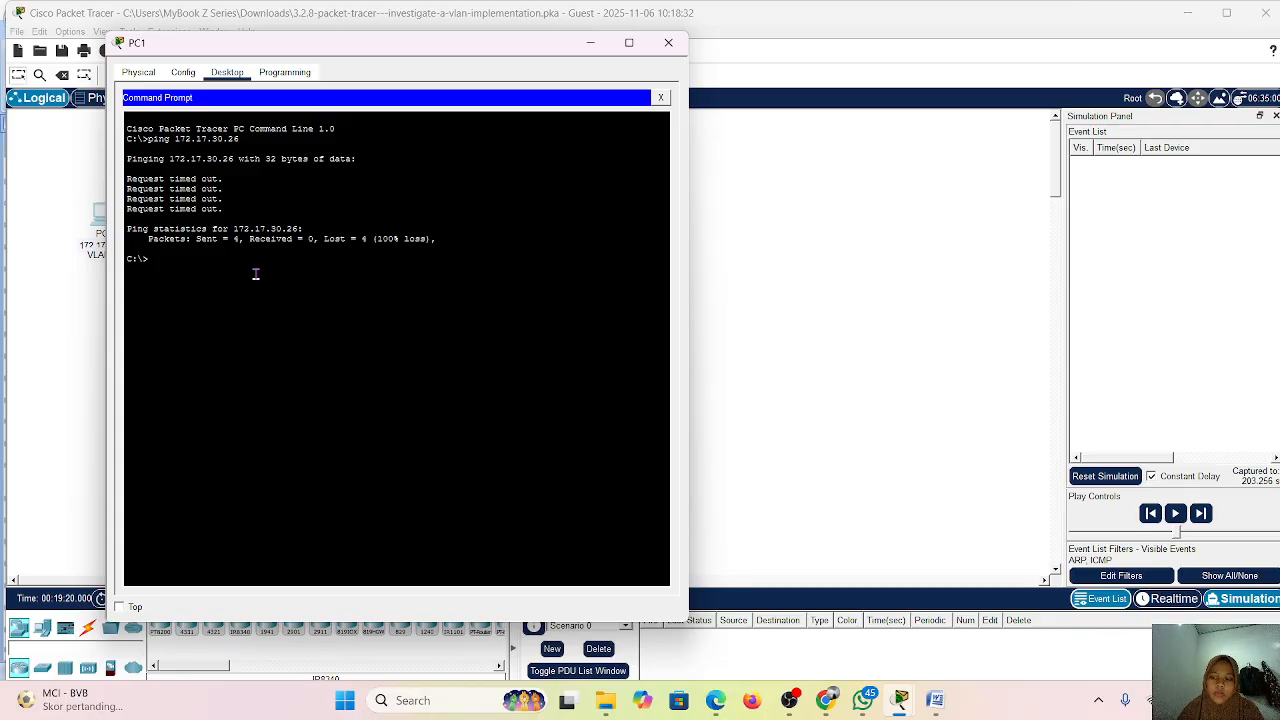
{"action": "key", "text": "Up"}
{"action": "key", "text": "Return"}
{"action": "left_click", "coordinate": [785, 313]}
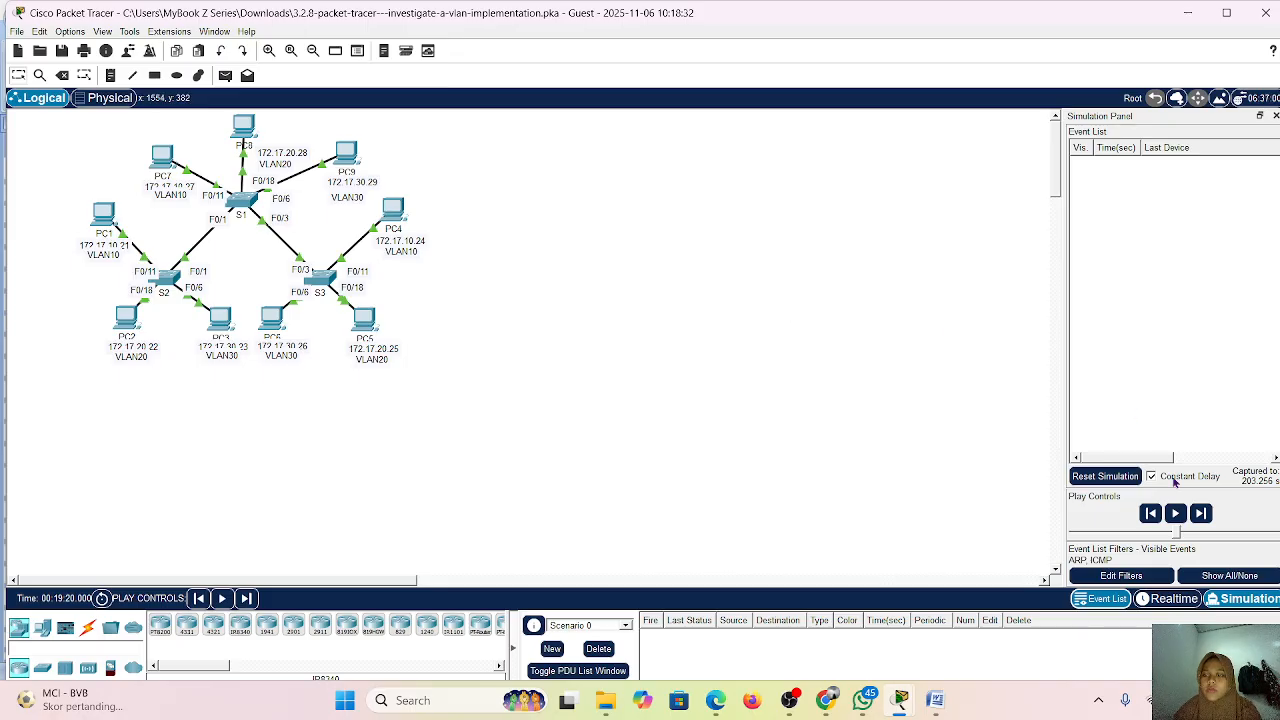
{"action": "left_click", "coordinate": [1175, 513]}
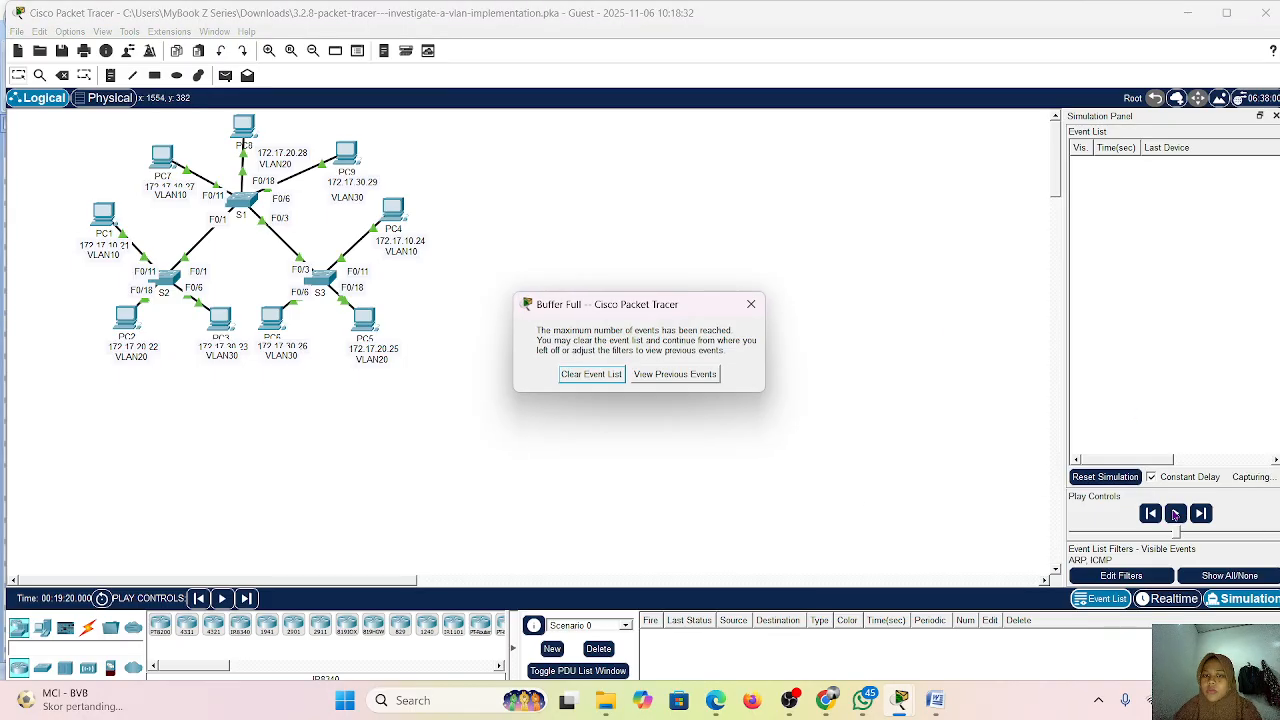
{"action": "left_click", "coordinate": [588, 373]}
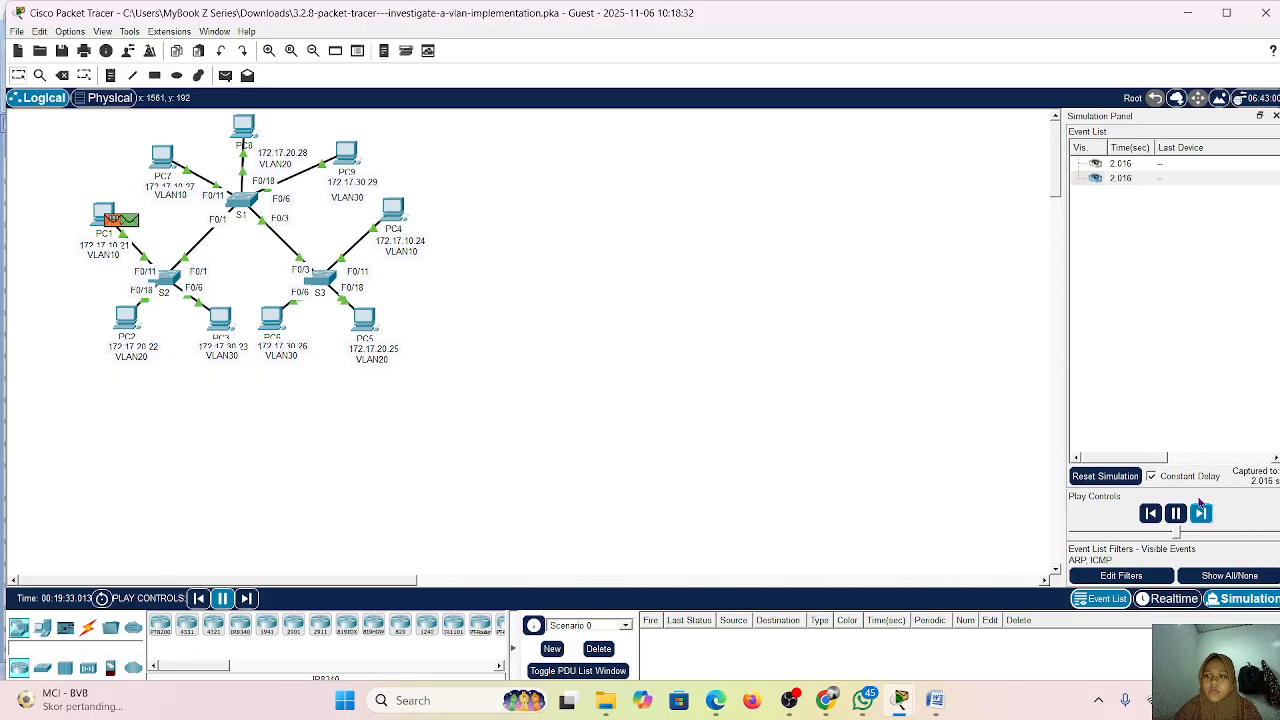
- Step the simulation forward event by event to follow PC1's ARP request through switches S2, S1 and S3
{"action": "left_click", "coordinate": [1201, 515]}
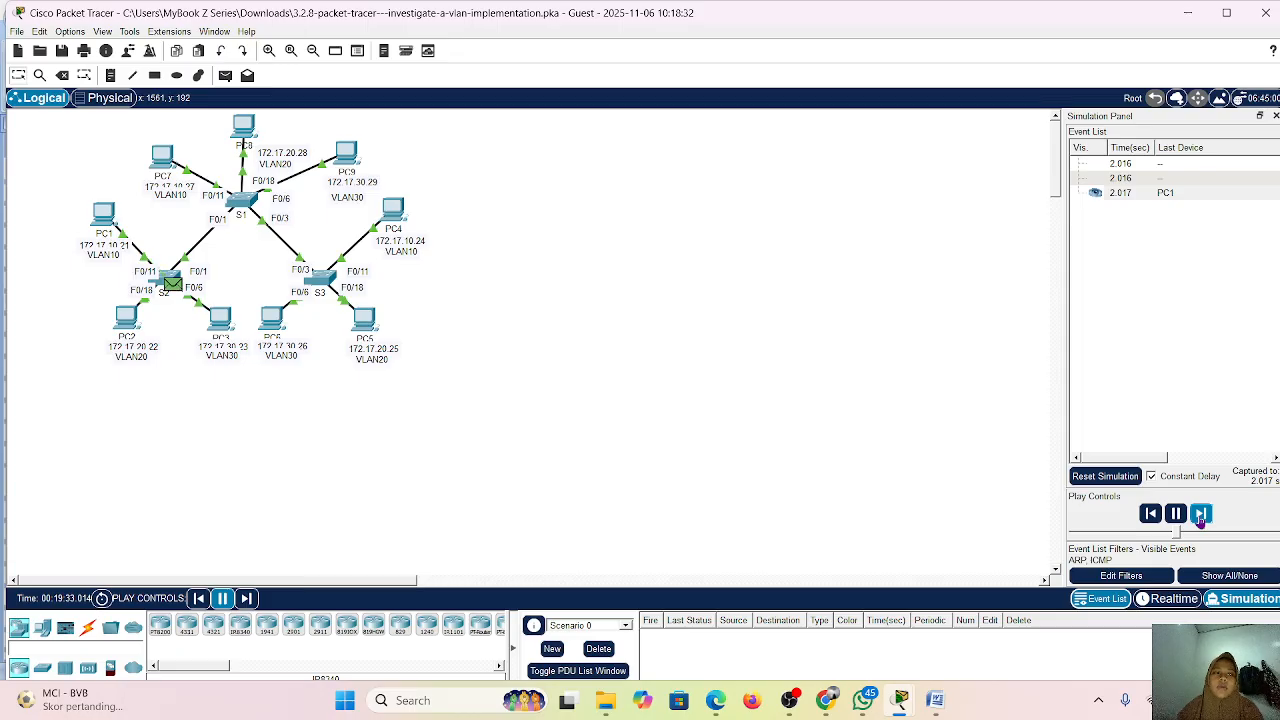
{"action": "left_click", "coordinate": [1201, 515]}
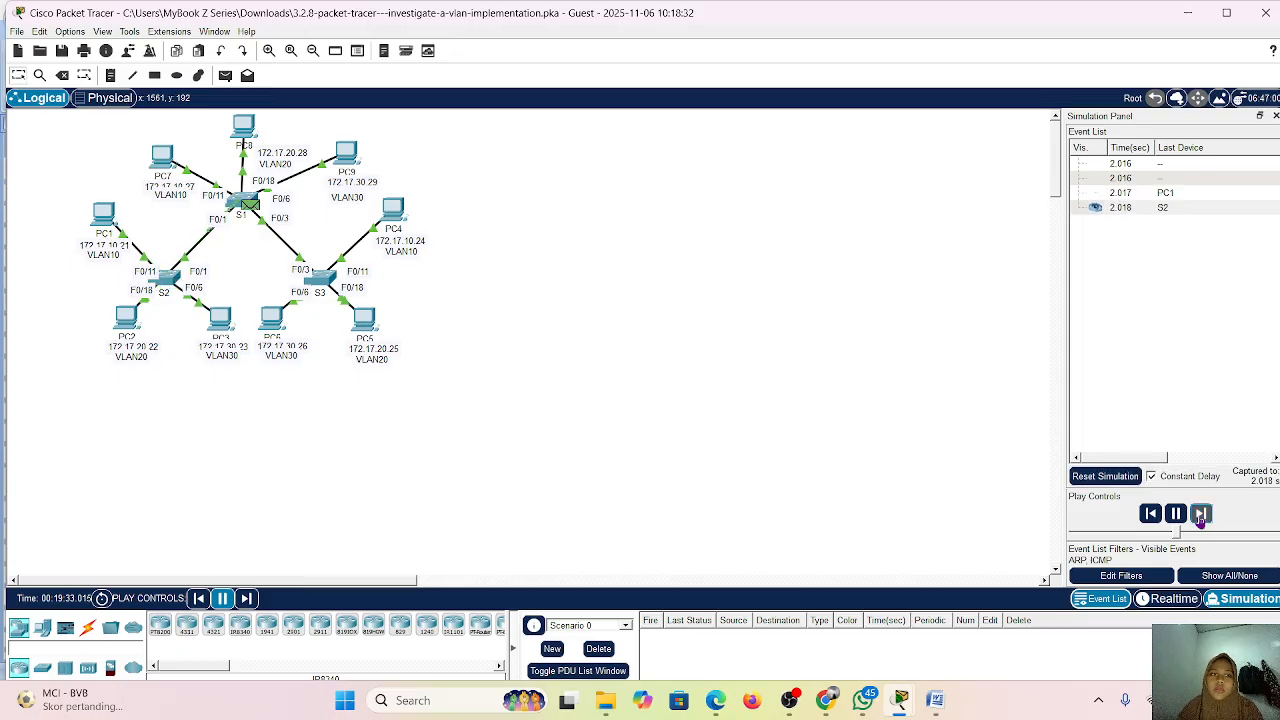
{"action": "left_click", "coordinate": [1201, 515]}
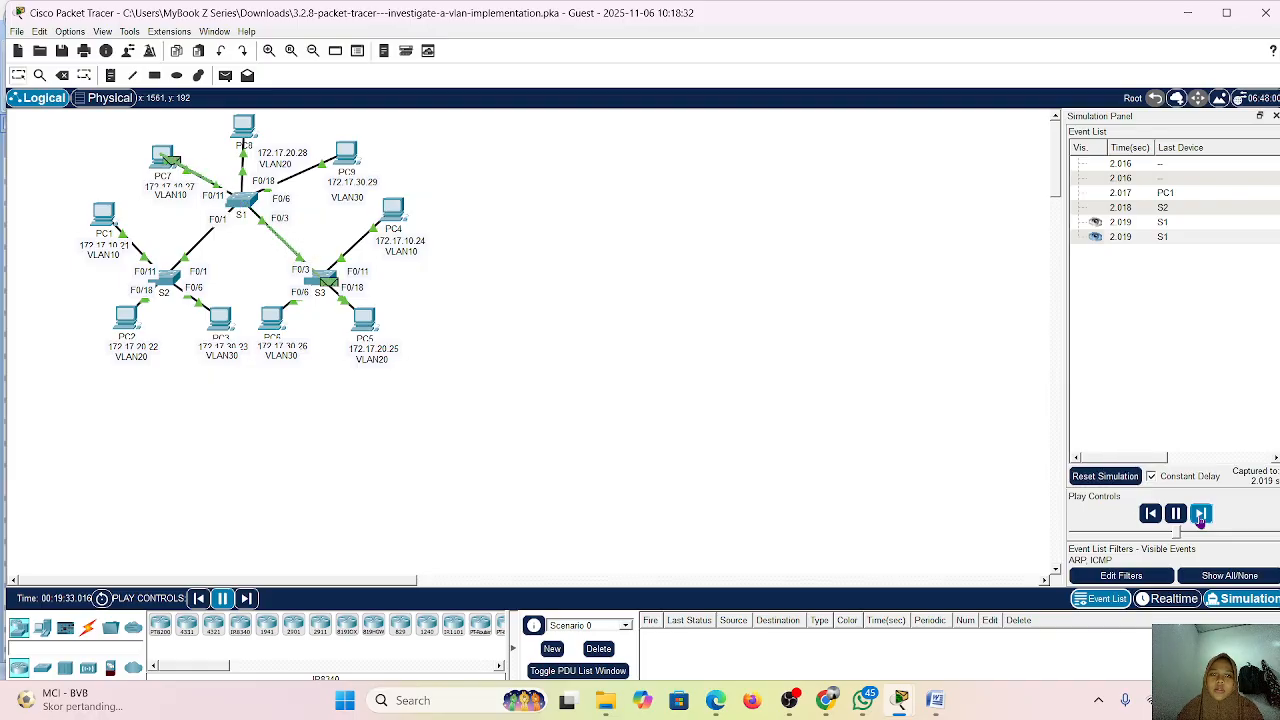
{"action": "left_click", "coordinate": [1201, 515]}
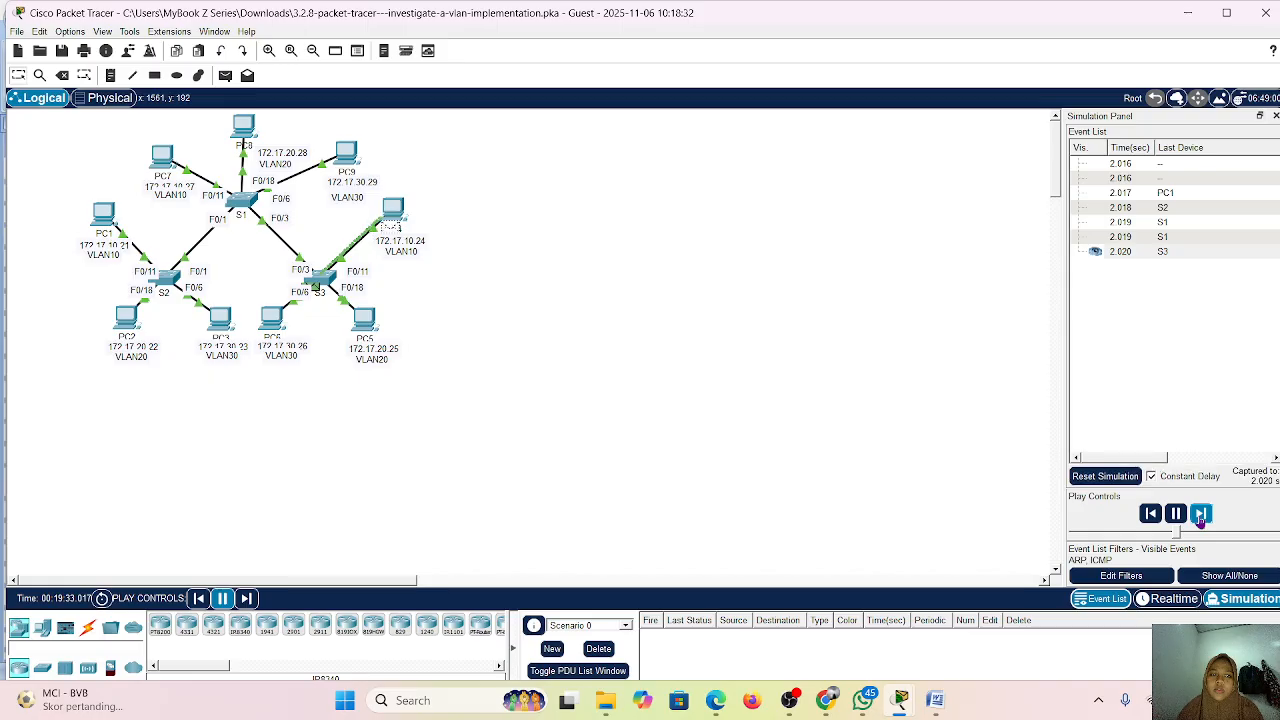
{"action": "left_click", "coordinate": [1201, 515]}
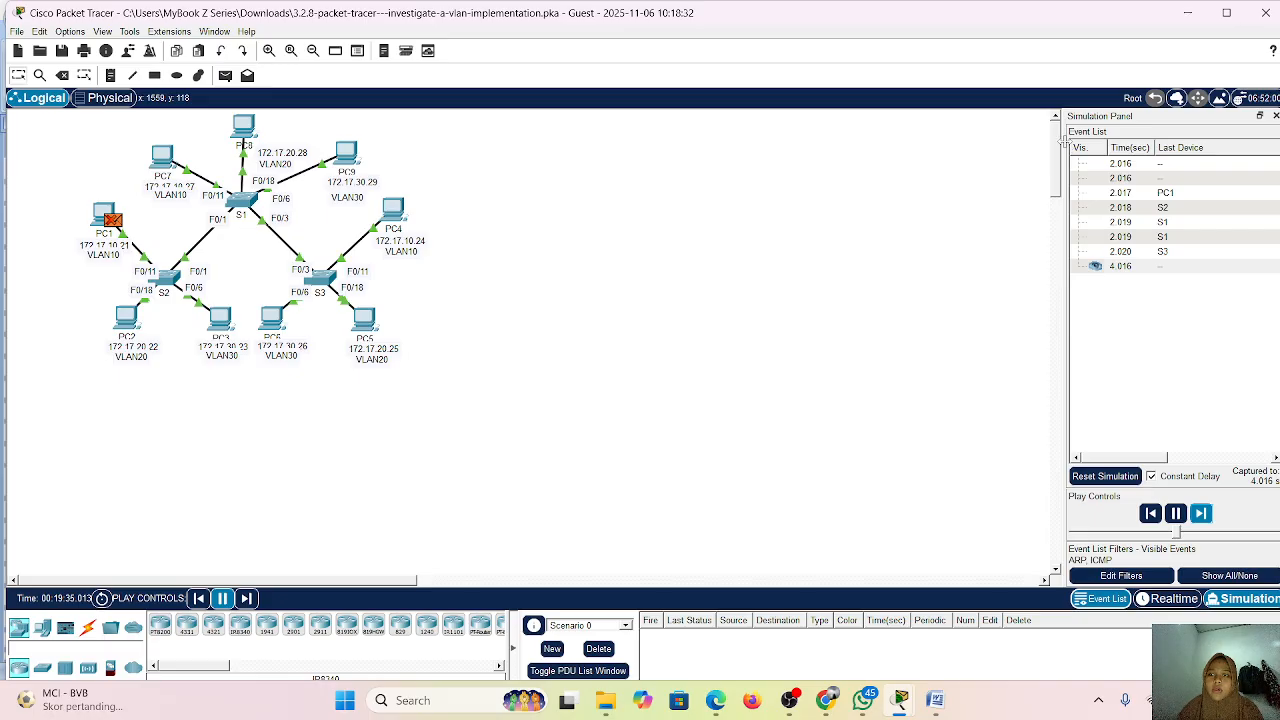
- Widen the Simulation Panel and examine the Last Device, At Device and Type columns of the captured events
{"action": "left_click_drag", "start_coordinate": [1068, 147], "coordinate": [900, 147]}
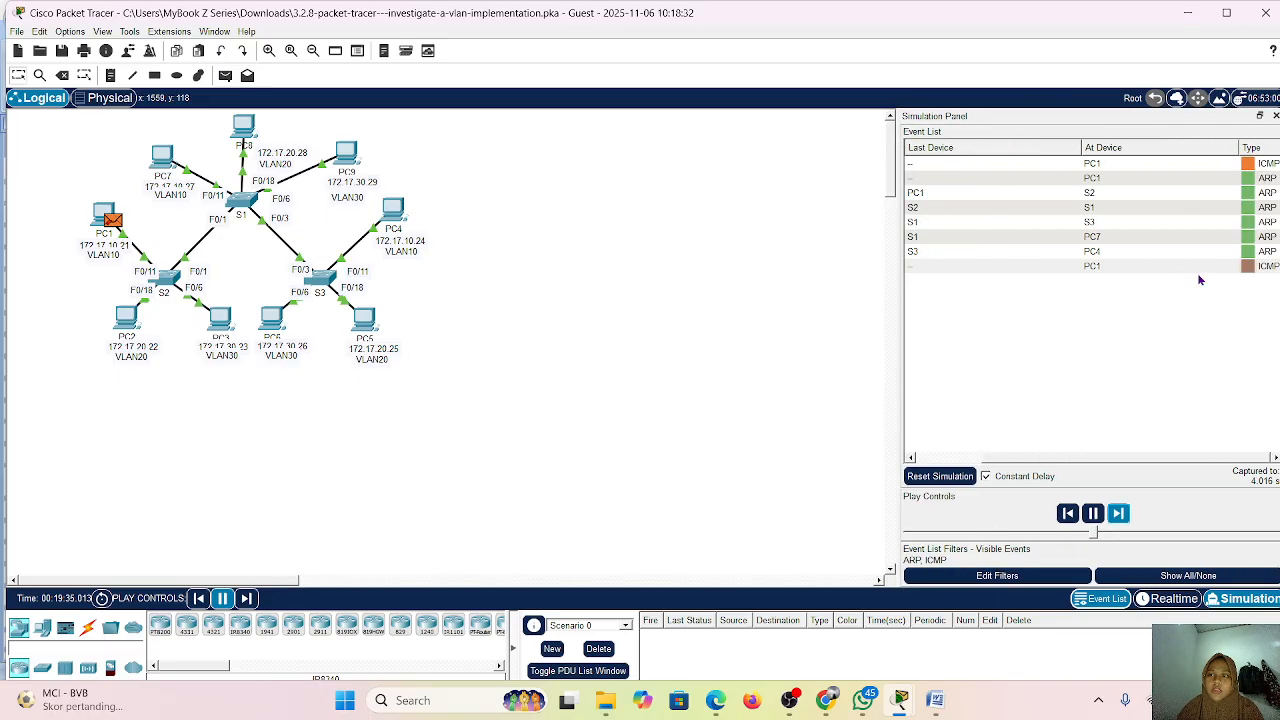
{"action": "scroll", "coordinate": [1125, 279], "scroll_direction": "left", "scroll_amount": 2}
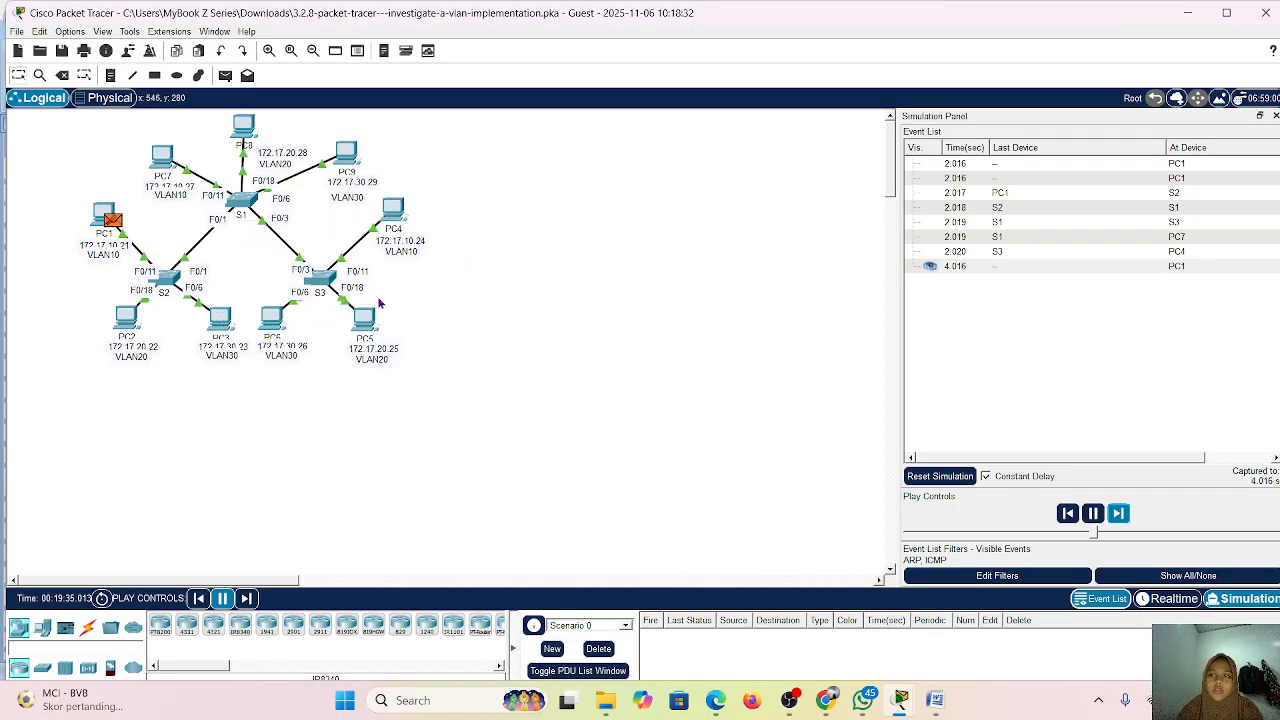
{"action": "scroll", "coordinate": [1075, 303], "scroll_direction": "right", "scroll_amount": 3}
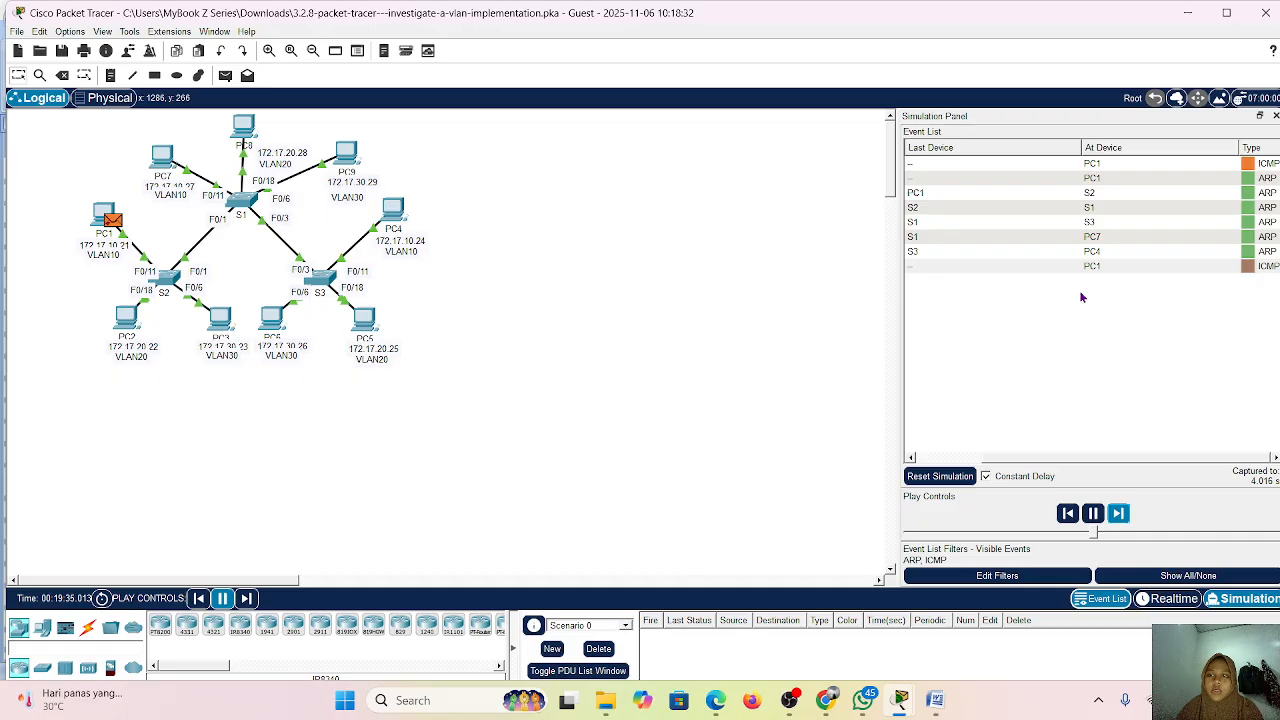
{"action": "scroll", "coordinate": [1081, 297], "scroll_direction": "left", "scroll_amount": 3}
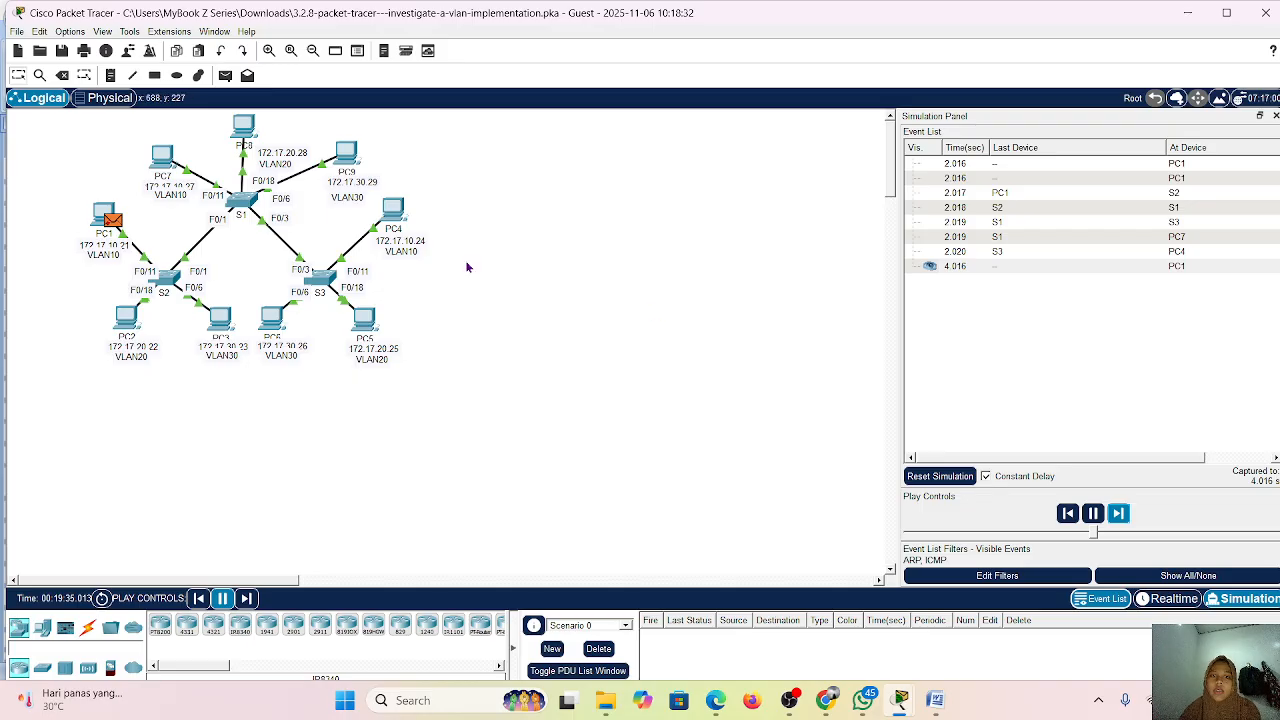
{"action": "mouse_move", "coordinate": [890, 708]}
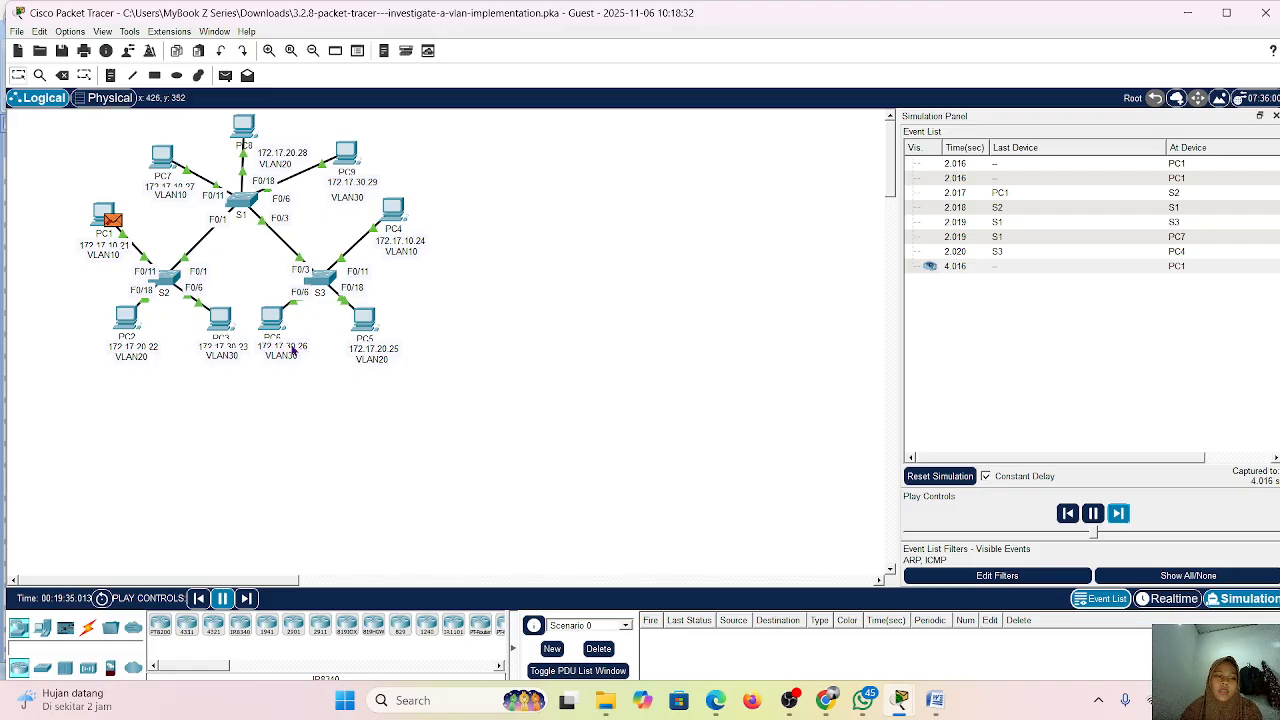
- Examine the enlarged topology, comparing the IP addresses and VLAN labels of PC1, PC4, PC6 and the other PCs
{"action": "scroll", "coordinate": [293, 350], "scroll_direction": "up", "scroll_amount": 4}
{"action": "scroll", "coordinate": [292, 350], "scroll_direction": "down", "scroll_amount": 5}
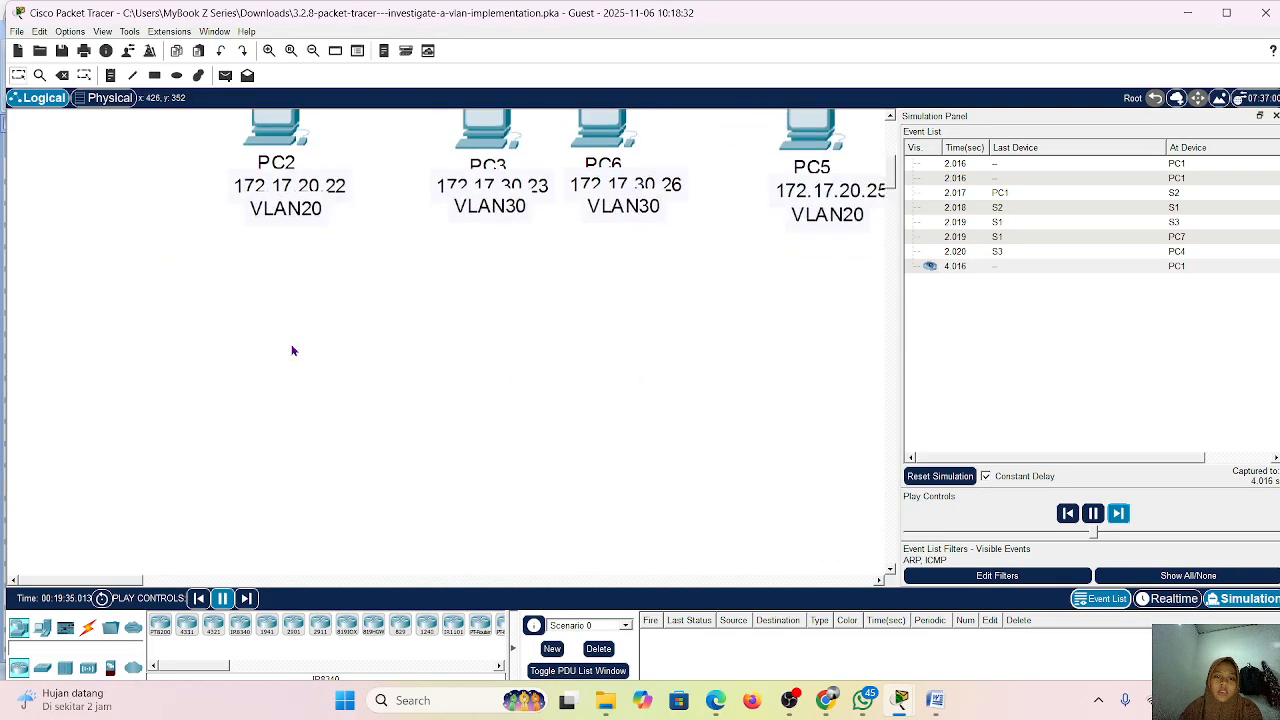
{"action": "scroll", "coordinate": [540, 255], "scroll_direction": "up", "scroll_amount": 1}
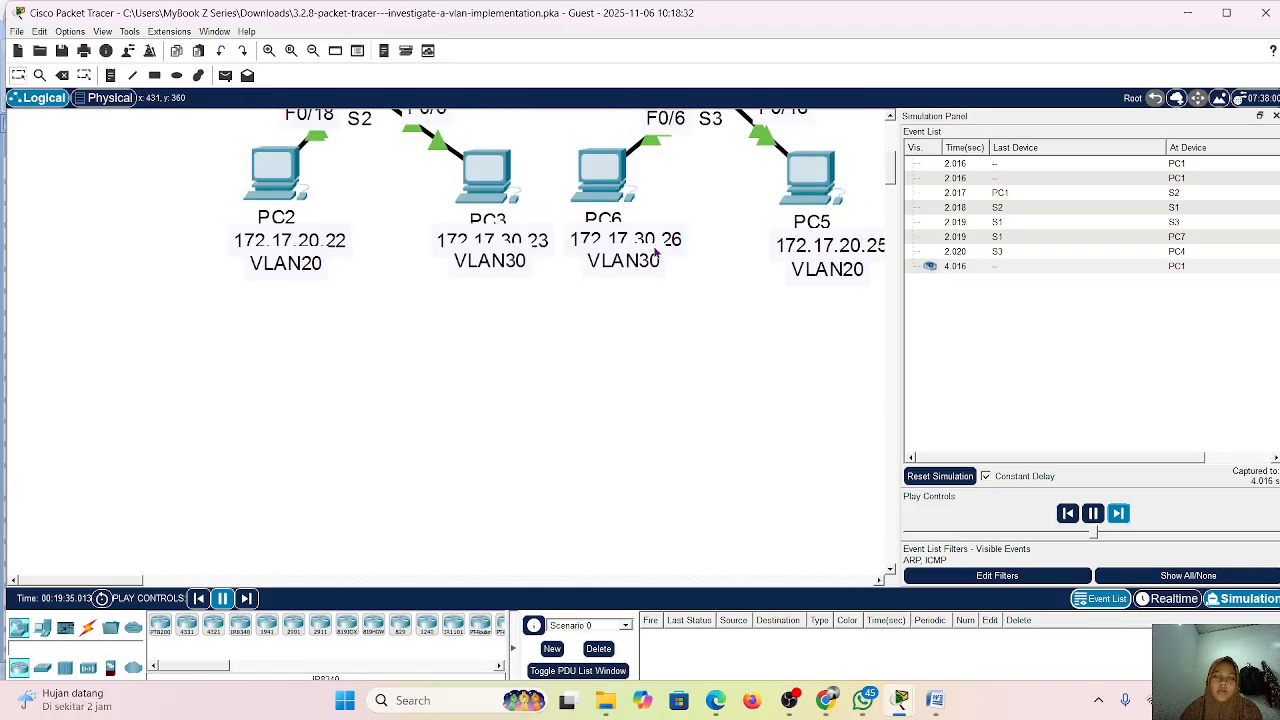
{"action": "scroll", "coordinate": [655, 256], "scroll_direction": "up", "scroll_amount": 5}
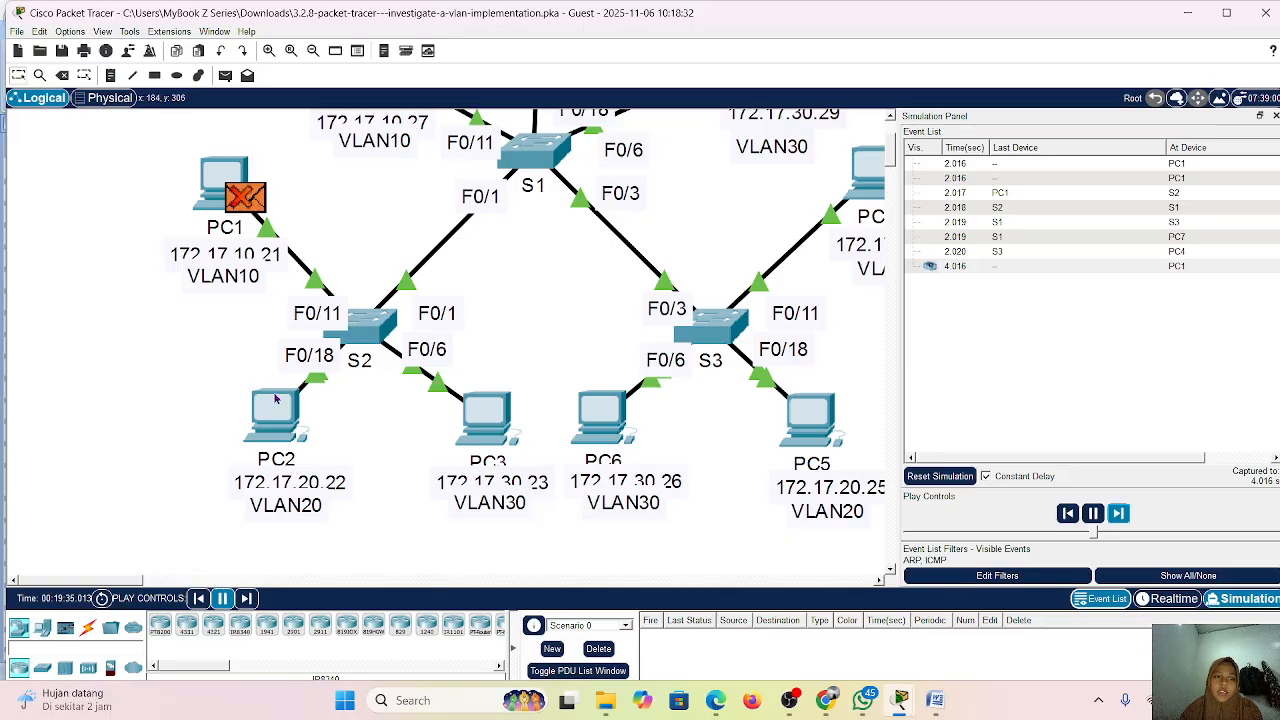
{"action": "scroll", "coordinate": [441, 283], "scroll_direction": "right", "scroll_amount": 5}
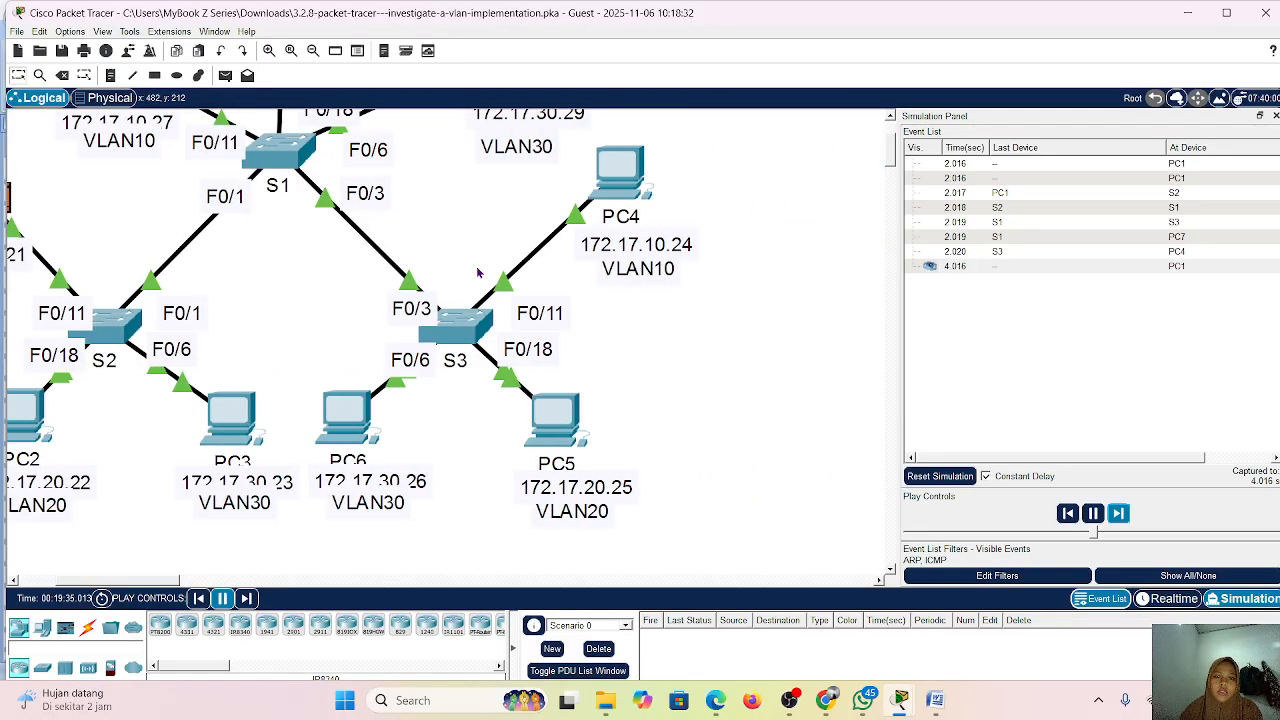
{"action": "scroll", "coordinate": [490, 266], "scroll_direction": "down", "scroll_amount": 1}
{"action": "scroll", "coordinate": [498, 270], "scroll_direction": "down", "scroll_amount": 2}
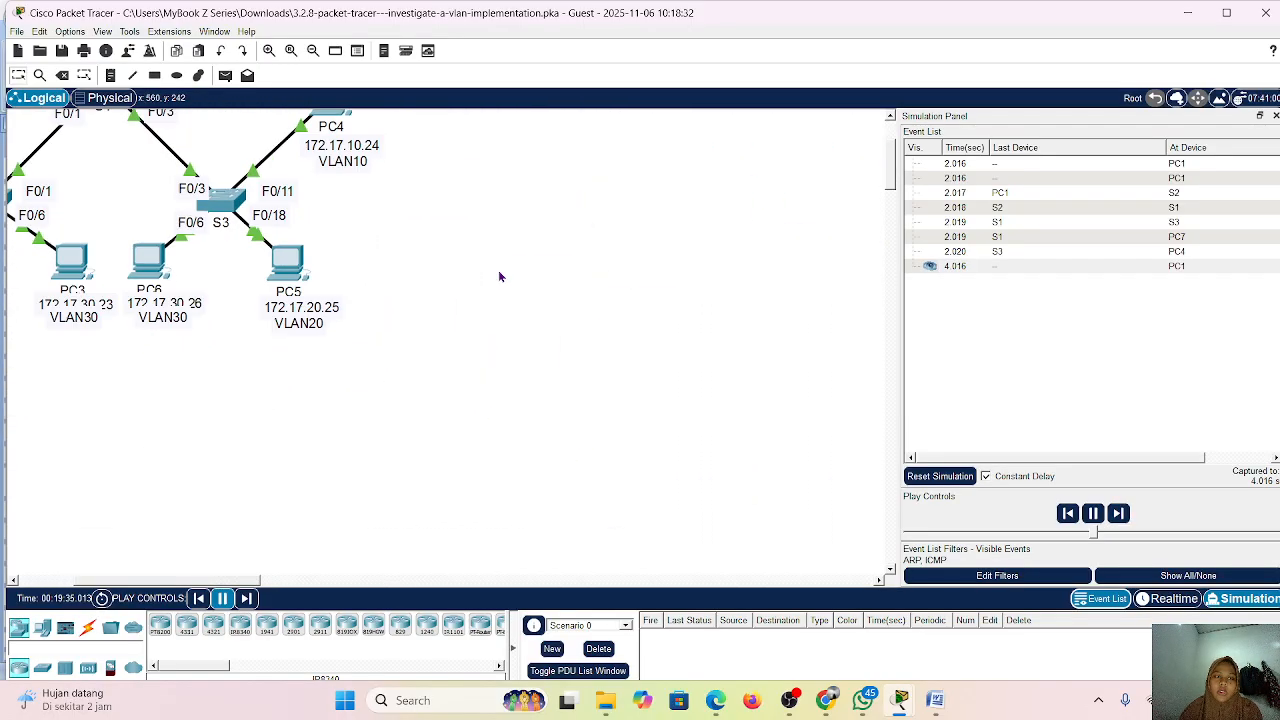
{"action": "scroll", "coordinate": [378, 260], "scroll_direction": "left", "scroll_amount": 5}
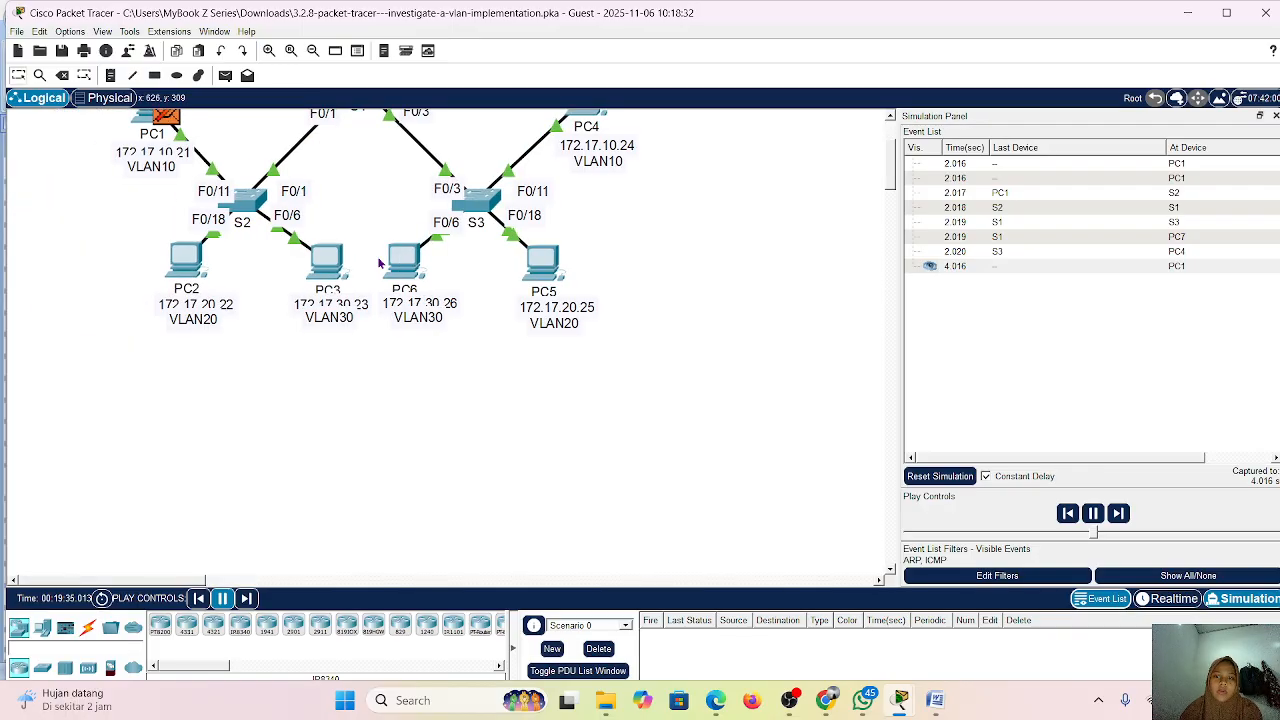
{"action": "scroll", "coordinate": [378, 262], "scroll_direction": "up", "scroll_amount": 3}
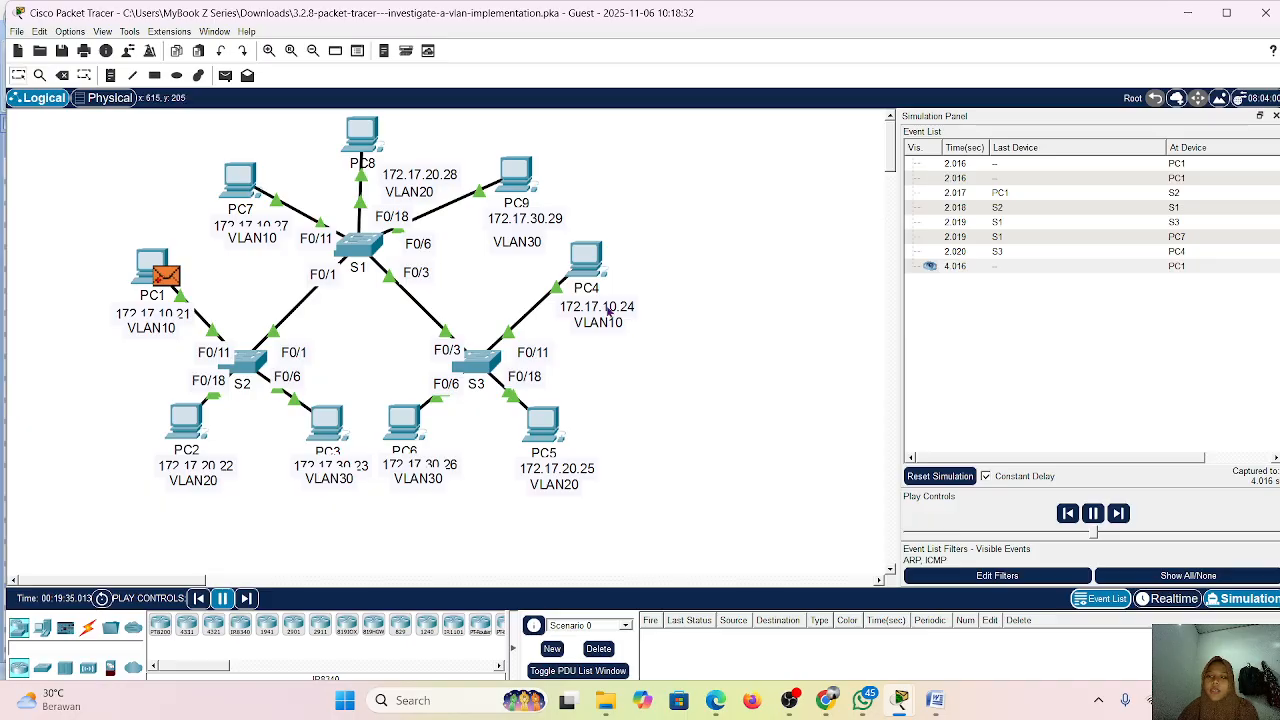
- Read the Part 1, Step 2 instructions in the activity window and copy PC4's IP address, 172.17.10.24, from the addressing table
{"action": "mouse_move", "coordinate": [900, 700]}
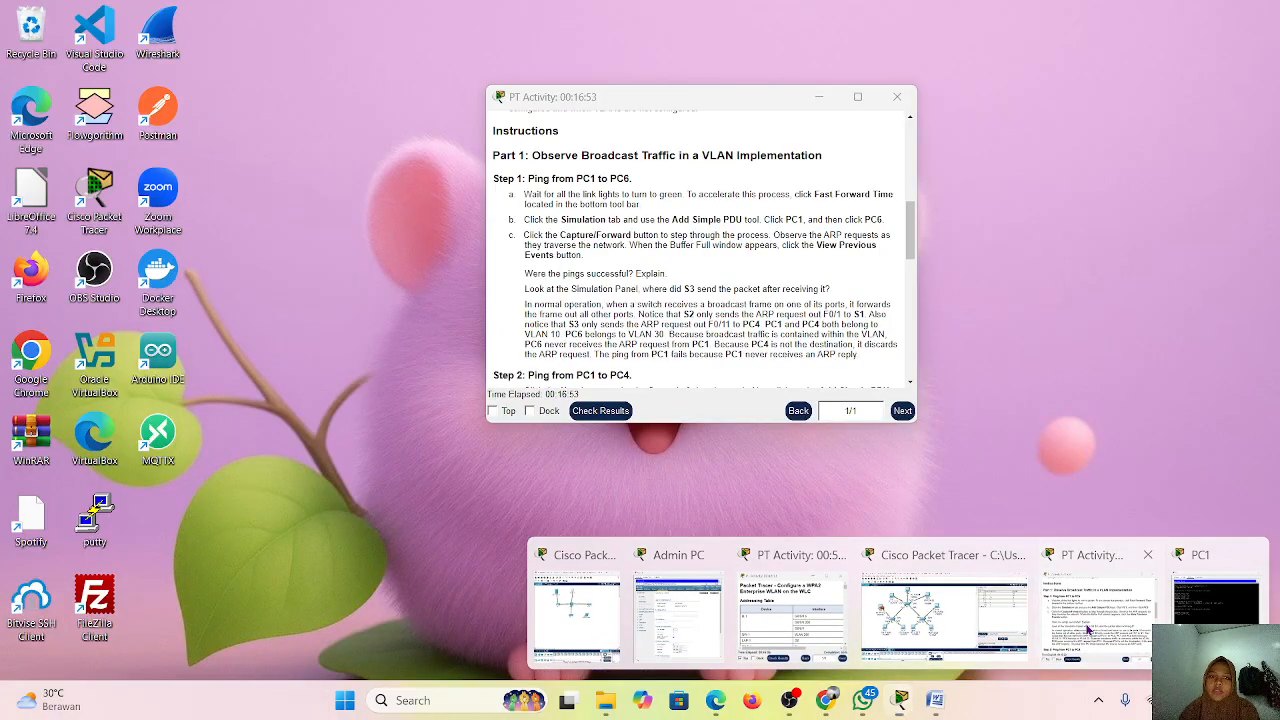
{"action": "left_click", "coordinate": [1088, 628]}
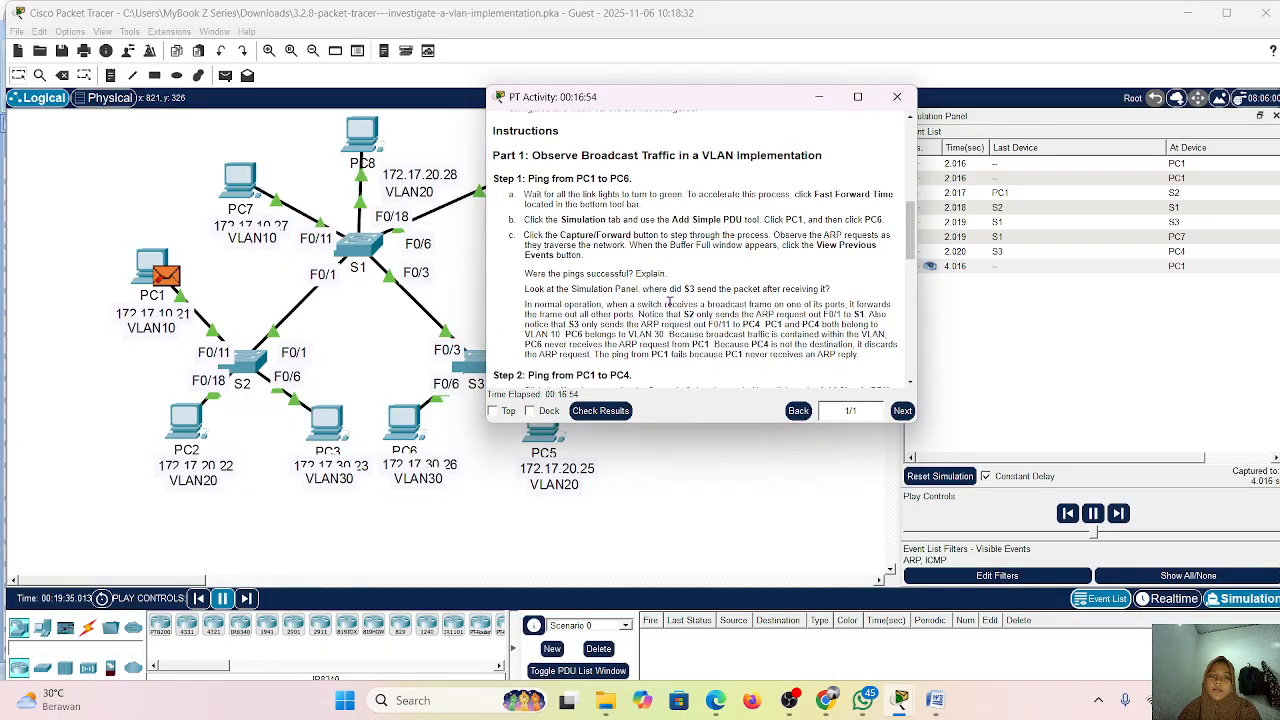
{"action": "scroll", "coordinate": [668, 300], "scroll_direction": "down", "scroll_amount": 4}
{"action": "scroll", "coordinate": [668, 300], "scroll_direction": "down", "scroll_amount": 5}
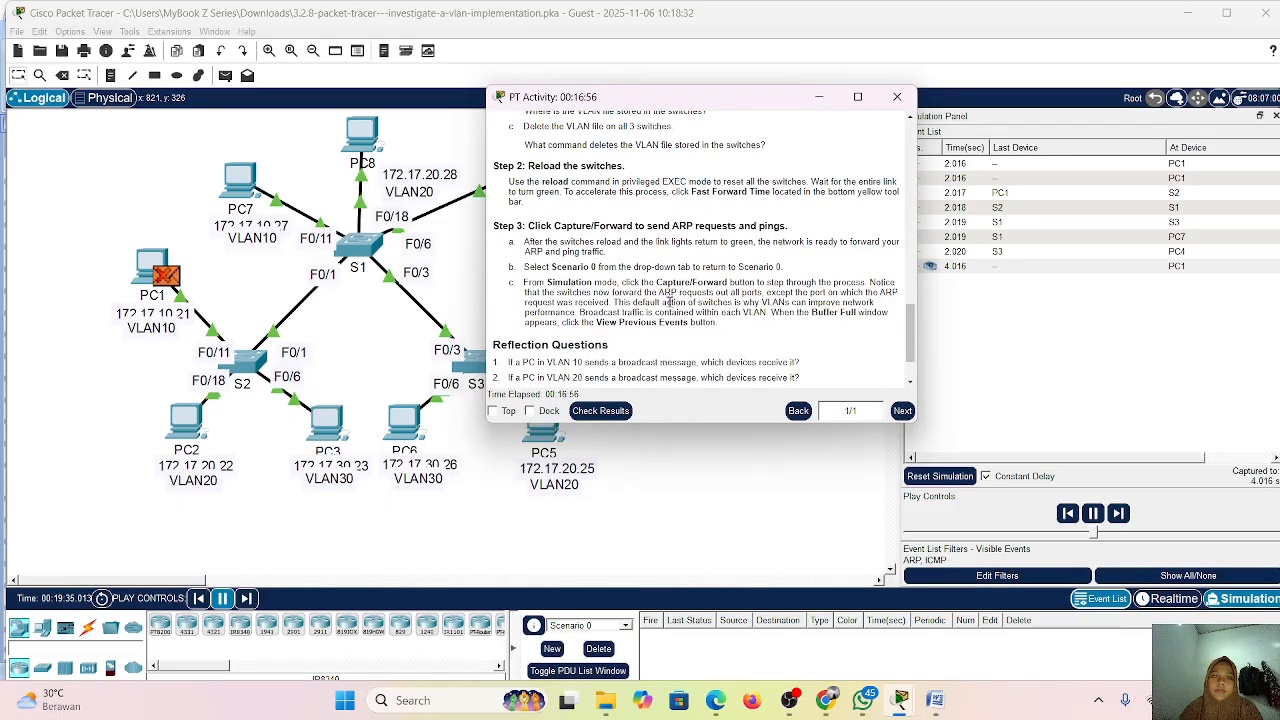
{"action": "scroll", "coordinate": [668, 300], "scroll_direction": "up", "scroll_amount": 5}
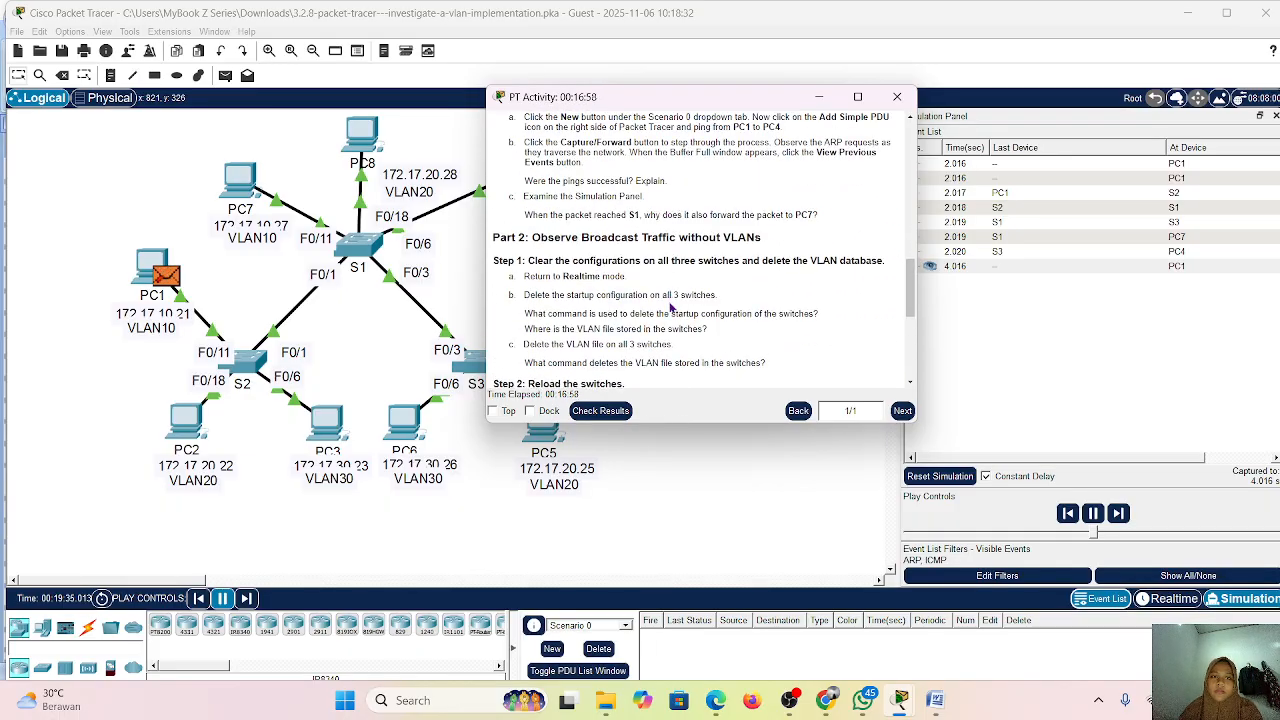
{"action": "scroll", "coordinate": [672, 307], "scroll_direction": "up", "scroll_amount": 1}
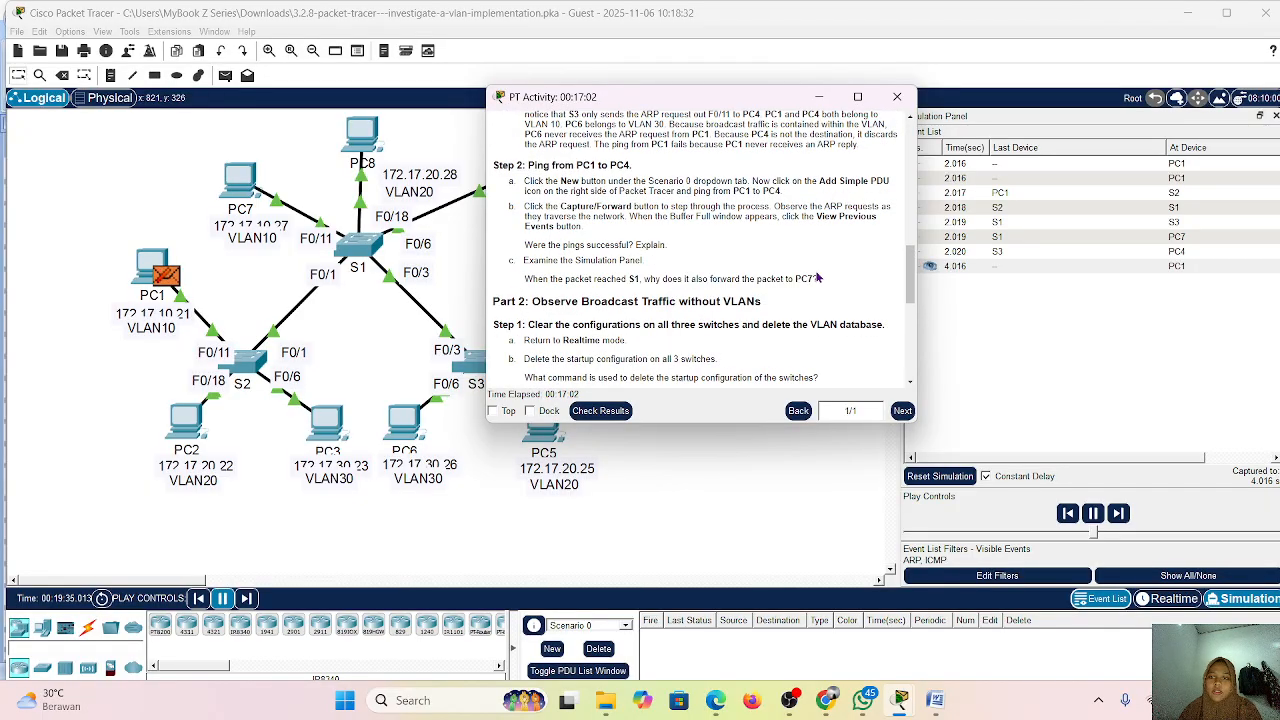
{"action": "scroll", "coordinate": [764, 255], "scroll_direction": "up", "scroll_amount": 10}
{"action": "scroll", "coordinate": [618, 335], "scroll_direction": "down", "scroll_amount": 3}
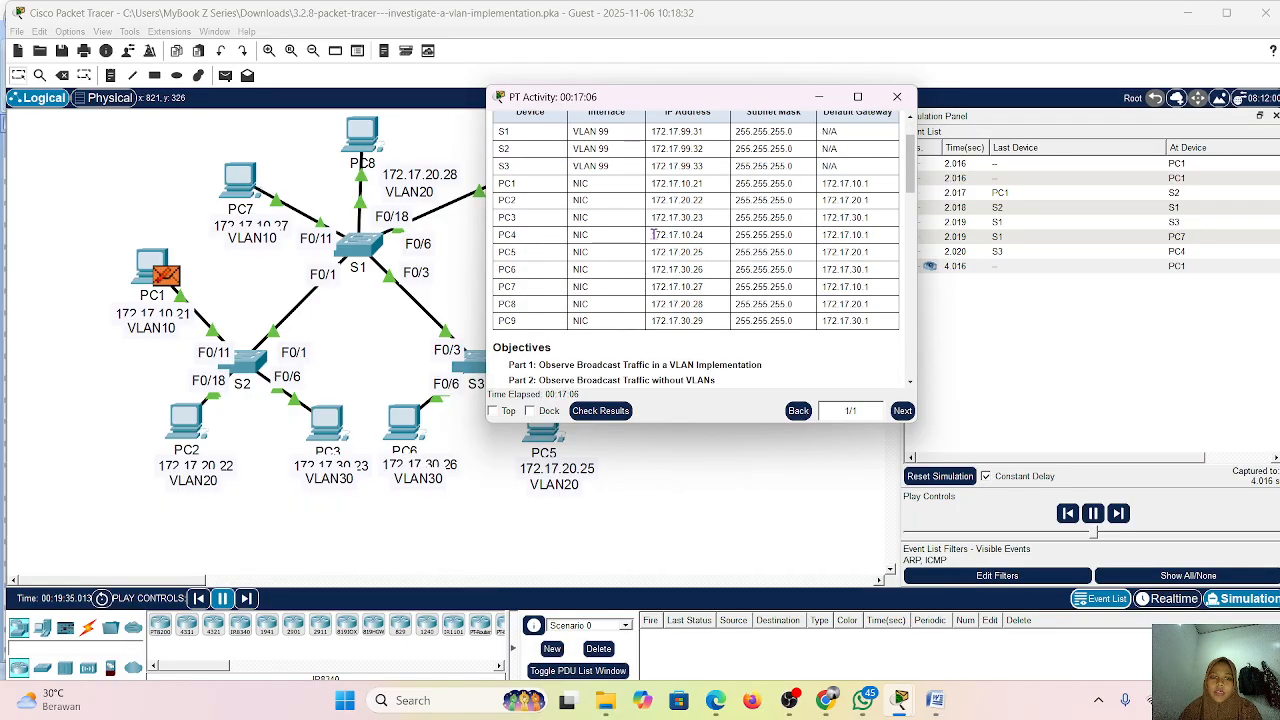
{"action": "left_click_drag", "start_coordinate": [650, 236], "coordinate": [706, 244]}
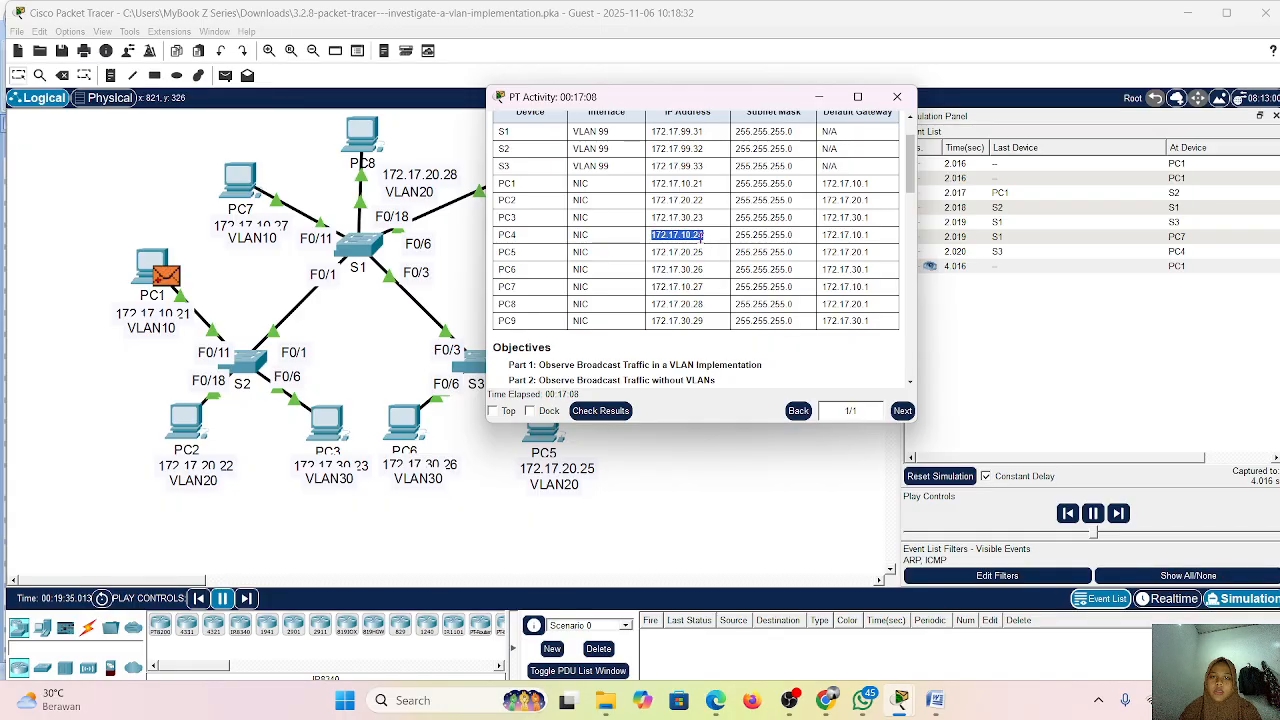
{"action": "right_click", "coordinate": [706, 244]}
{"action": "left_click", "coordinate": [724, 246]}
- Return to PC1's Command Prompt and interrupt the running ping to 172.17.30.26
{"action": "left_click", "coordinate": [170, 256]}
{"action": "left_click", "coordinate": [150, 259]}
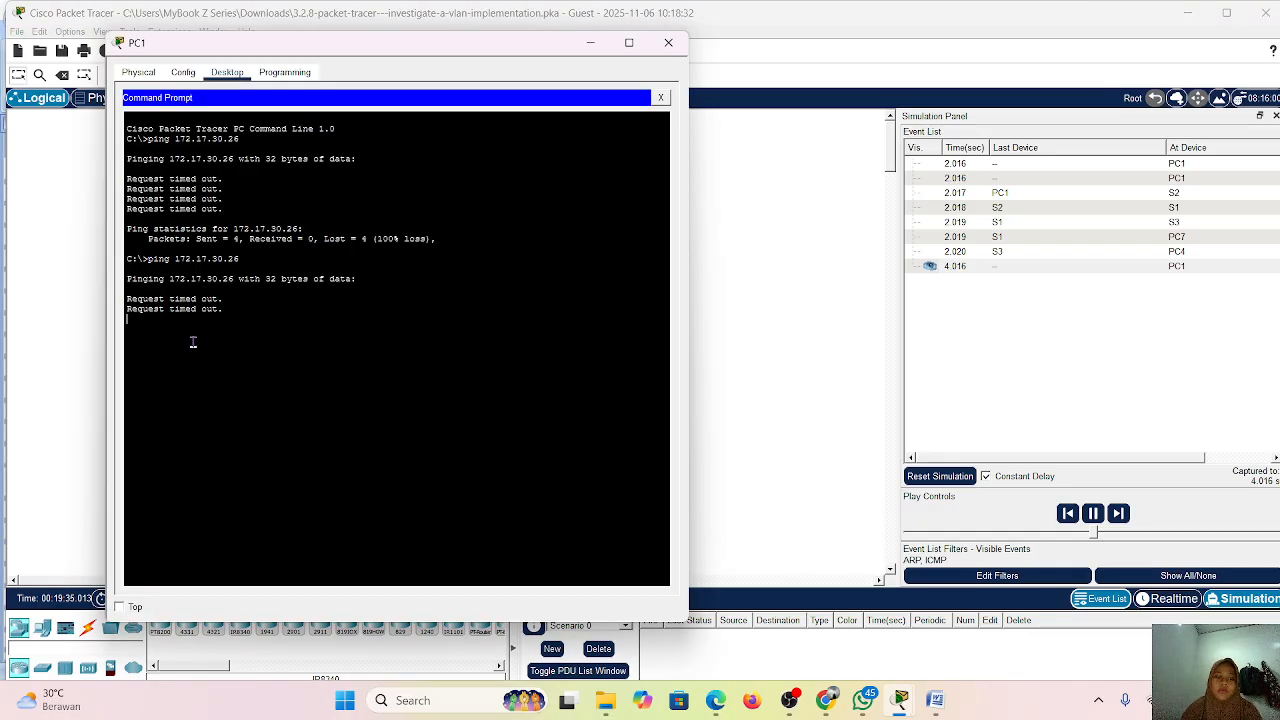
{"action": "key", "text": "ctrl+c"}
{"action": "key", "text": "Up"}
{"action": "key", "text": "Return"}
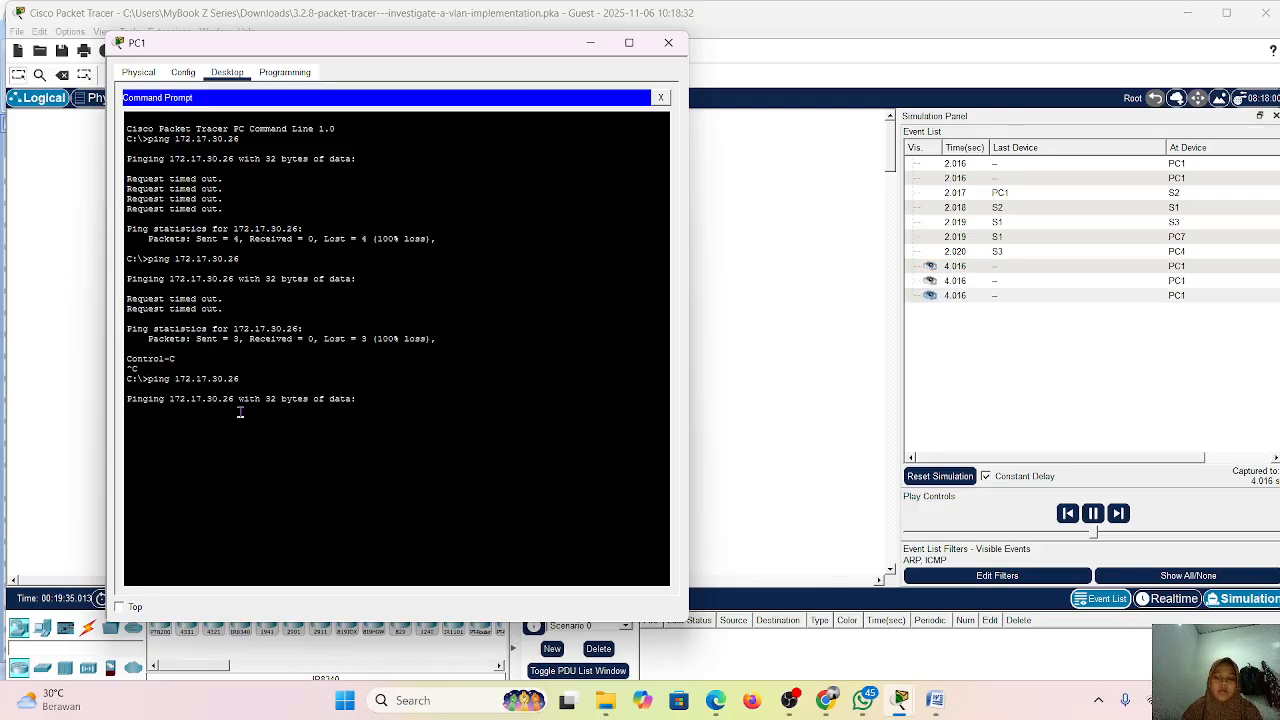
{"action": "key", "text": "ctrl+c"}
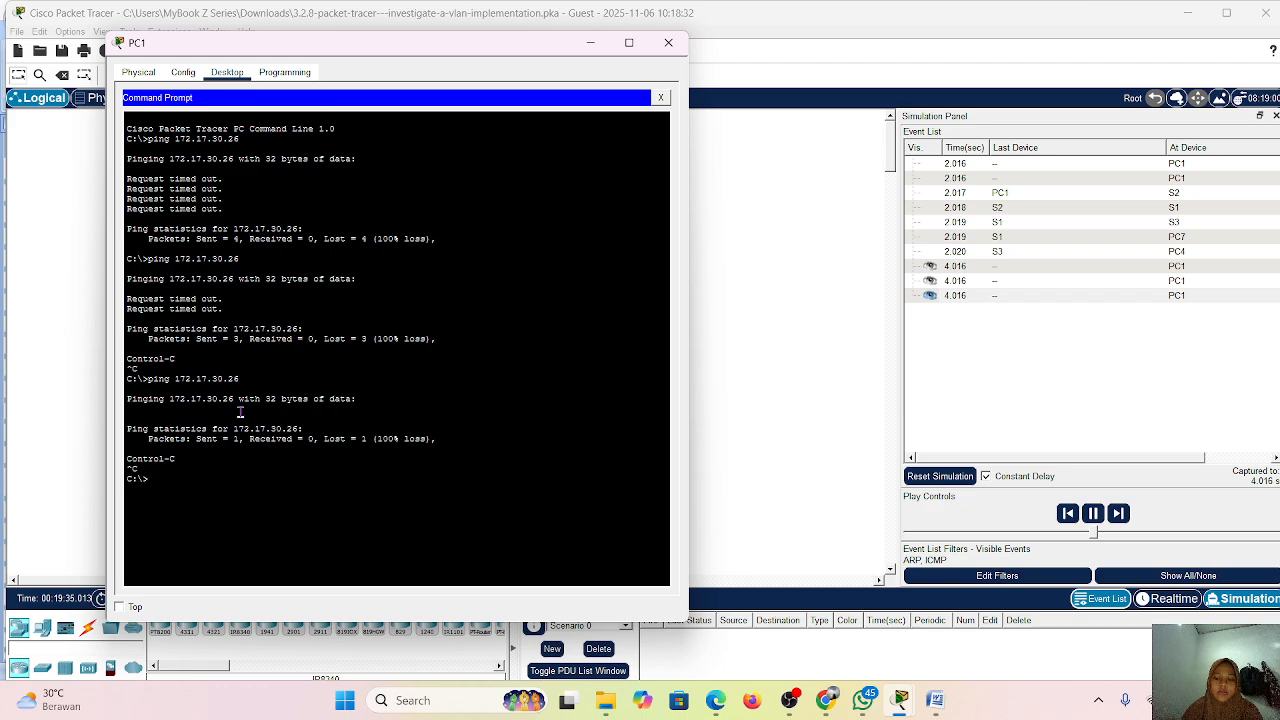
- Ping PC4 at 172.17.10.24 from PC1's Command Prompt and get its window out of the topology's way
{"action": "key", "text": "Up"}
{"action": "key", "text": "BackSpace"}
{"action": "key", "text": "BackSpace"}
{"action": "key", "text": "BackSpace"}
{"action": "key", "text": "BackSpace"}
{"action": "key", "text": "BackSpace"}
{"action": "key", "text": "BackSpace"}
{"action": "key", "text": "BackSpace"}
{"action": "key", "text": "BackSpace"}
{"action": "key", "text": "BackSpace"}
{"action": "key", "text": "BackSpace"}
{"action": "type", "text": "172.17.10.26"}
{"action": "key", "text": "Return"}
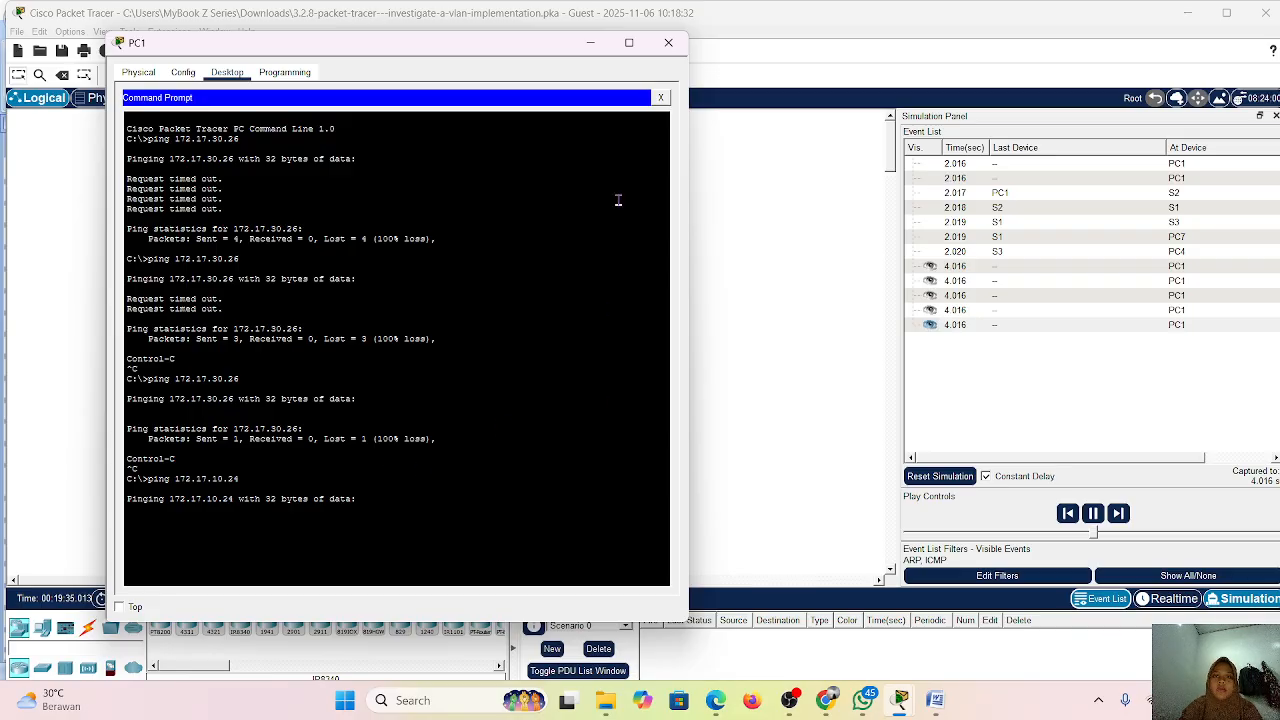
{"action": "left_click", "coordinate": [596, 48]}
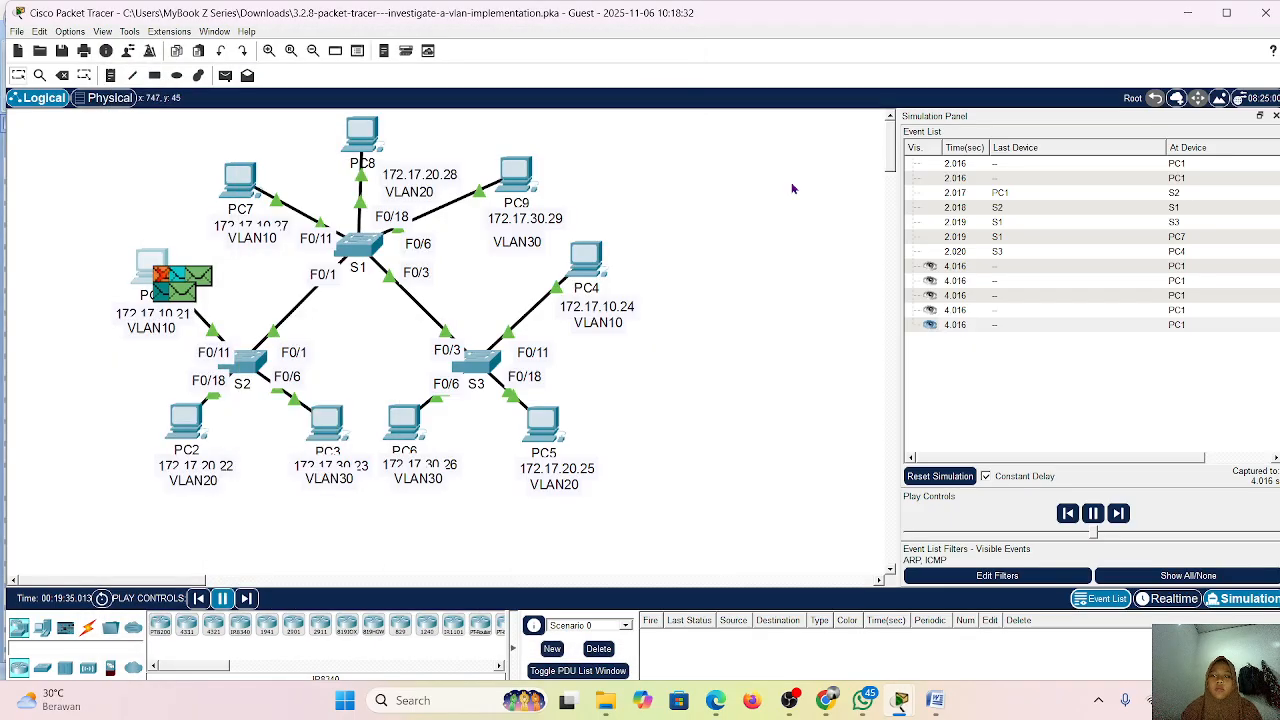
- Advance the simulation to follow PC1's ARP request through S2, S1 and S3 to PC4 and the reply back to PC1
{"action": "left_click", "coordinate": [1120, 513]}
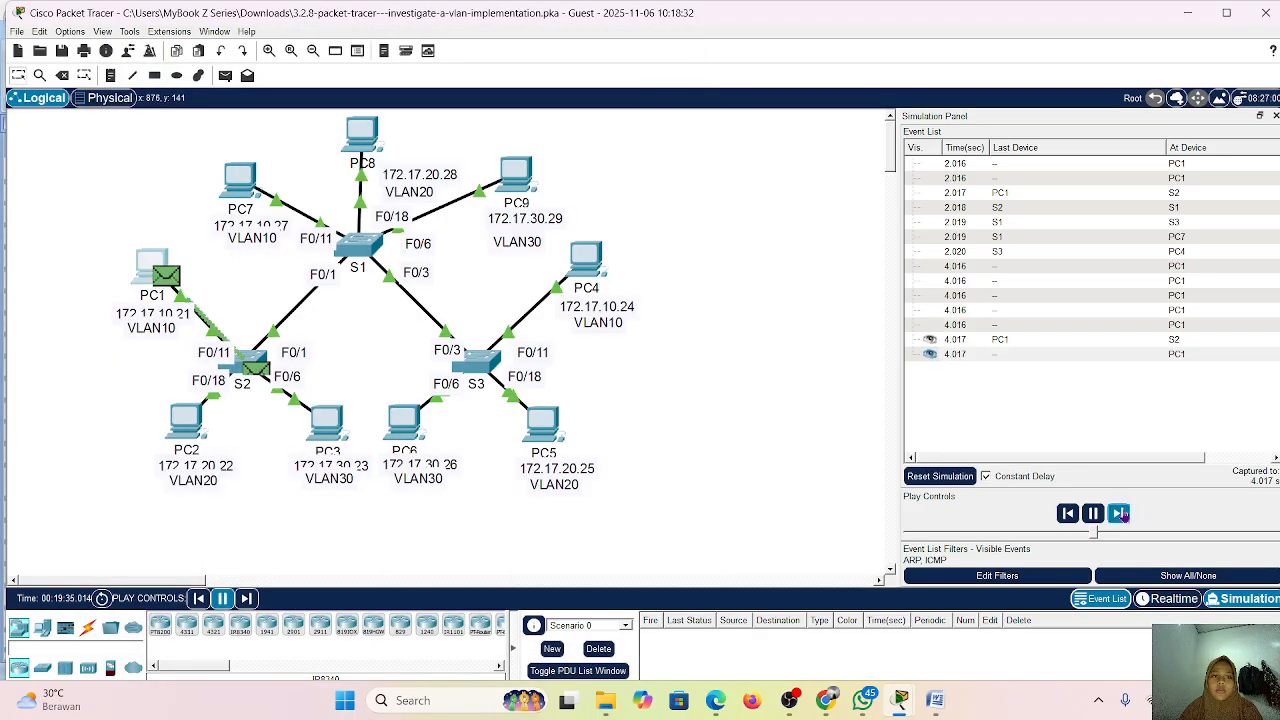
{"action": "left_click", "coordinate": [1120, 513]}
{"action": "left_click", "coordinate": [1122, 514]}
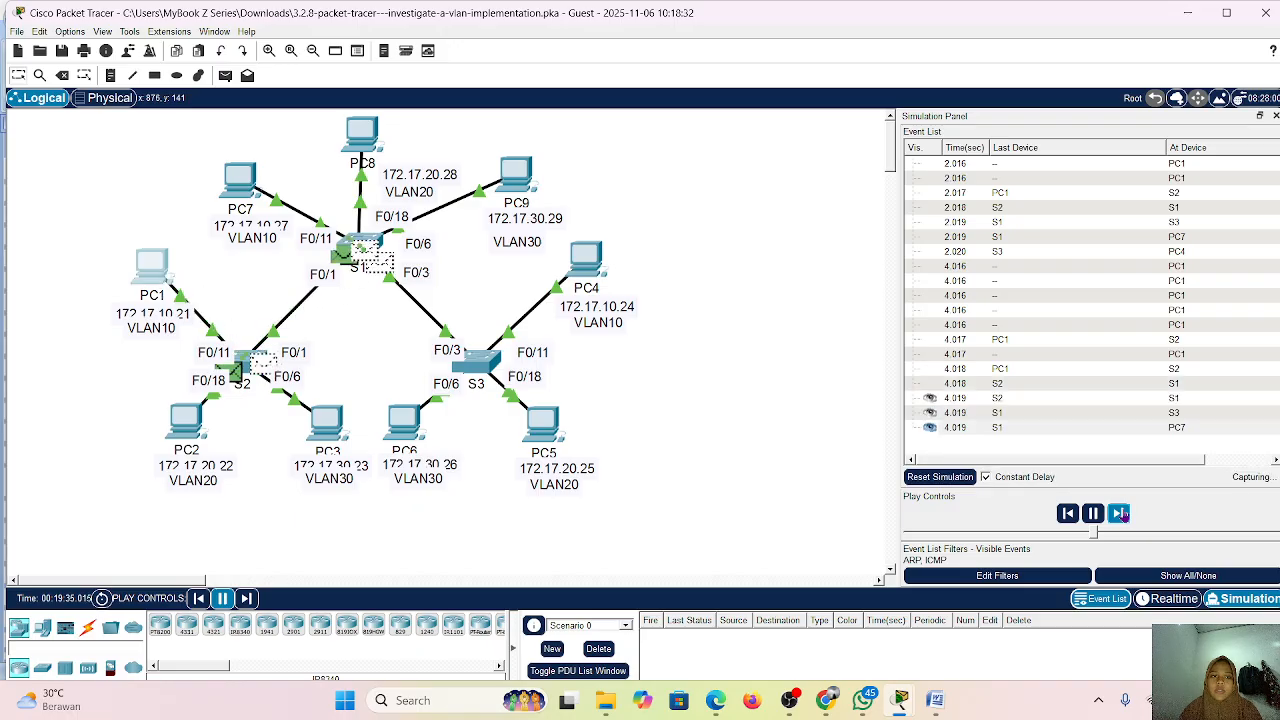
{"action": "left_click", "coordinate": [1122, 513]}
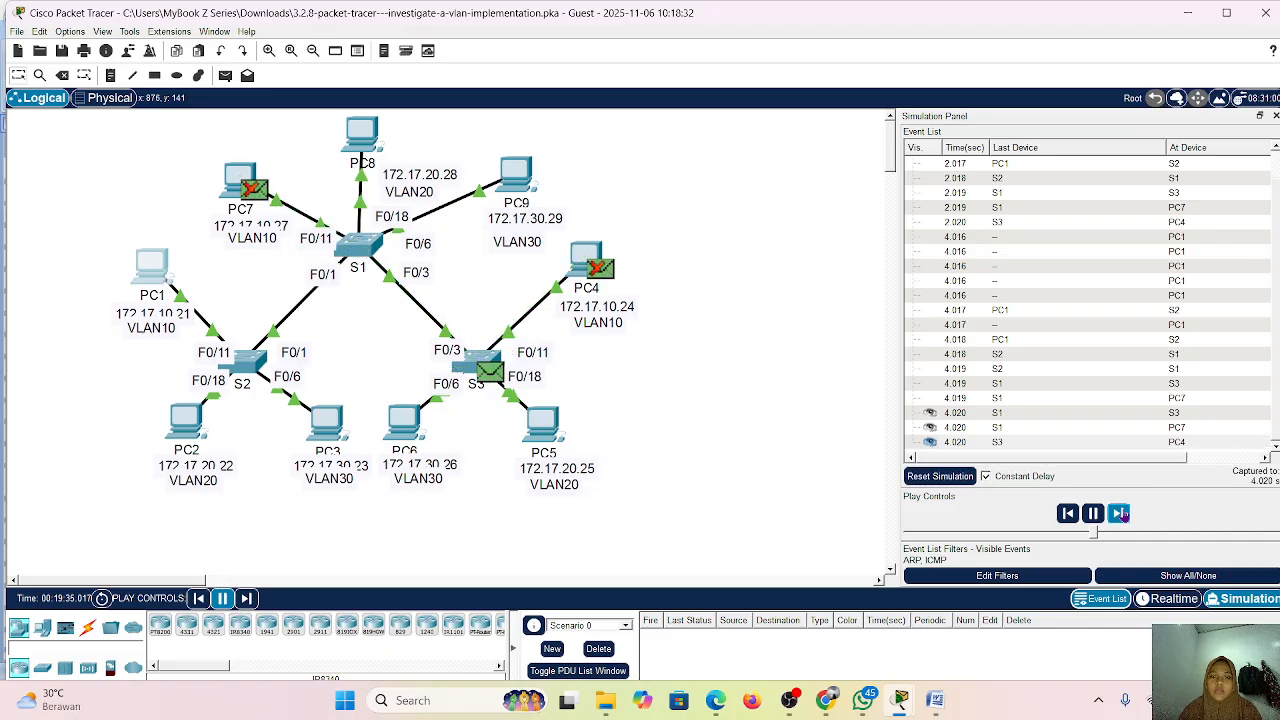
{"action": "left_click", "coordinate": [1122, 514]}
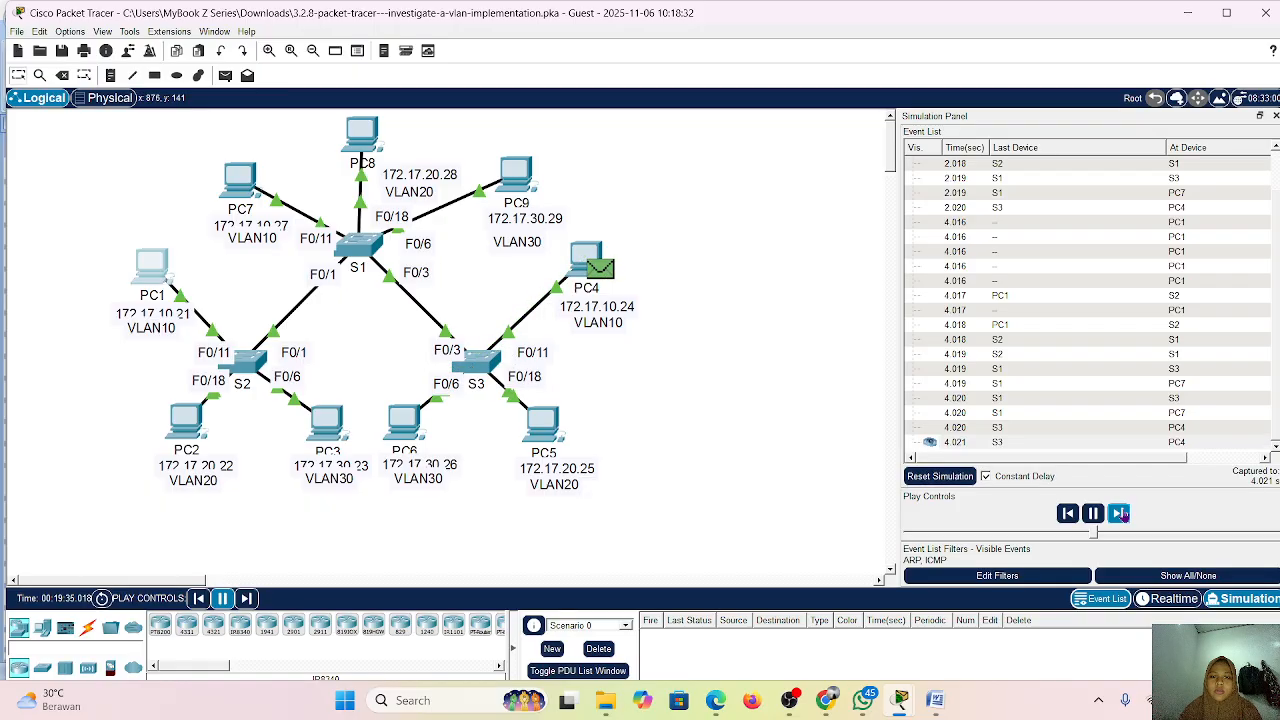
{"action": "left_click", "coordinate": [1122, 514]}
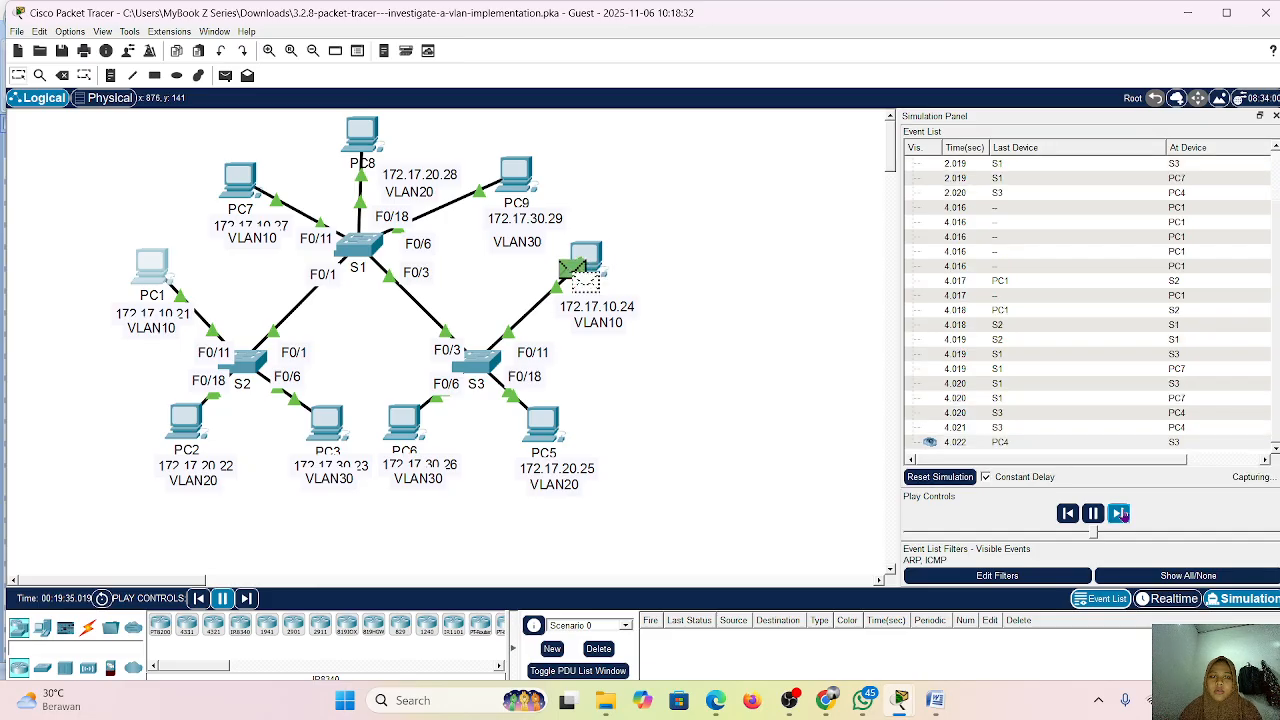
{"action": "left_click", "coordinate": [1122, 514]}
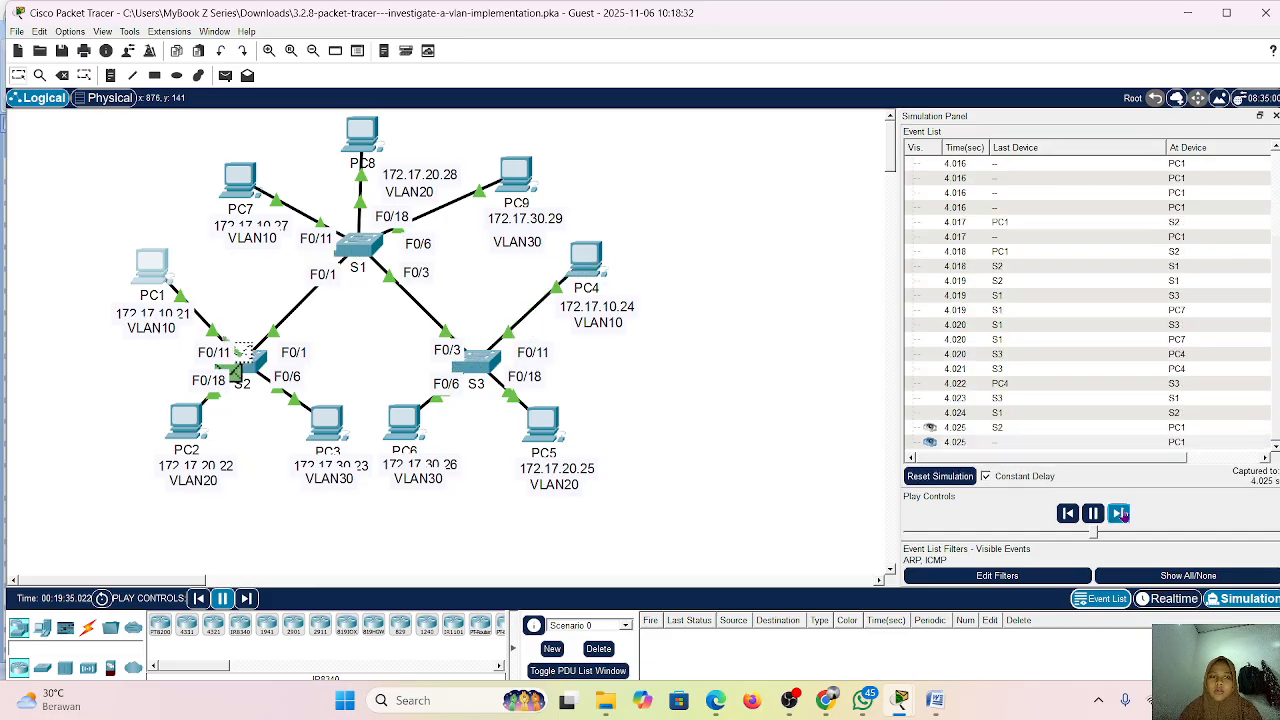
- Continue the simulation event by event to follow the ICMP packets between PC1 and PC4 across the three switches
{"action": "left_click", "coordinate": [1122, 514]}
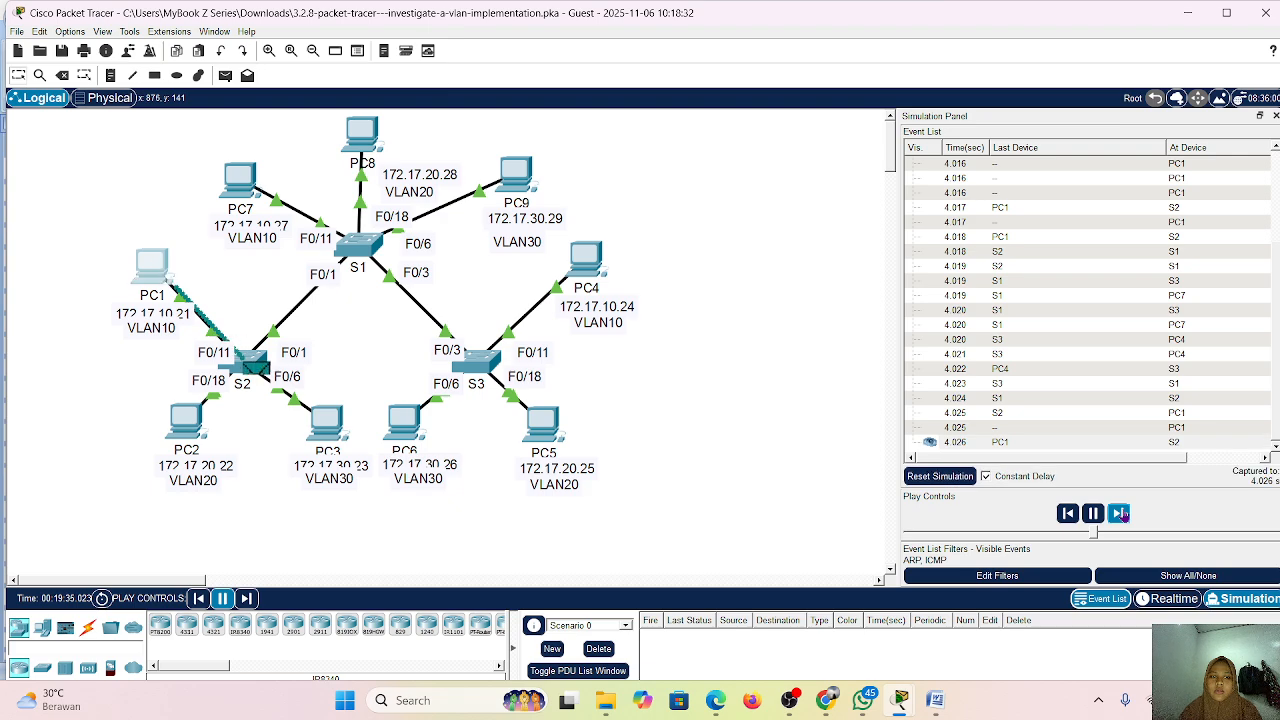
{"action": "left_click", "coordinate": [1122, 514]}
{"action": "left_click", "coordinate": [1122, 514]}
{"action": "left_click", "coordinate": [1122, 514]}
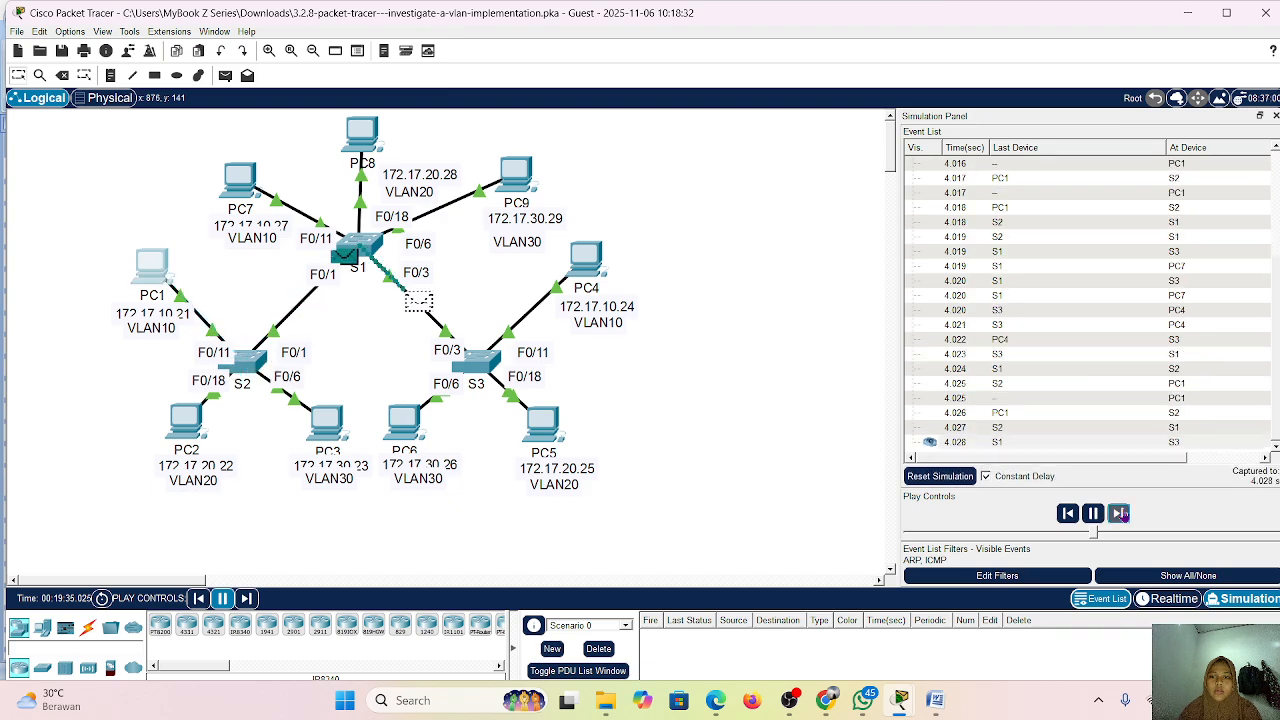
{"action": "left_click", "coordinate": [1122, 514]}
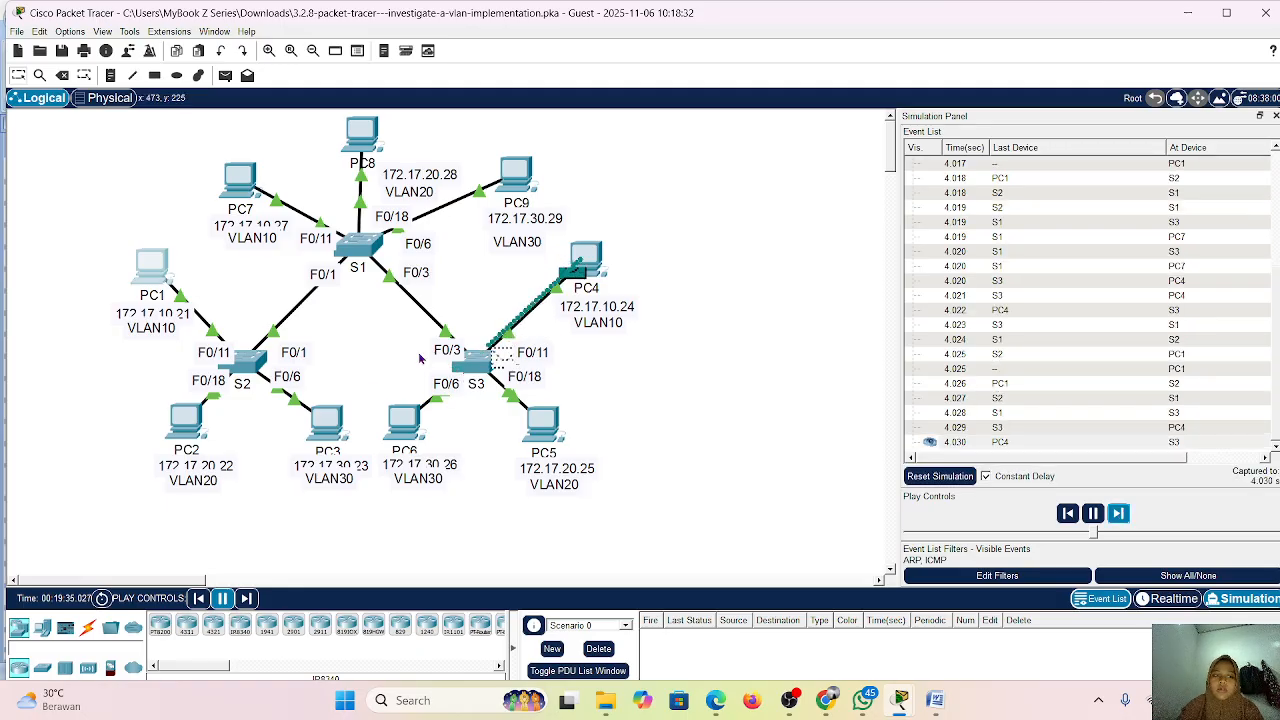
{"action": "left_click", "coordinate": [151, 265]}
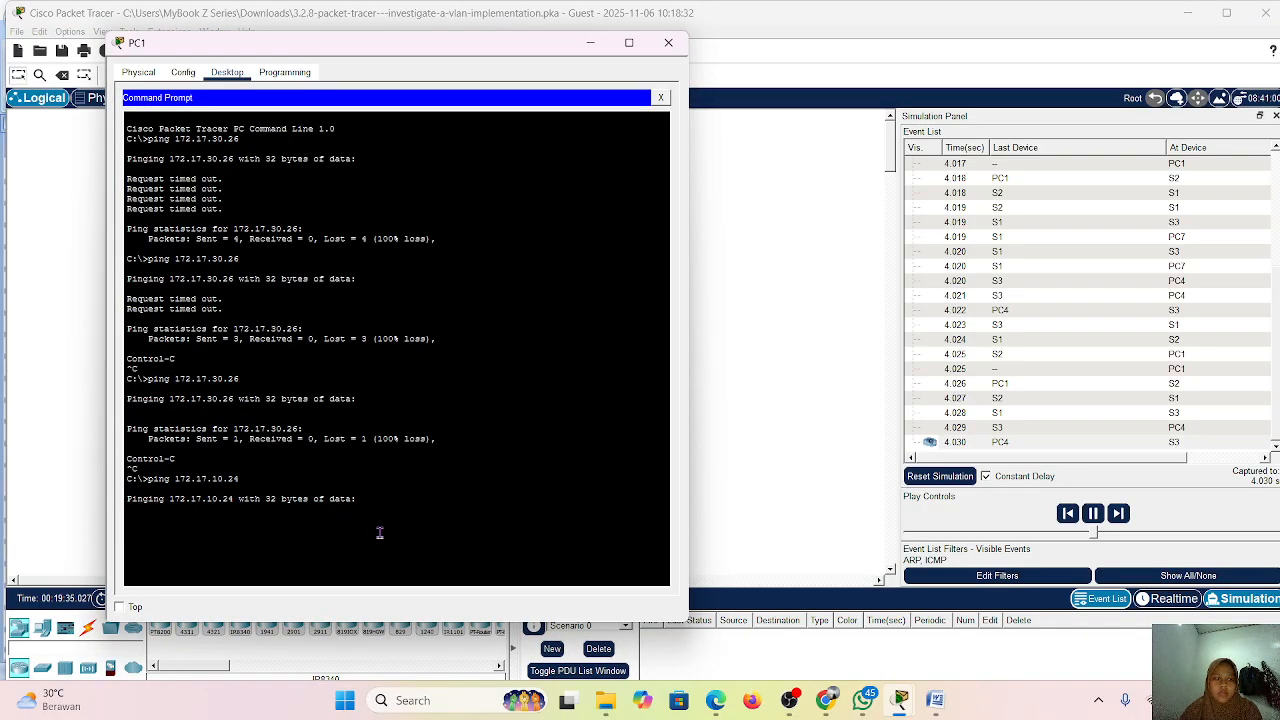
{"action": "left_click", "coordinate": [772, 483]}
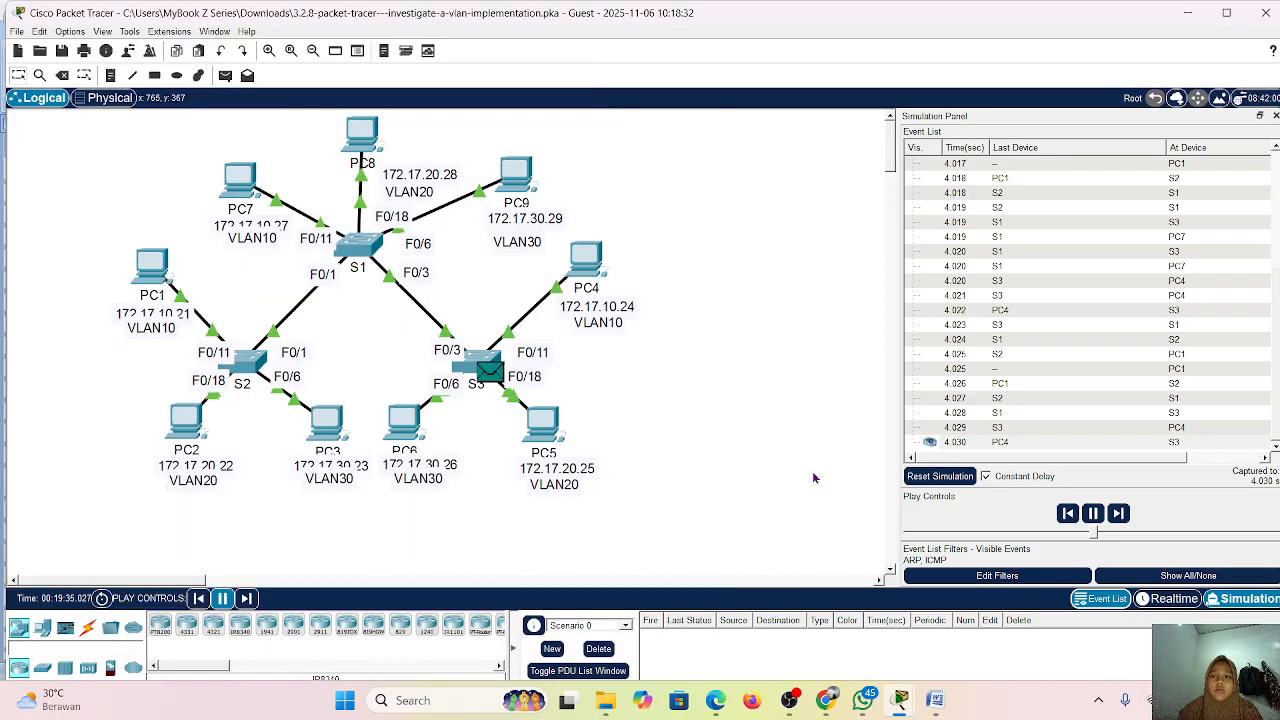
{"action": "left_click", "coordinate": [1117, 514]}
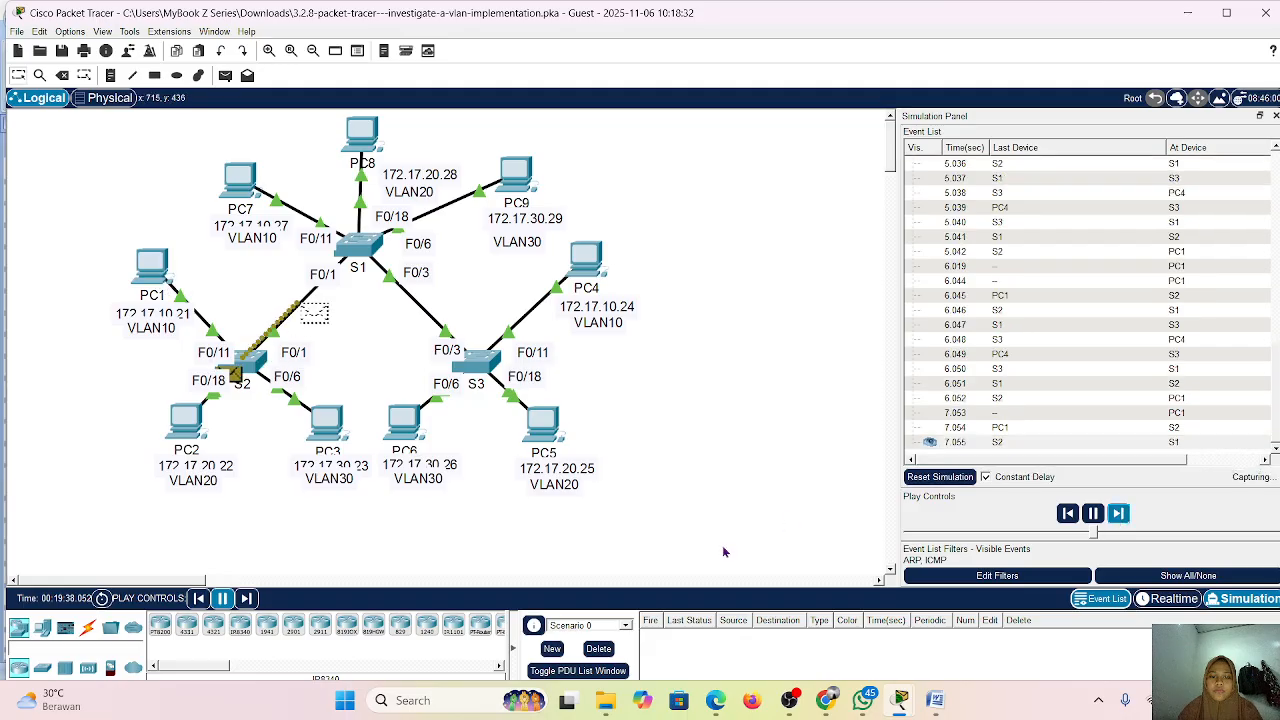
- Check the ping replies from 172.17.10.24 in PC1's Command Prompt and close its window
{"action": "mouse_move", "coordinate": [893, 706]}
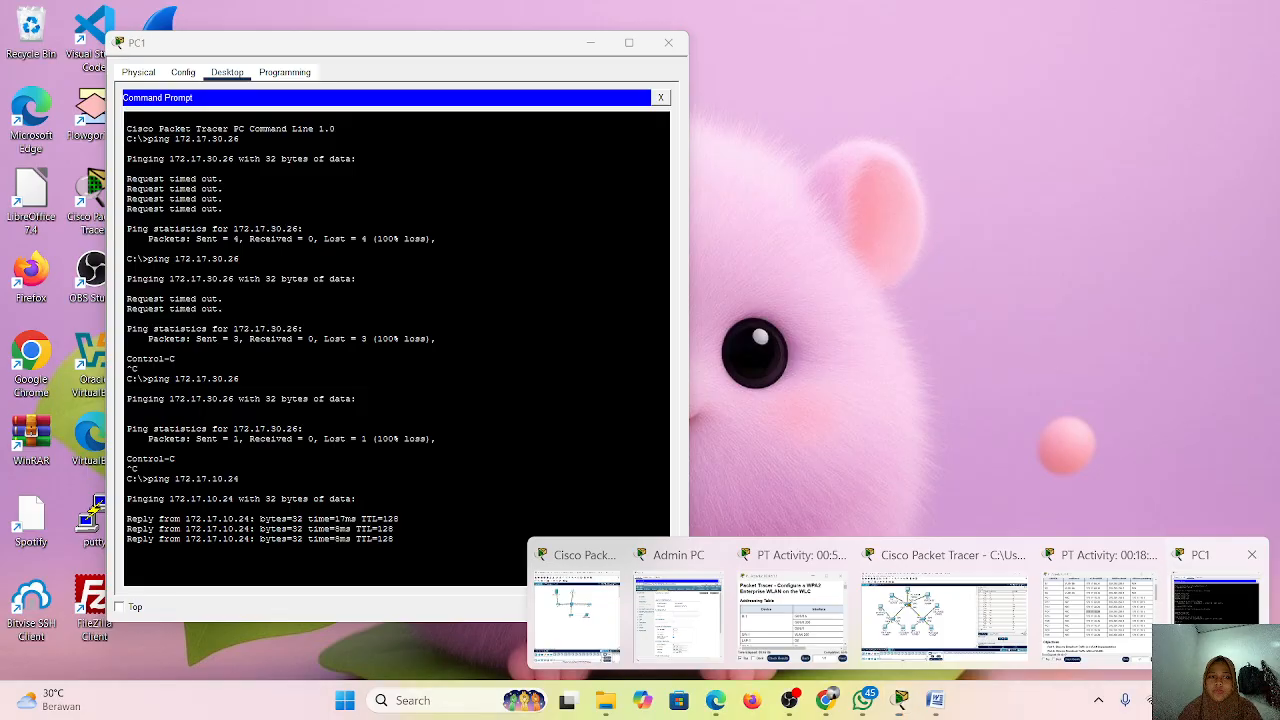
{"action": "left_click", "coordinate": [1213, 632]}
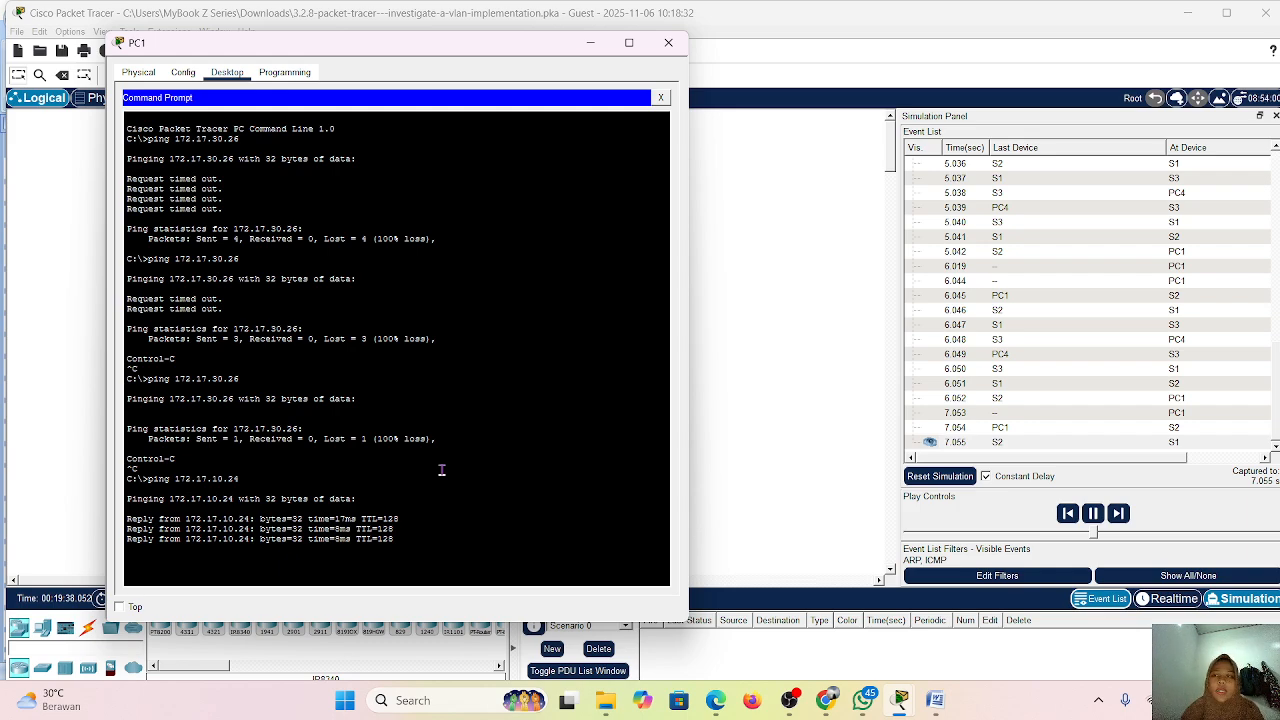
{"action": "left_click", "coordinate": [668, 42]}
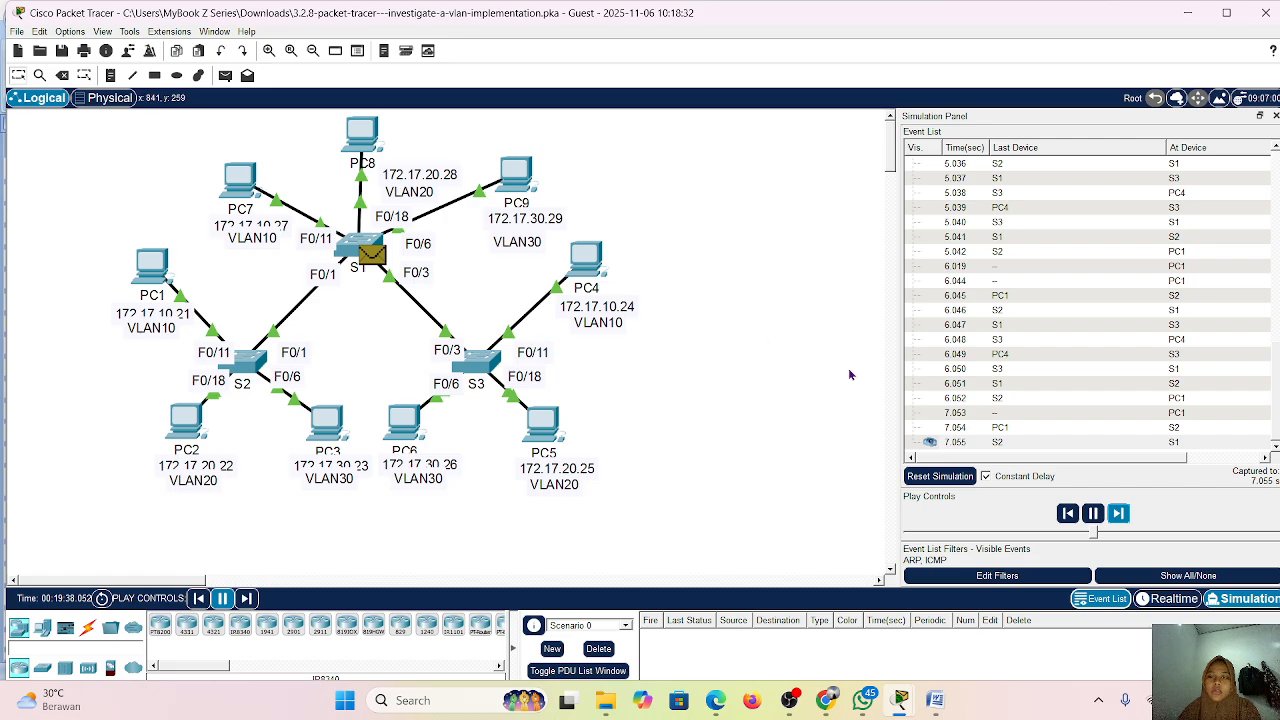
- Read the Part 1, Step 2 question on why S1 also forwards the packet to PC7, comparing it with the topology
{"action": "mouse_move", "coordinate": [903, 702]}
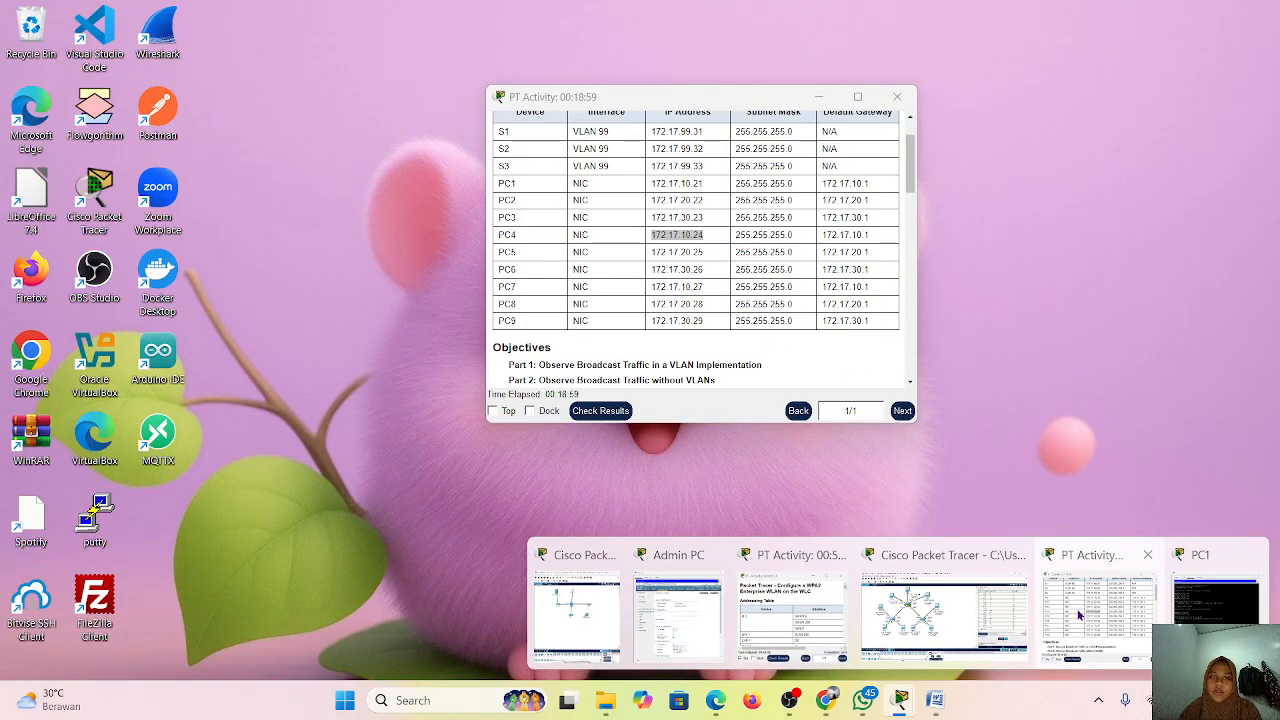
{"action": "left_click", "coordinate": [1079, 615]}
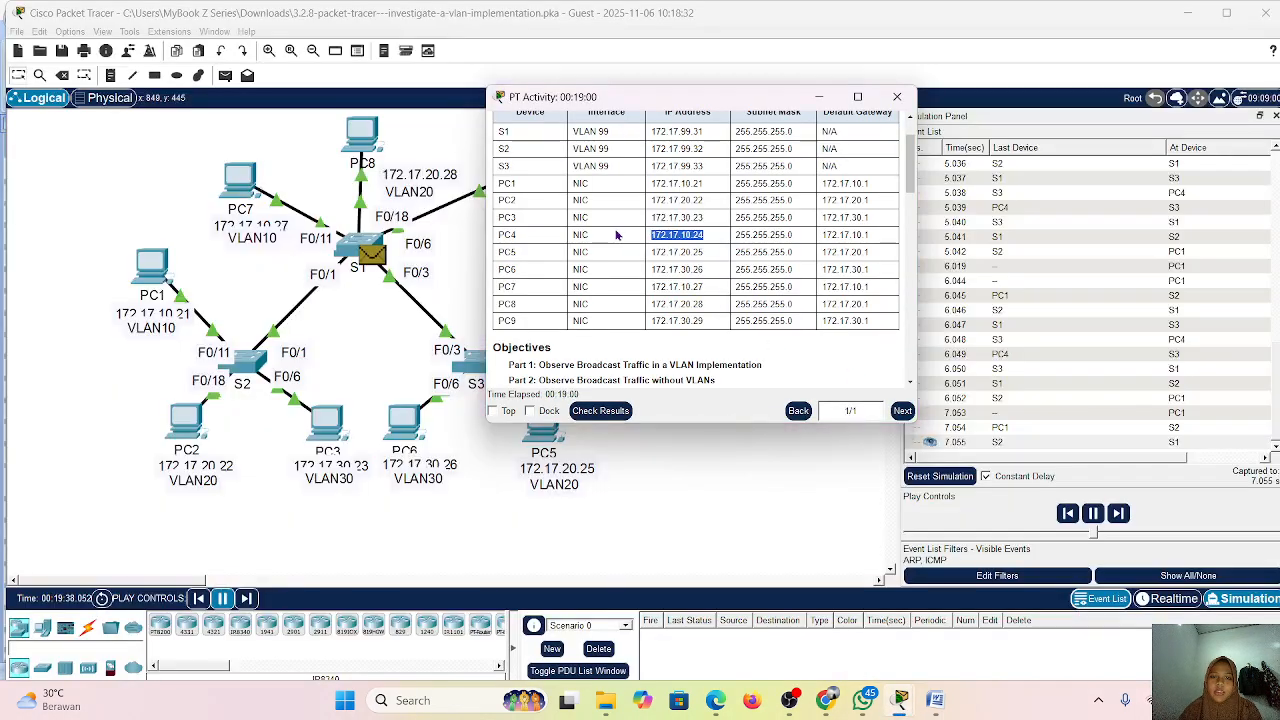
{"action": "scroll", "coordinate": [618, 233], "scroll_direction": "down", "scroll_amount": 10}
{"action": "scroll", "coordinate": [618, 233], "scroll_direction": "down", "scroll_amount": 2}
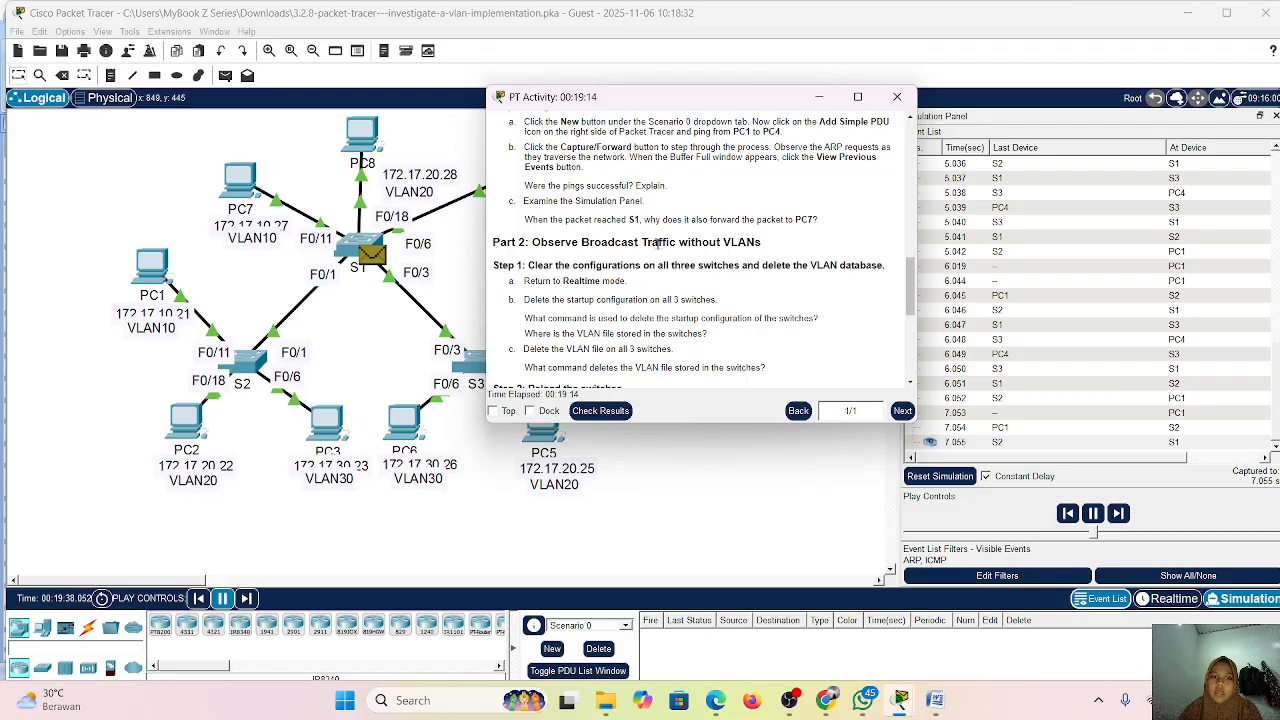
{"action": "left_click_drag", "start_coordinate": [524, 227], "coordinate": [640, 222]}
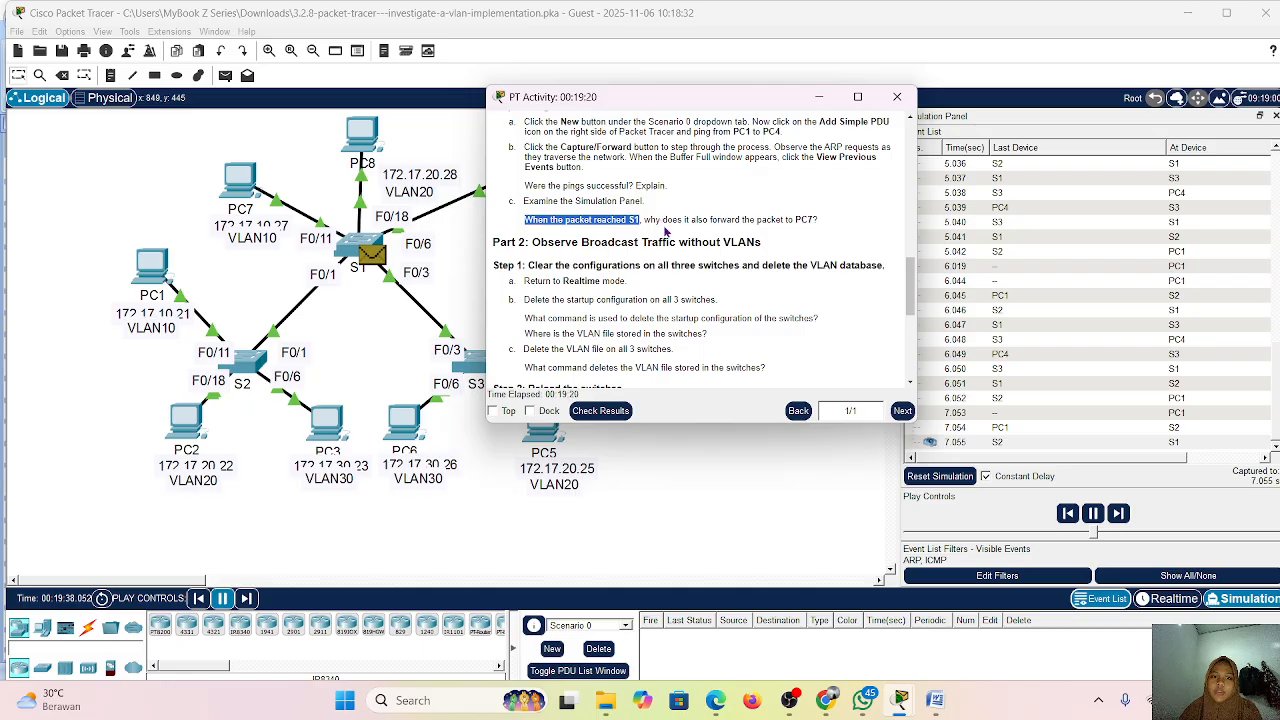
{"action": "left_click_drag", "start_coordinate": [656, 217], "coordinate": [828, 221]}
{"action": "left_click", "coordinate": [822, 228]}
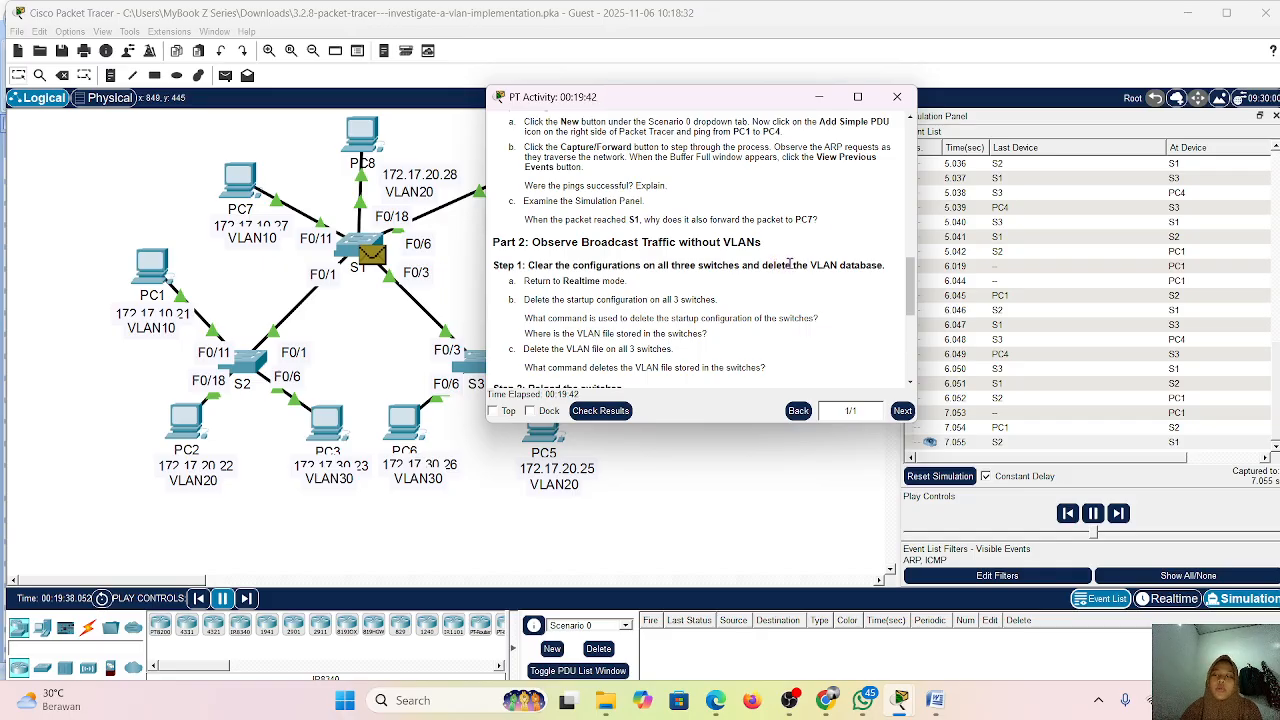
{"action": "left_click", "coordinate": [816, 97]}
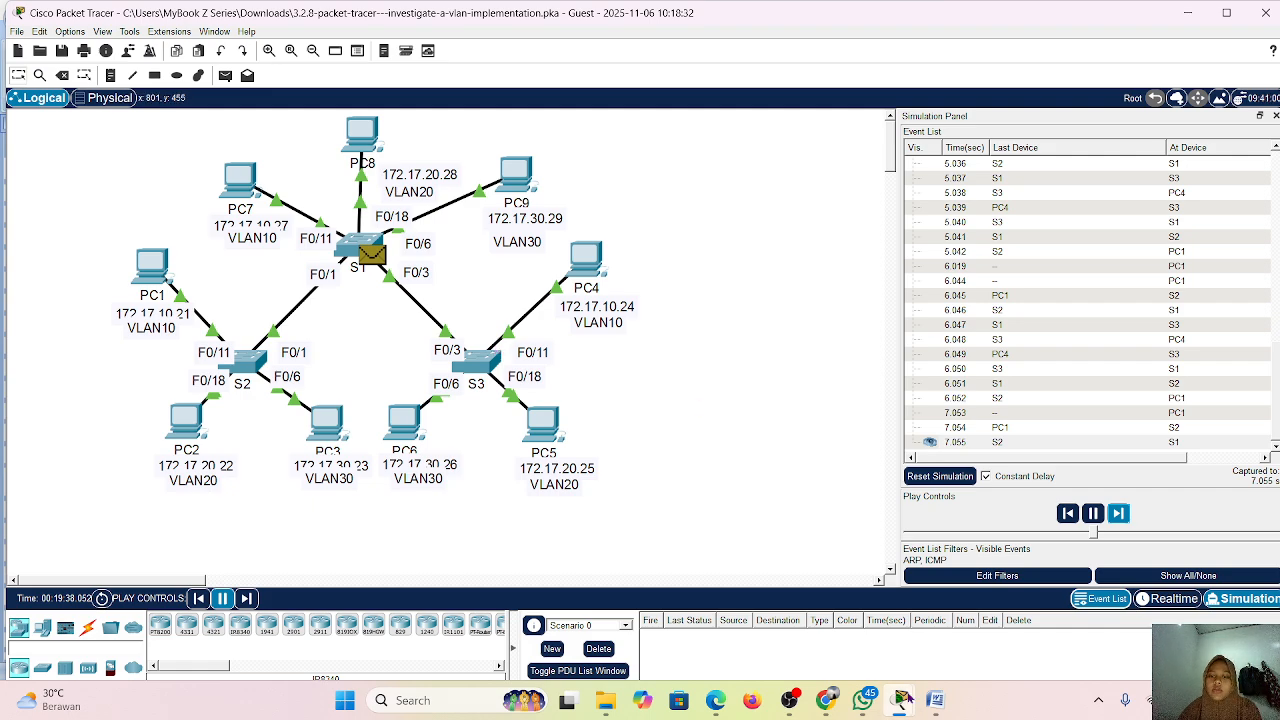
- Read the Part 2 instructions on clearing and reloading the switches and resending traffic, through to the Reflection Questions
{"action": "mouse_move", "coordinate": [900, 700]}
{"action": "left_click", "coordinate": [1010, 622]}
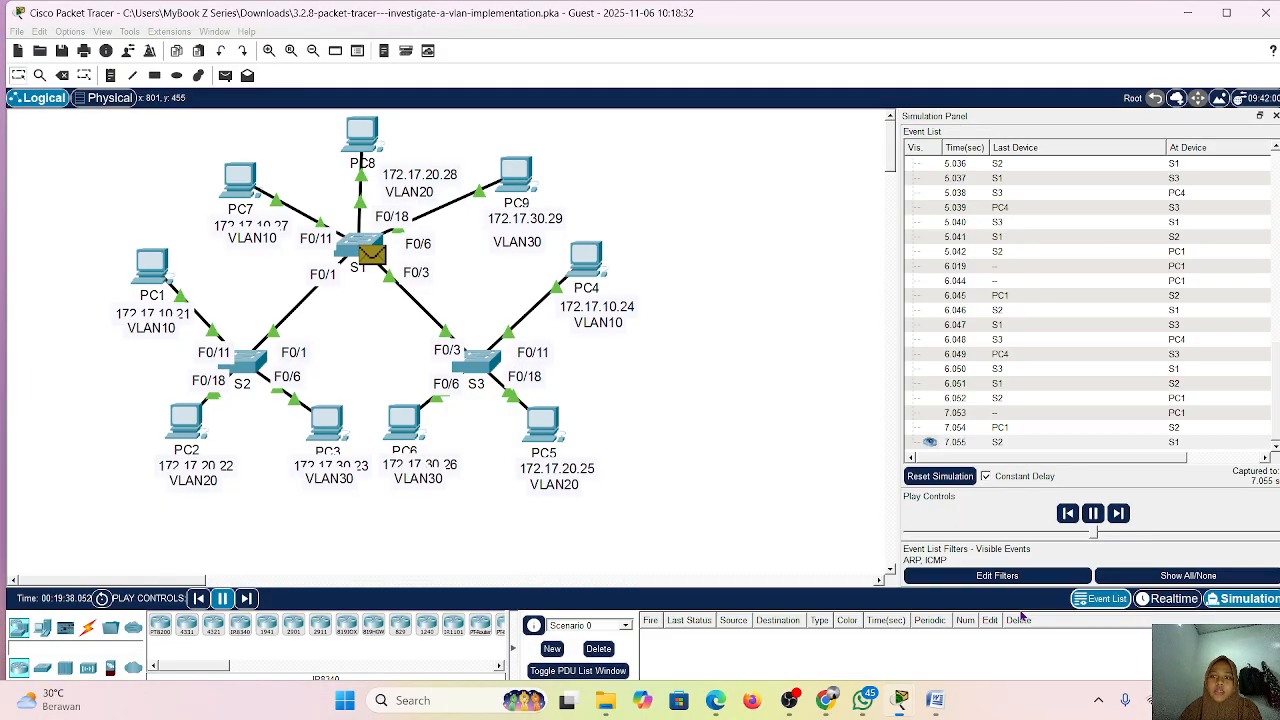
{"action": "mouse_move", "coordinate": [905, 702]}
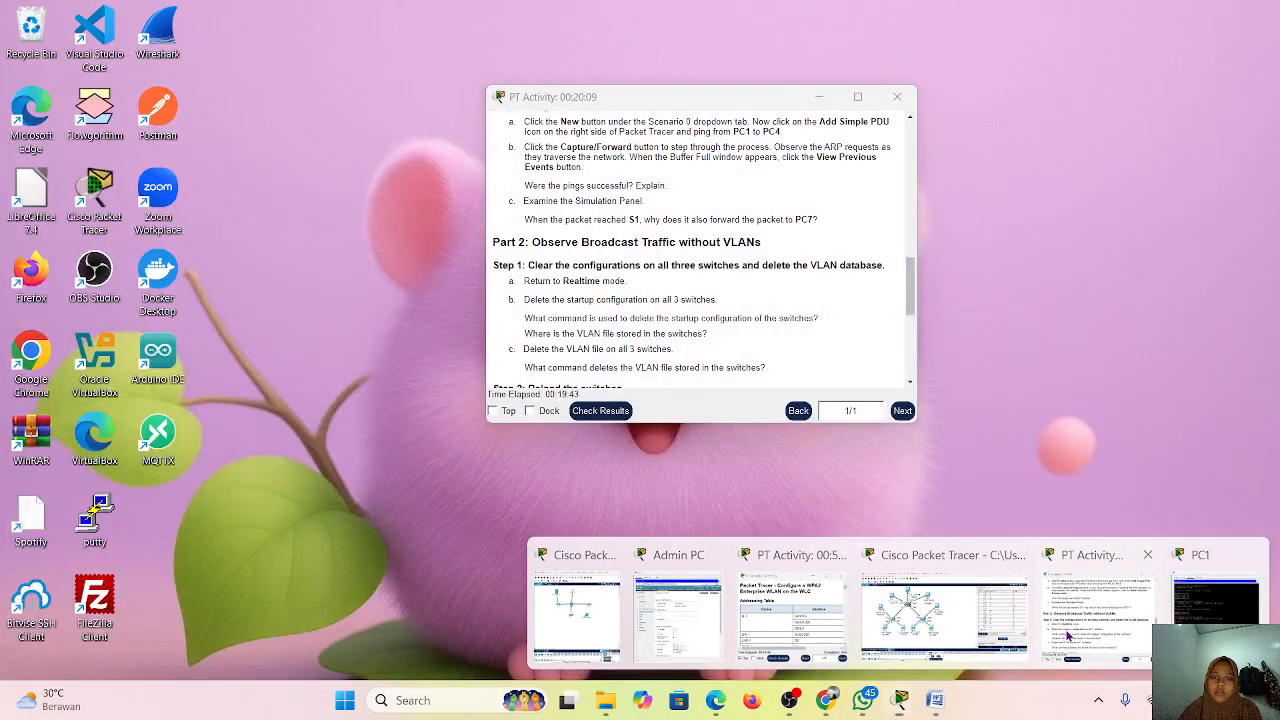
{"action": "left_click", "coordinate": [1057, 638]}
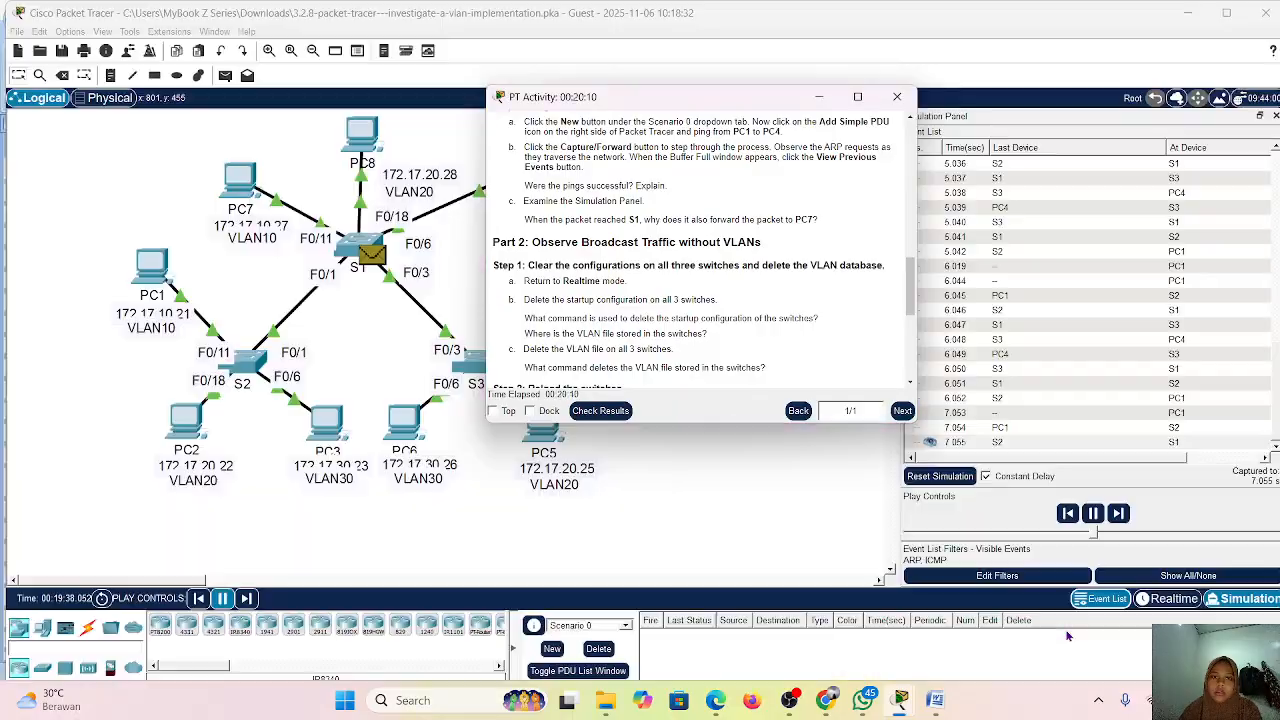
{"action": "scroll", "coordinate": [676, 322], "scroll_direction": "down", "scroll_amount": 1}
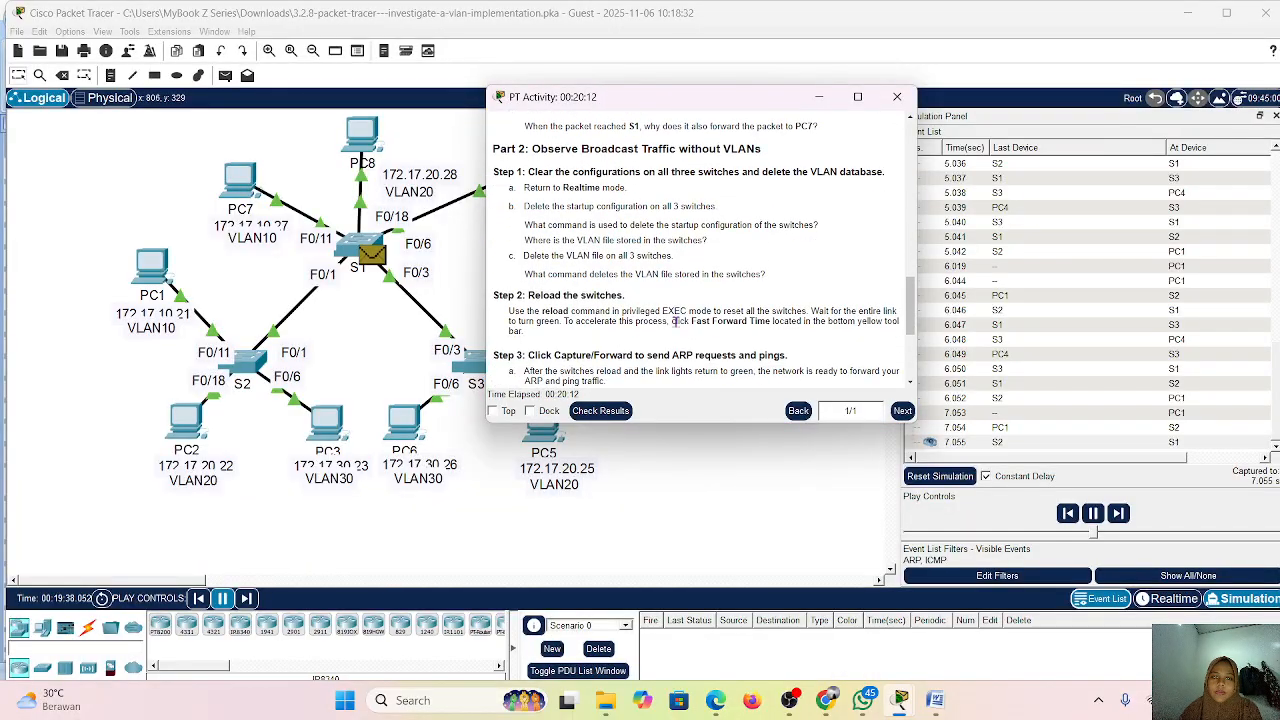
{"action": "scroll", "coordinate": [675, 321], "scroll_direction": "down", "scroll_amount": 1}
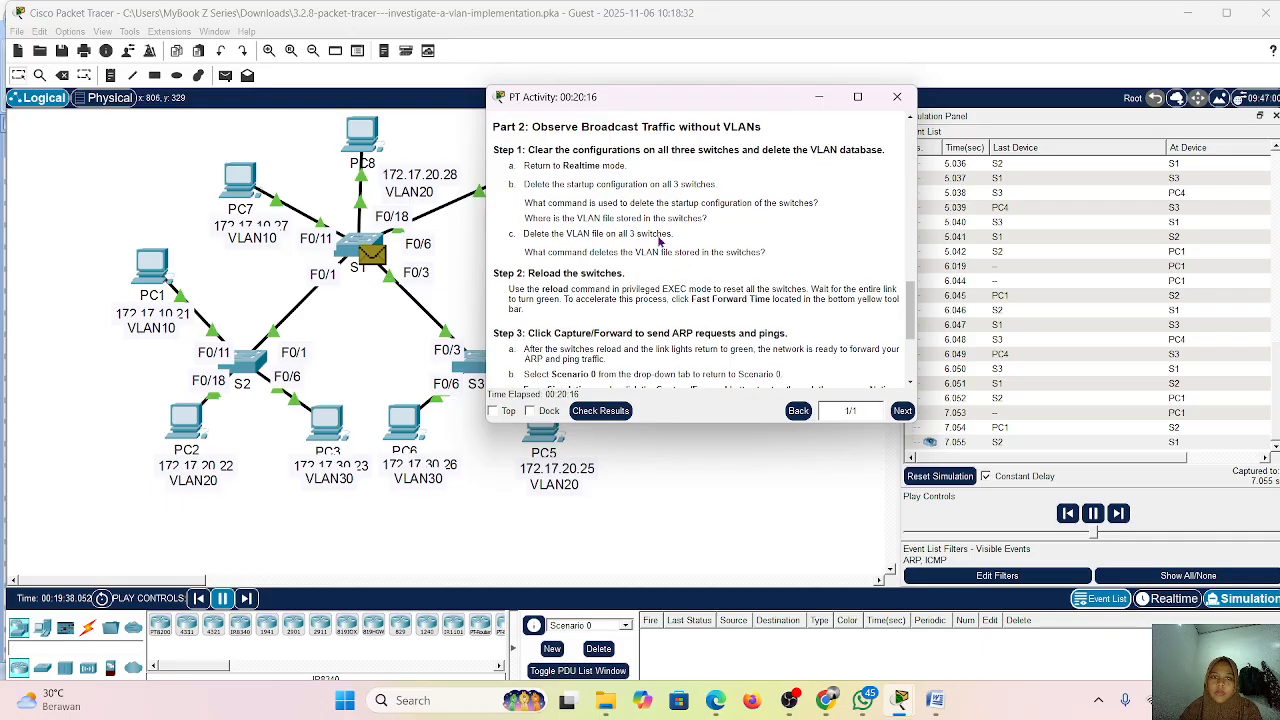
{"action": "left_click_drag", "start_coordinate": [532, 127], "coordinate": [782, 131]}
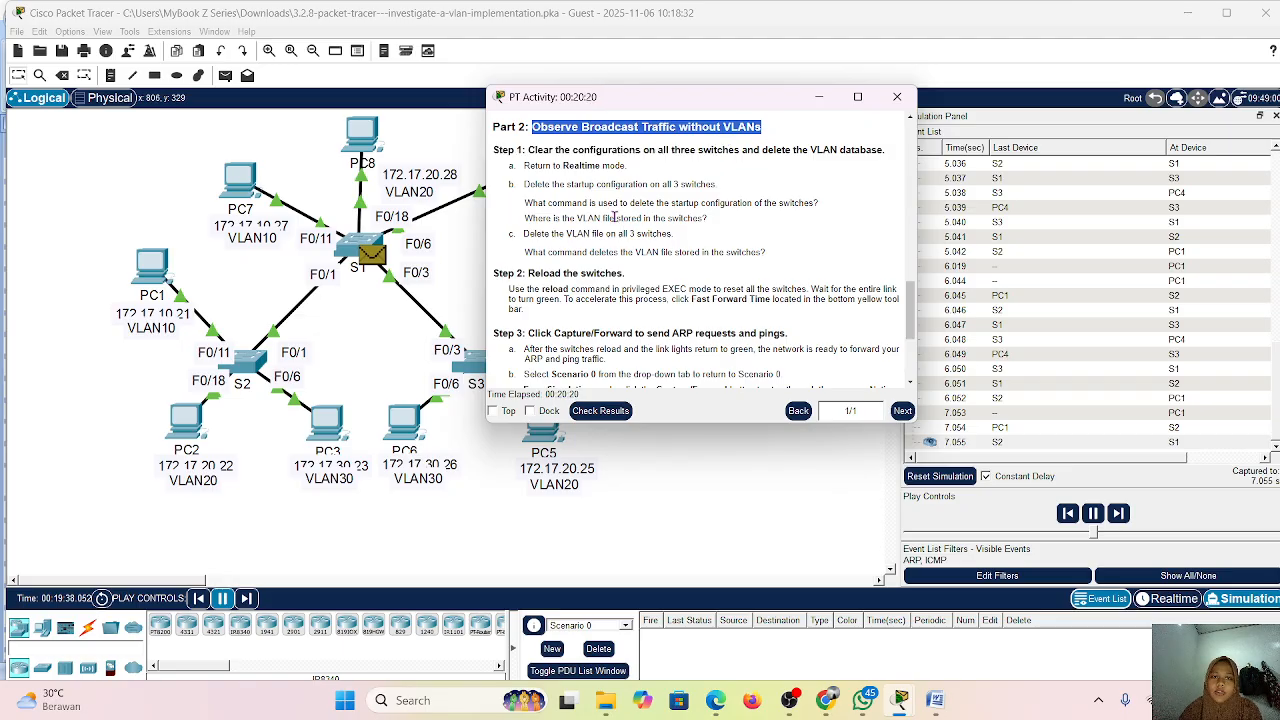
{"action": "scroll", "coordinate": [660, 176], "scroll_direction": "down", "scroll_amount": 1}
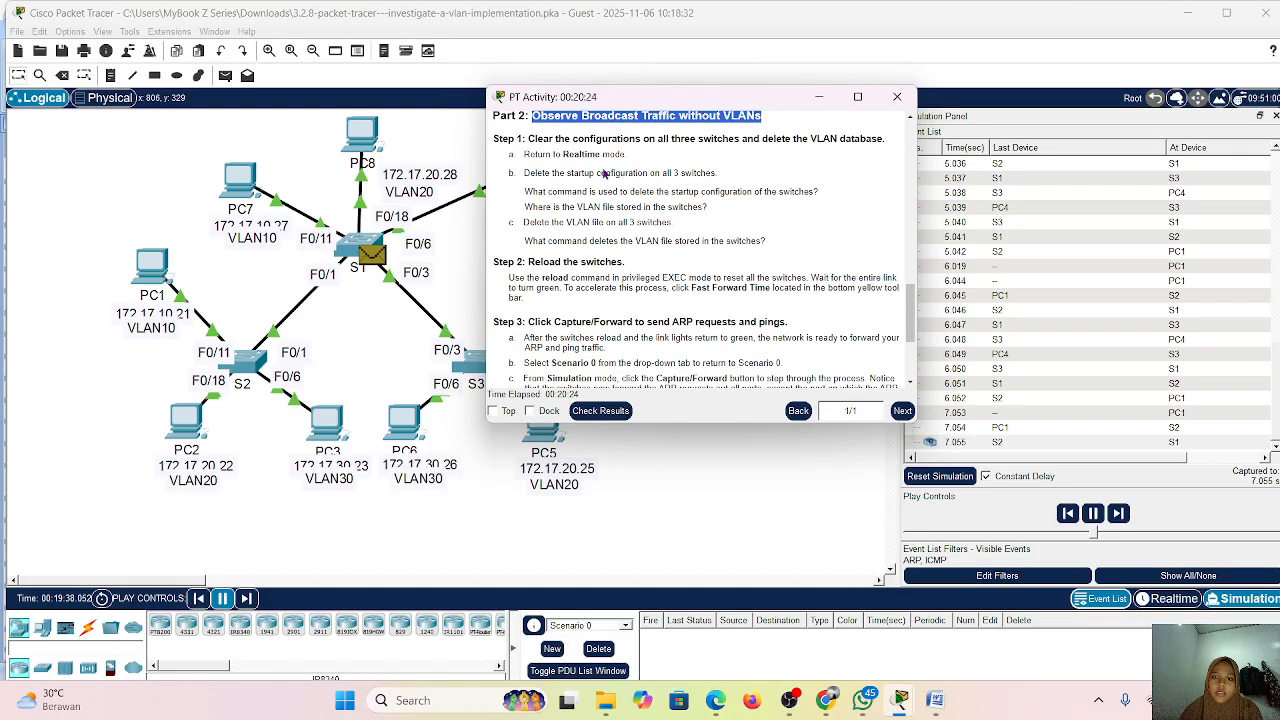
{"action": "scroll", "coordinate": [608, 171], "scroll_direction": "down", "scroll_amount": 1}
{"action": "scroll", "coordinate": [630, 201], "scroll_direction": "down", "scroll_amount": 3}
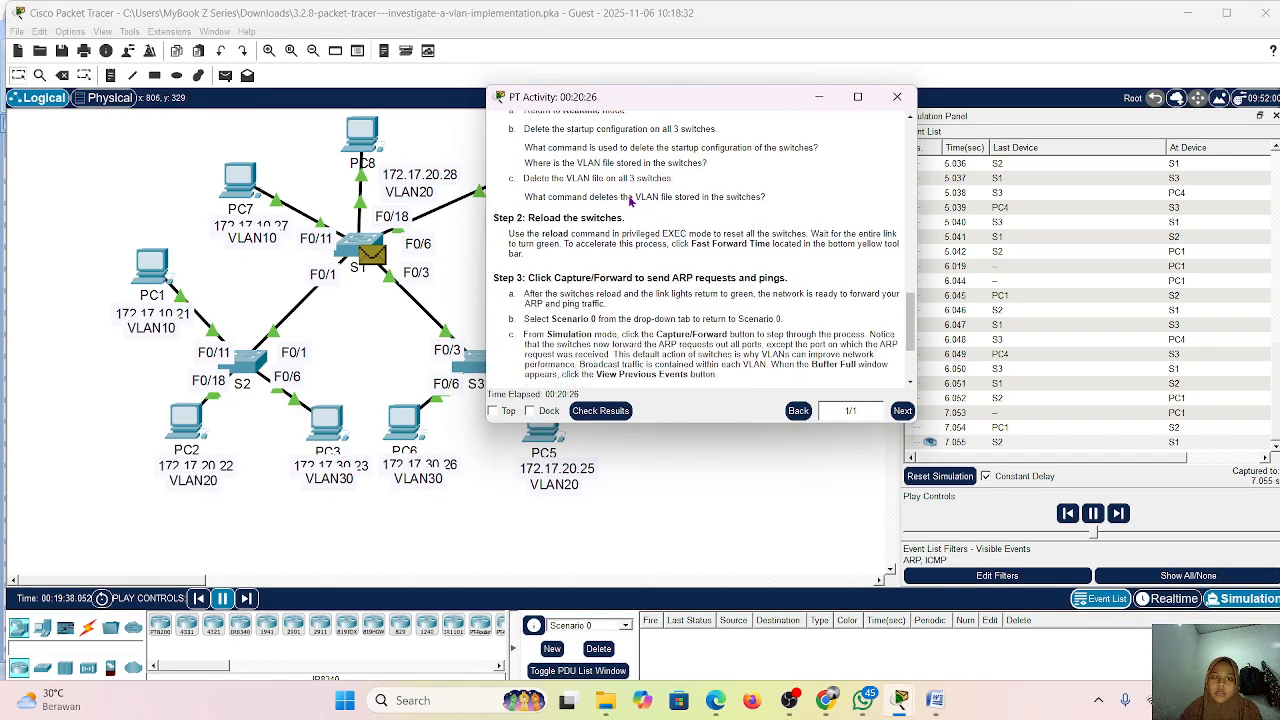
{"action": "scroll", "coordinate": [630, 201], "scroll_direction": "down", "scroll_amount": 2}
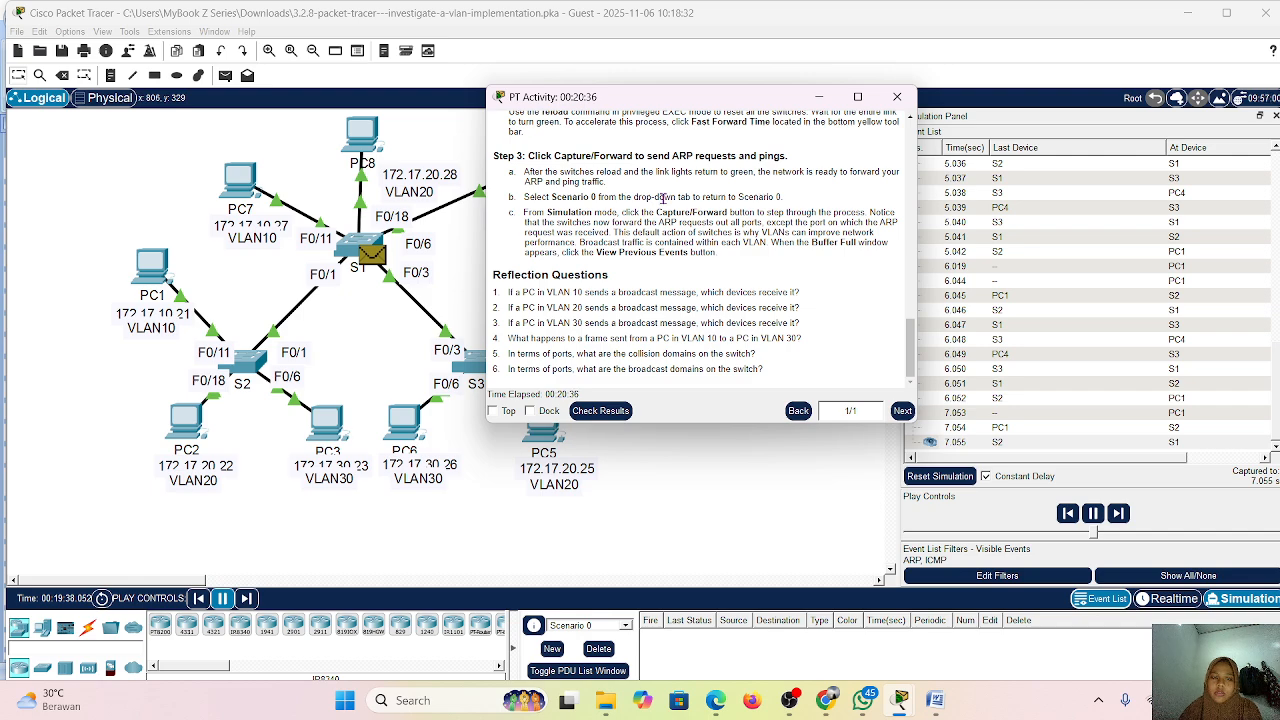
- Minimize the activity instructions and return the simulation to Realtime mode
{"action": "scroll", "coordinate": [665, 198], "scroll_direction": "up", "scroll_amount": 3}
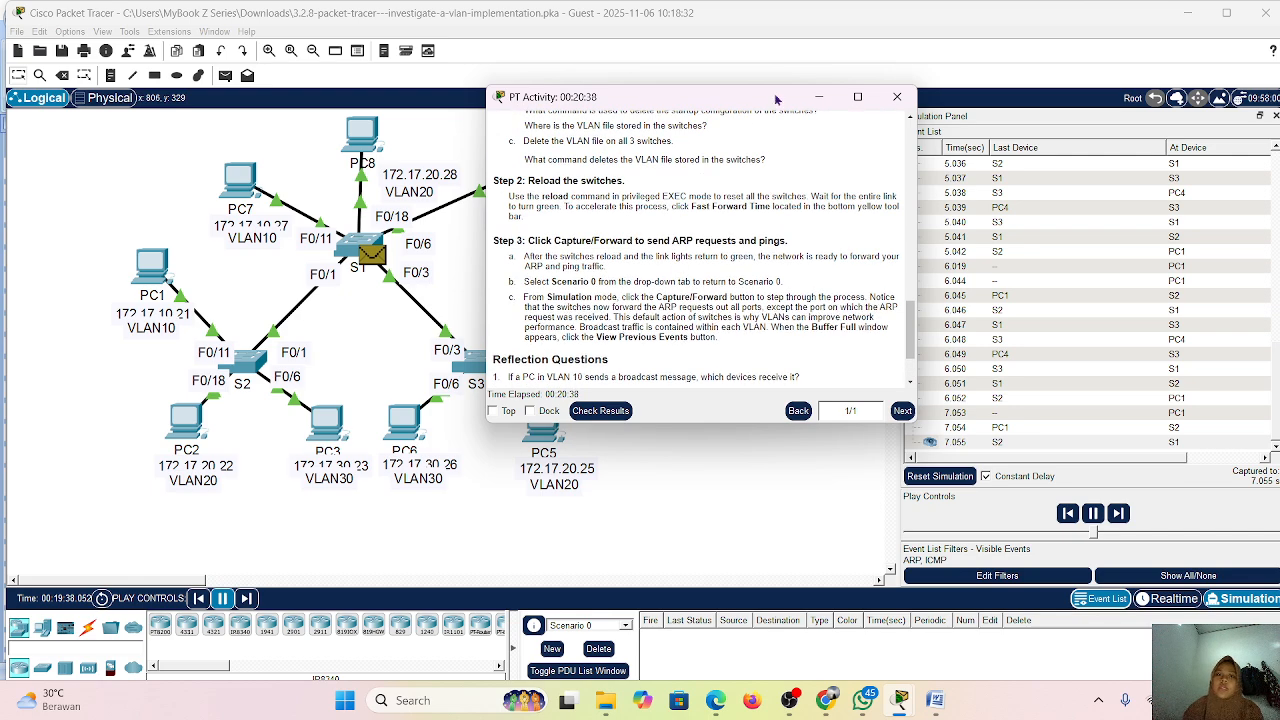
{"action": "left_click", "coordinate": [818, 97]}
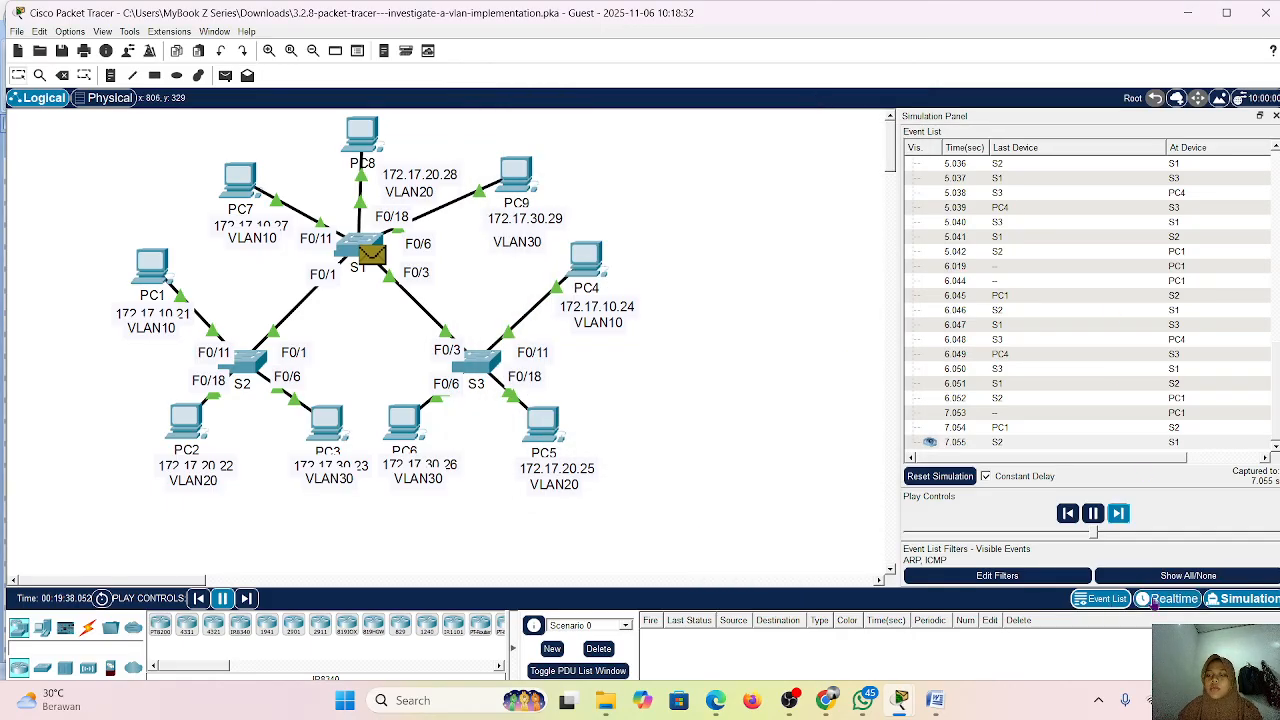
{"action": "left_click", "coordinate": [1172, 598]}
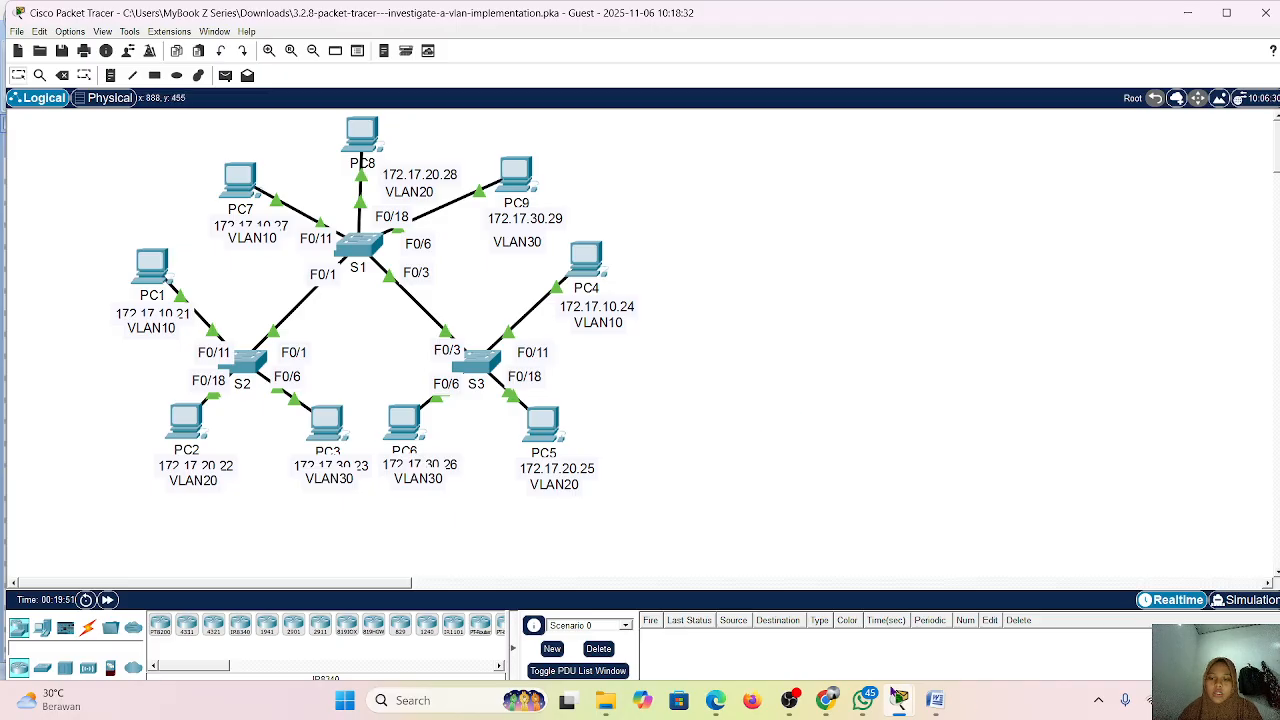
- Review the Part 2, Step 1 instructions on clearing the switch configurations and deleting the VLAN database
{"action": "mouse_move", "coordinate": [900, 700]}
{"action": "left_click", "coordinate": [1120, 636]}
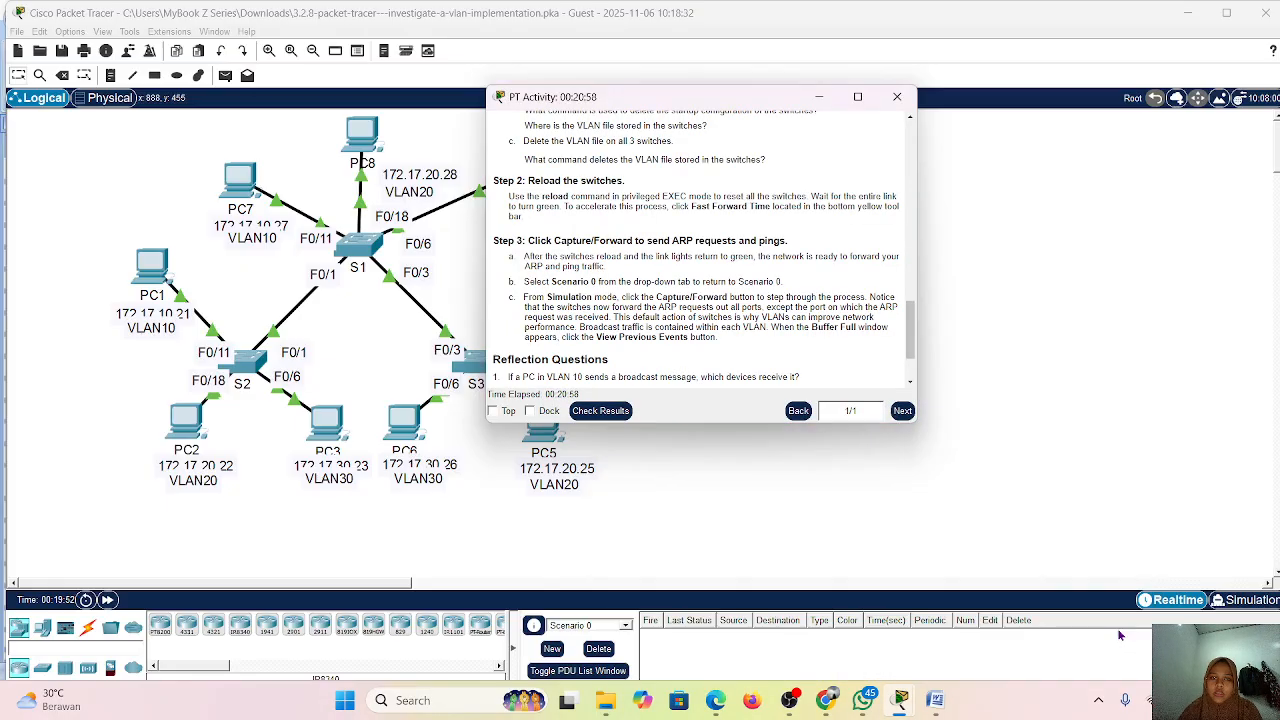
{"action": "scroll", "coordinate": [730, 345], "scroll_direction": "down", "scroll_amount": 3}
{"action": "scroll", "coordinate": [730, 345], "scroll_direction": "up", "scroll_amount": 2}
{"action": "scroll", "coordinate": [730, 345], "scroll_direction": "up", "scroll_amount": 3}
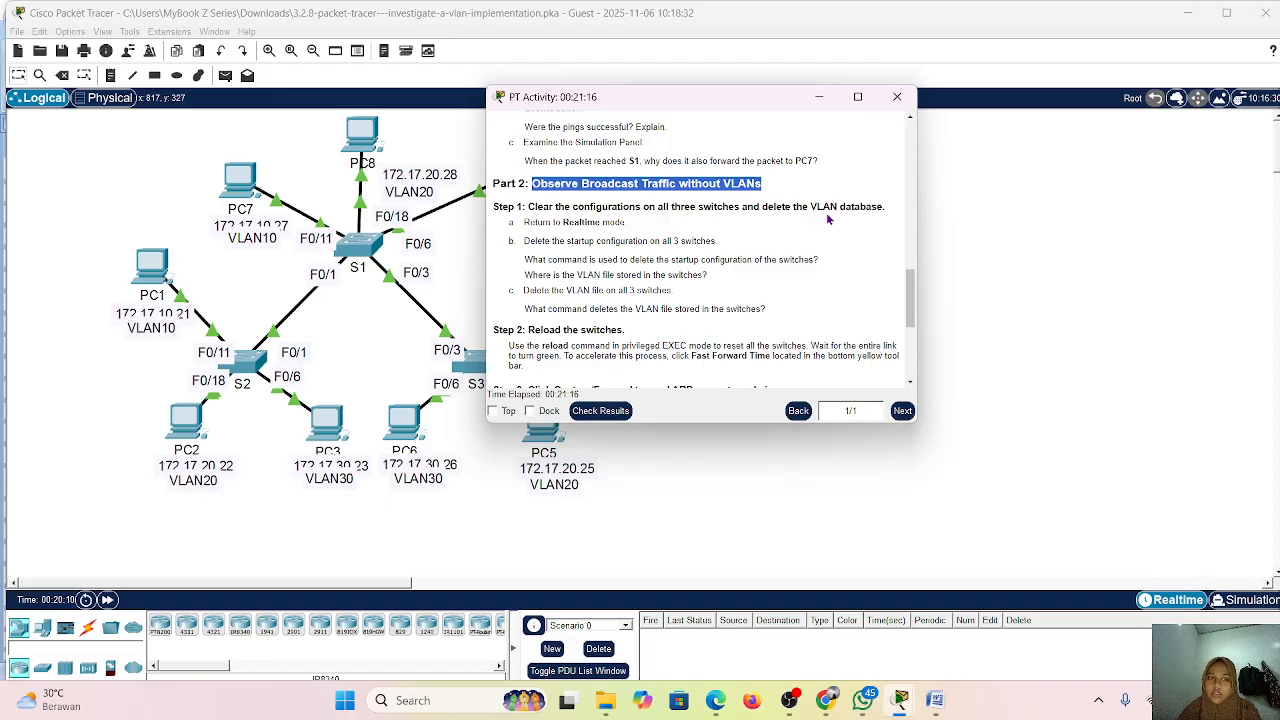
{"action": "left_click", "coordinate": [933, 254]}
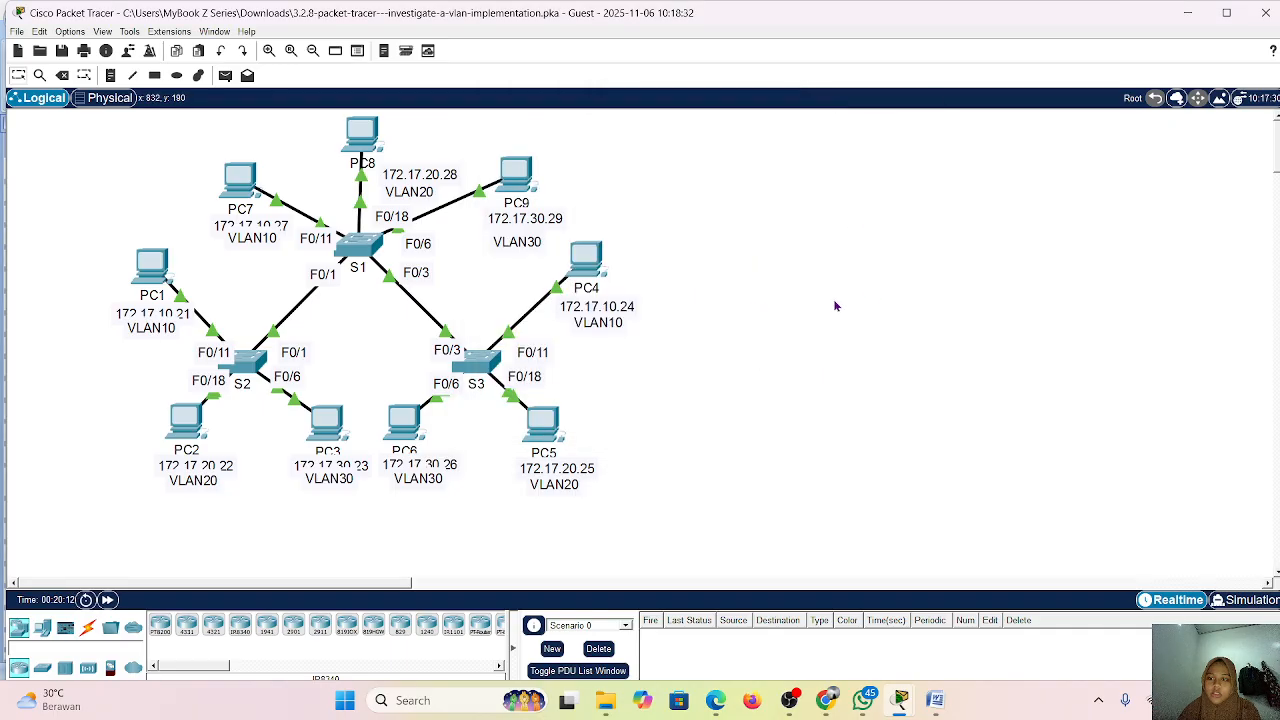
- Open the command line of switch S1 and enter privileged EXEC mode with ena
{"action": "scroll", "coordinate": [828, 302], "scroll_direction": "up", "scroll_amount": 3}
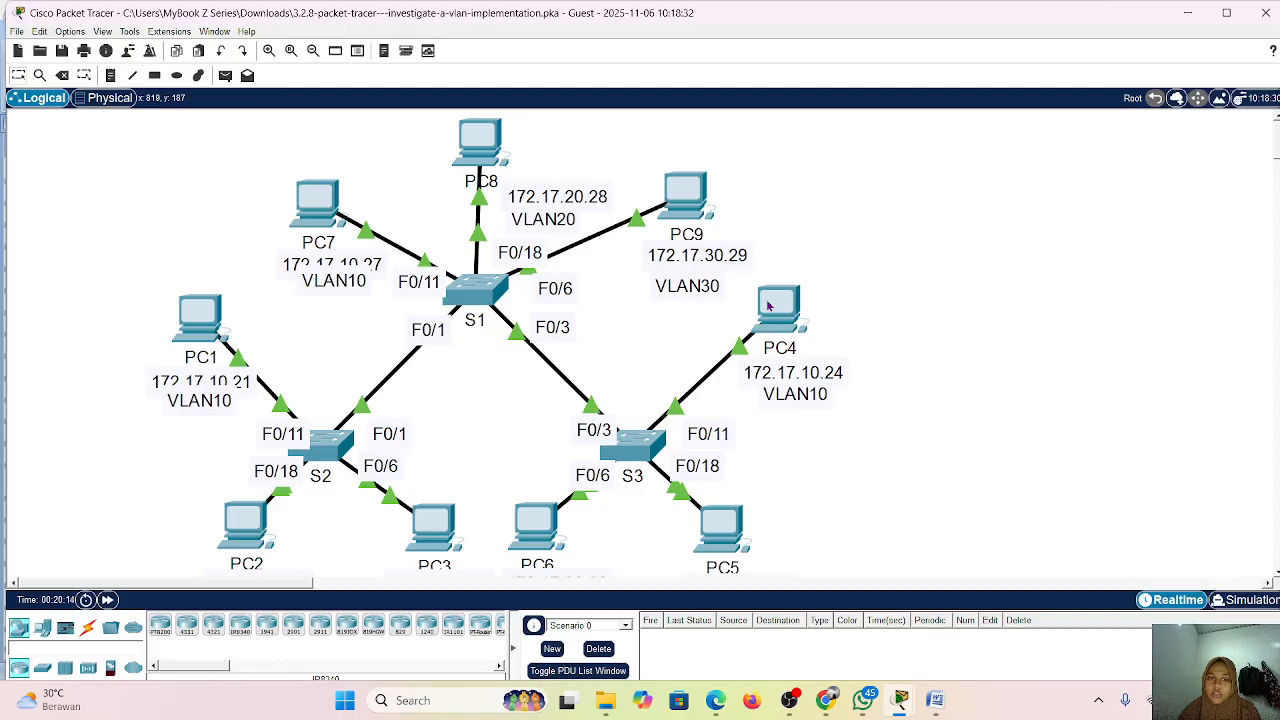
{"action": "left_click", "coordinate": [467, 292]}
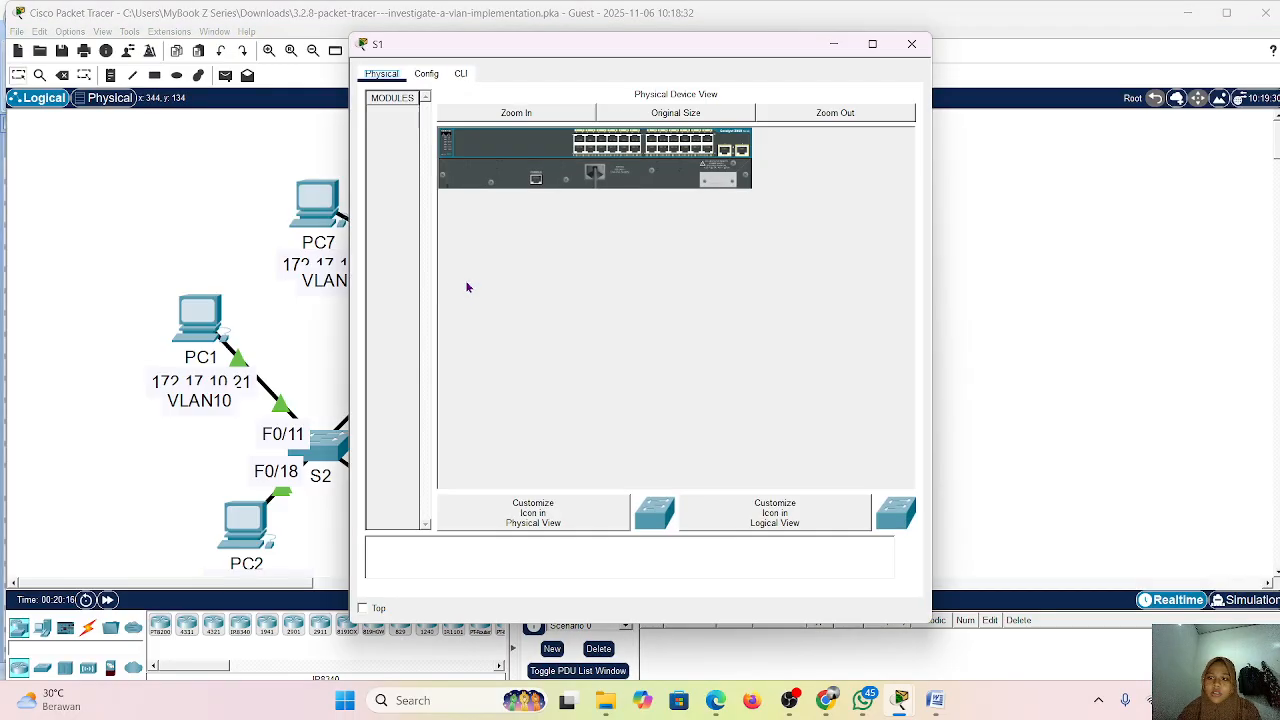
{"action": "left_click", "coordinate": [462, 74]}
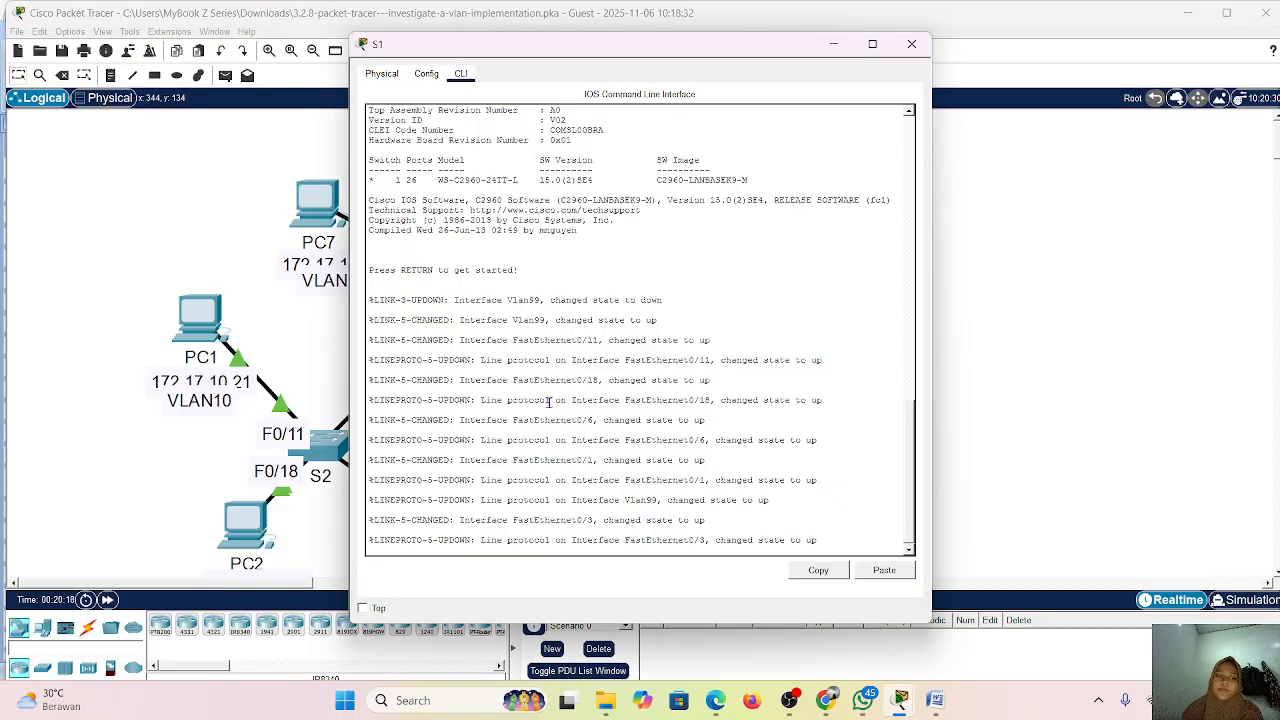
{"action": "key", "text": "Return"}
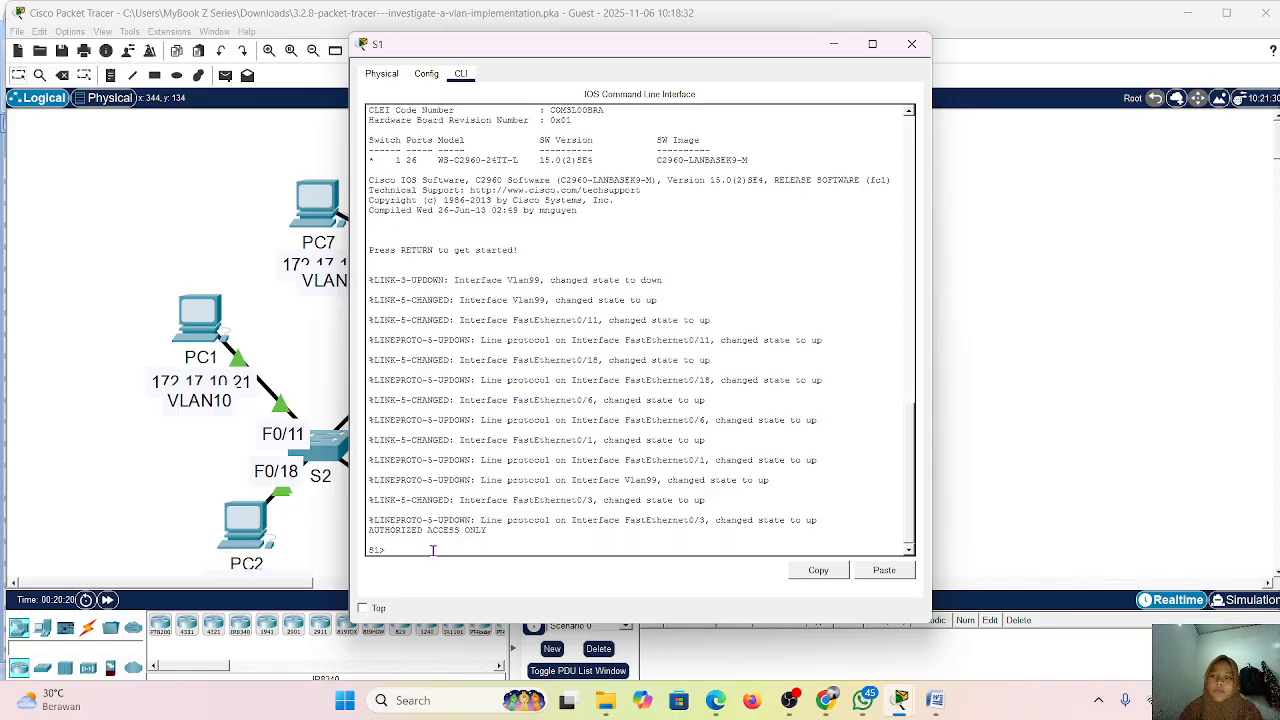
{"action": "key", "text": "Return"}
{"action": "key", "text": "Return"}
{"action": "key", "text": "Return"}
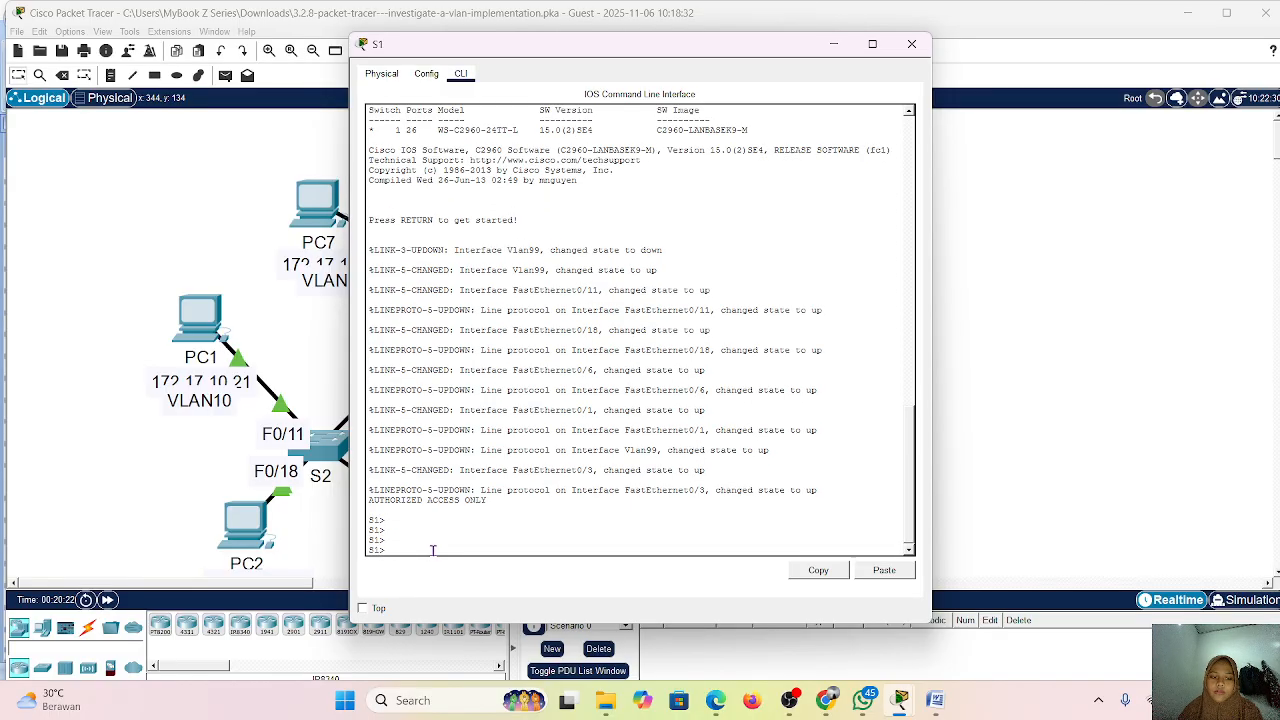
{"action": "type", "text": "ena"}
{"action": "key", "text": "Return"}
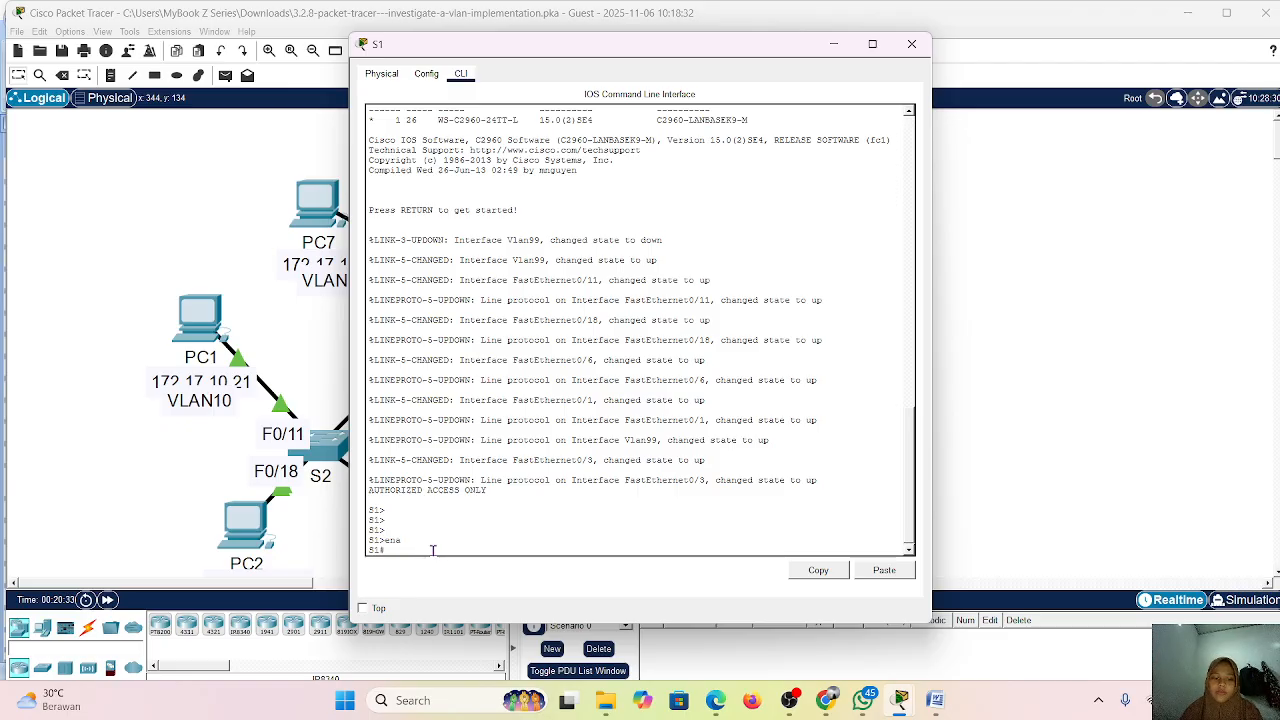
- Erase the startup configuration on S1 with erase startup-config and confirm the erasure
{"action": "type", "text": "erase"}
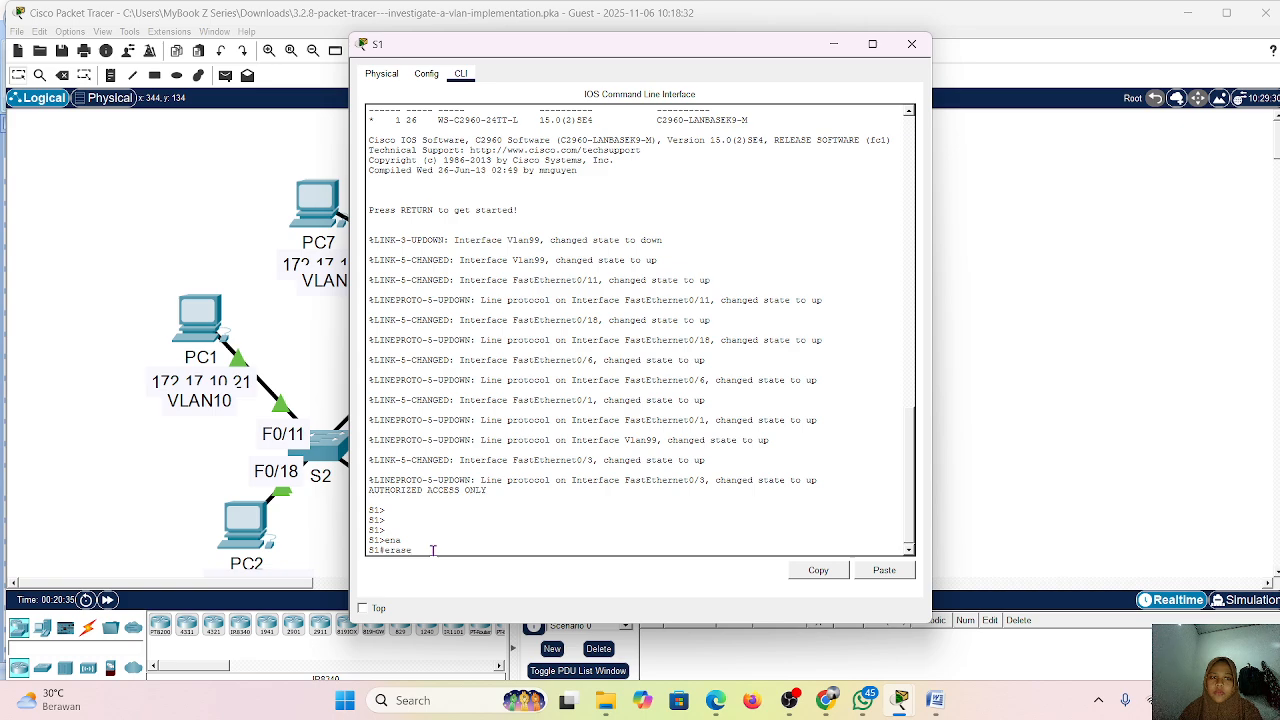
{"action": "type", "text": " sta"}
{"action": "key", "text": "Tab"}
{"action": "key", "text": "Return"}
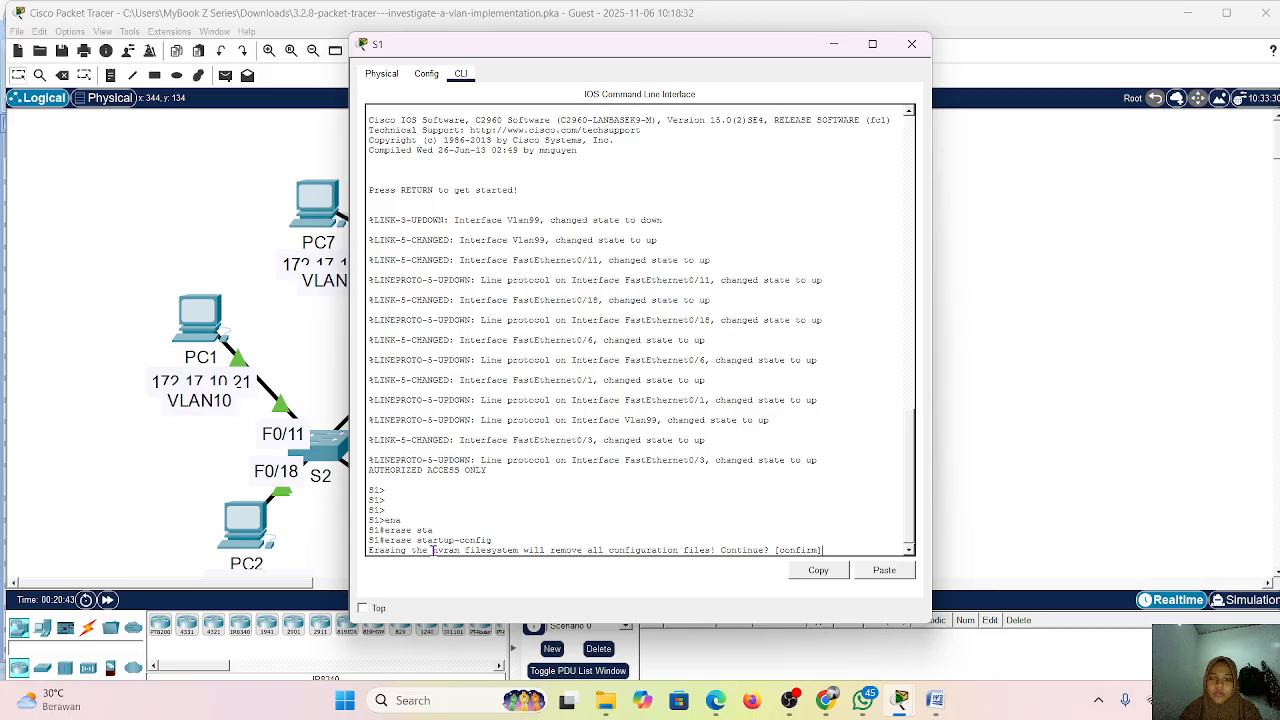
{"action": "key", "text": "Return"}
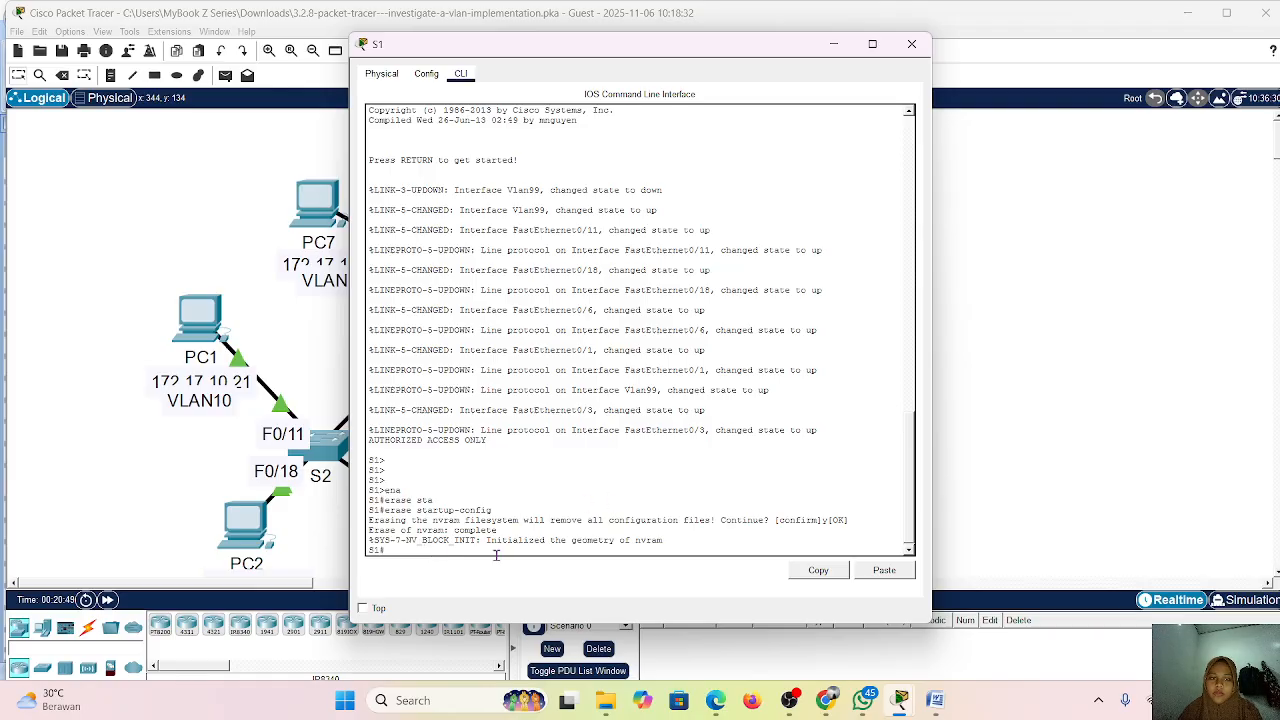
{"action": "scroll", "coordinate": [578, 496], "scroll_direction": "down", "scroll_amount": 1}
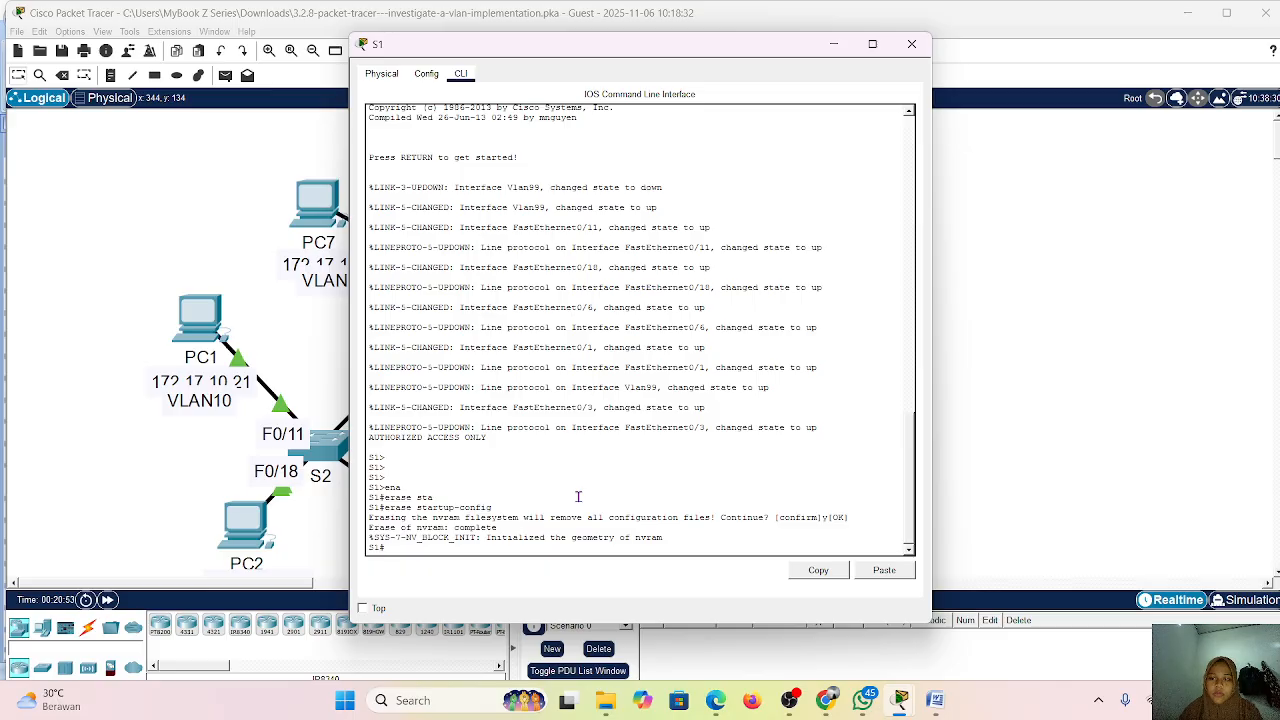
- Try to delete vlan.dat on S1, answering y to both the filename and the confirmation prompts
{"action": "type", "text": "del"}
{"action": "key", "text": "Tab"}
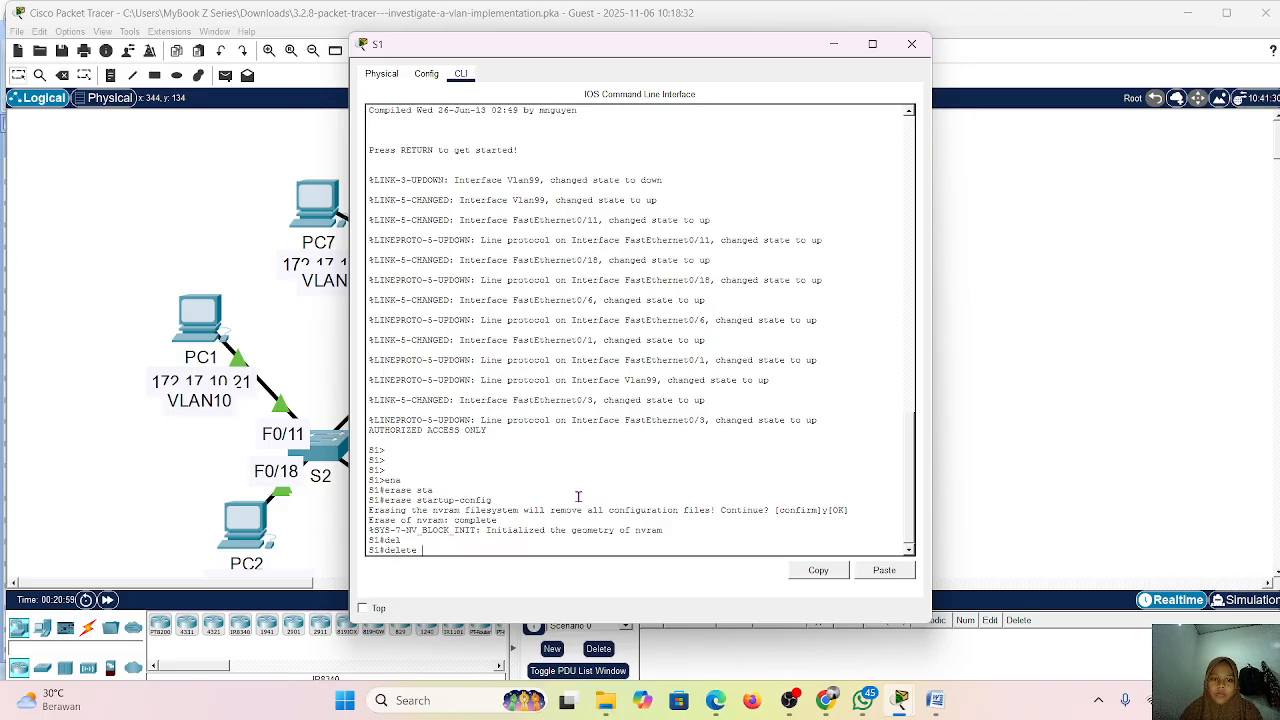
{"action": "type", "text": "vl"}
{"action": "key", "text": "Tab"}
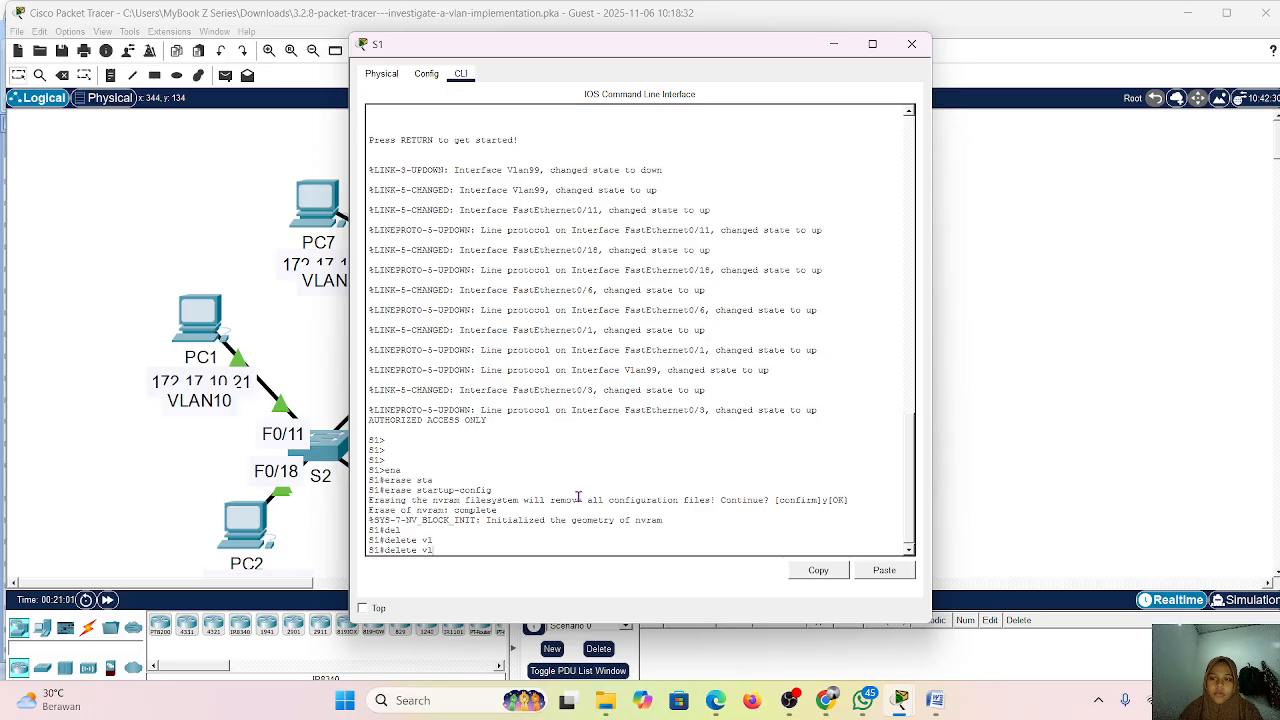
{"action": "type", "text": "an"}
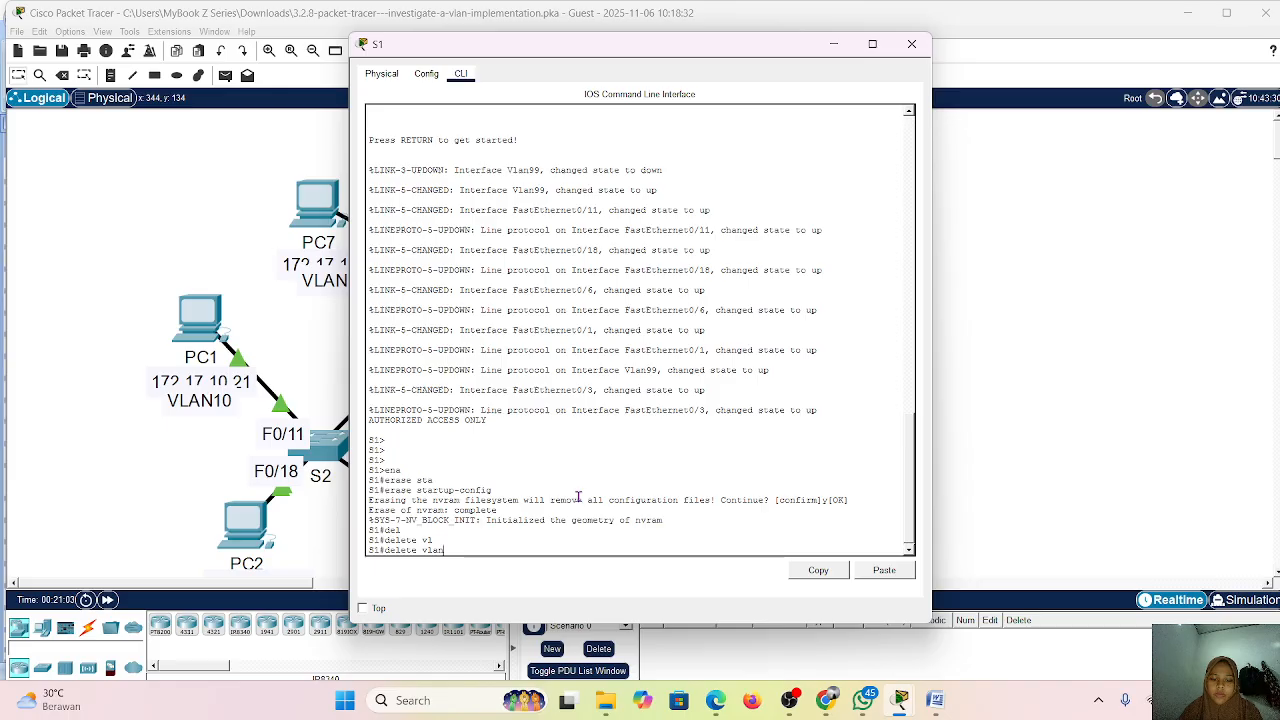
{"action": "type", "text": ".dat"}
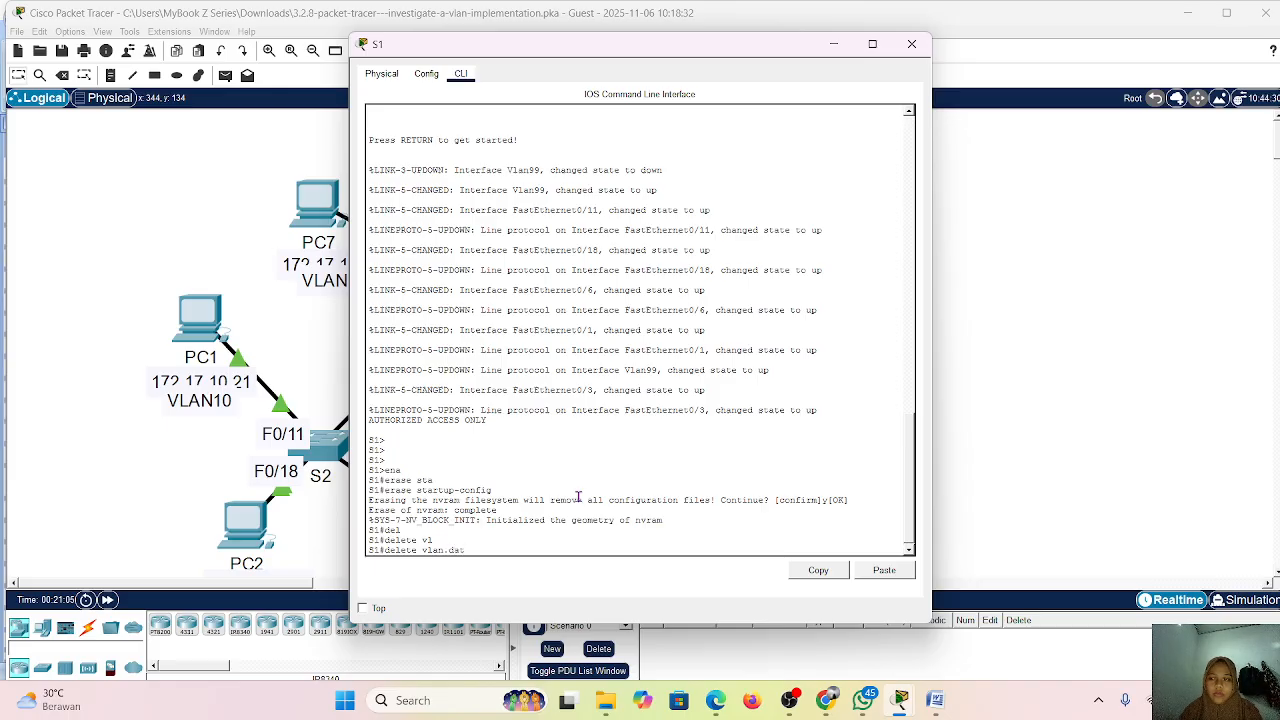
{"action": "key", "text": "Return"}
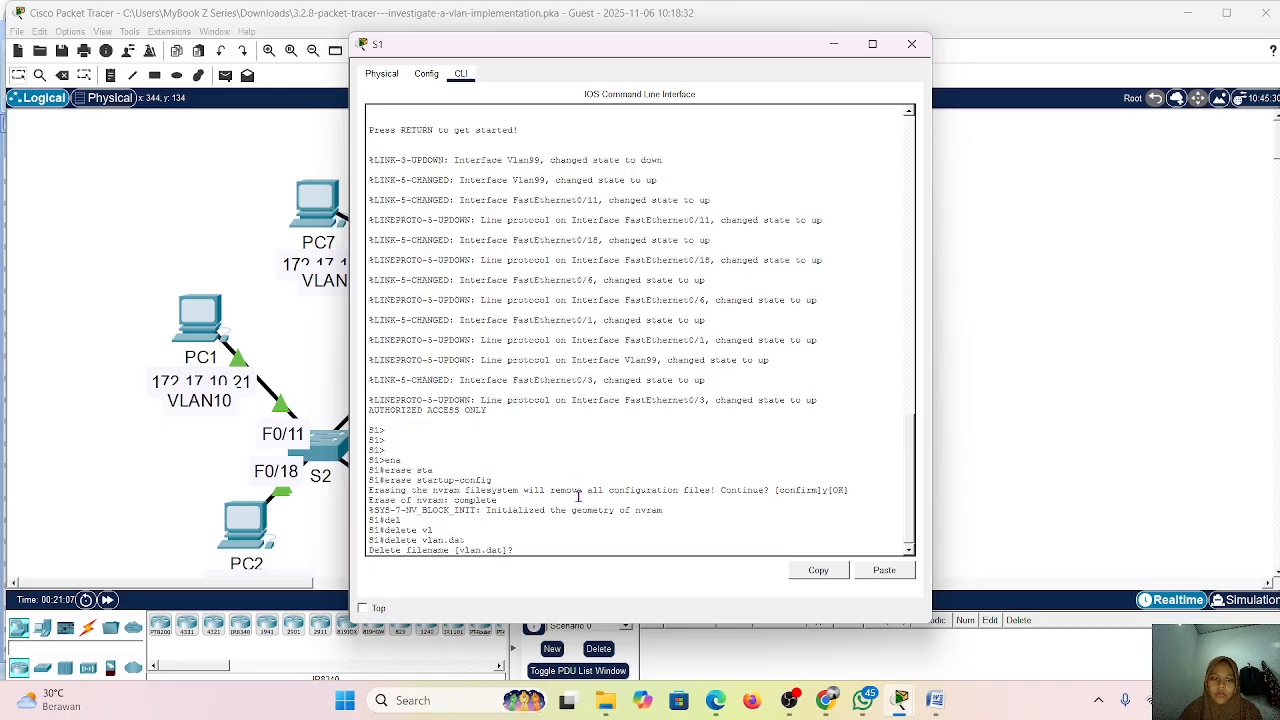
{"action": "type", "text": "y"}
{"action": "key", "text": "Return"}
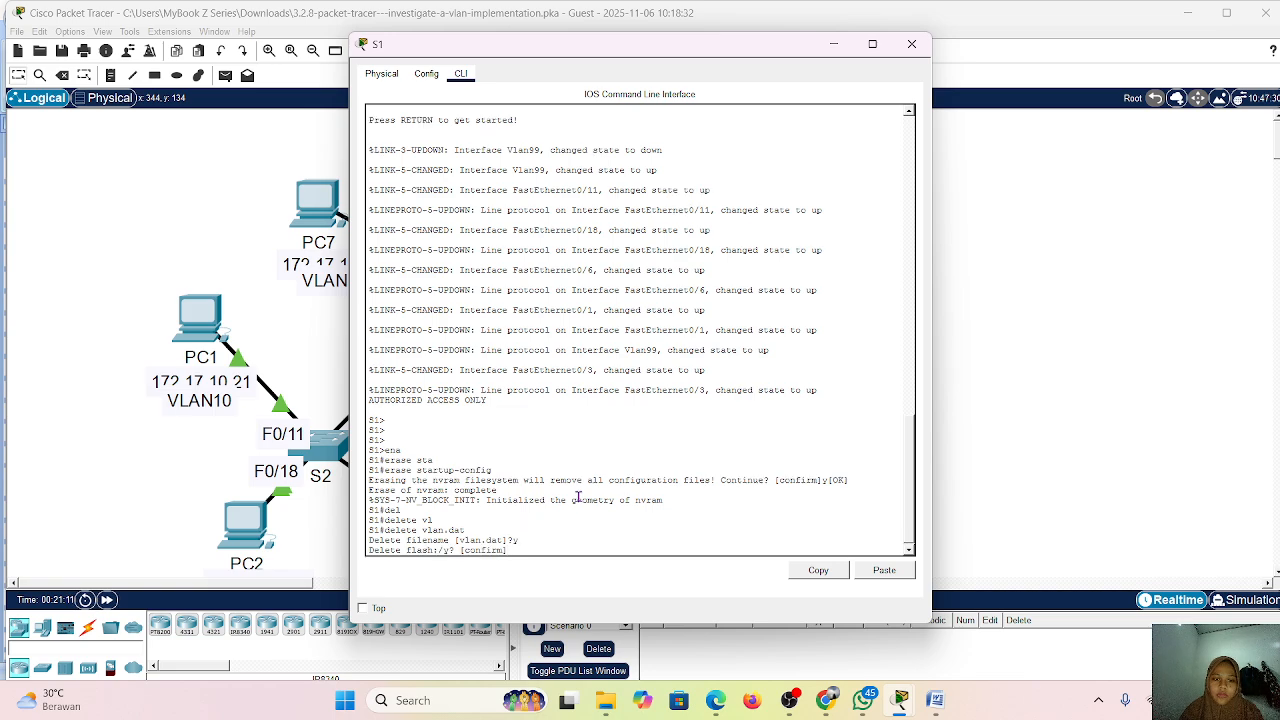
{"action": "type", "text": "y"}
{"action": "key", "text": "Return"}
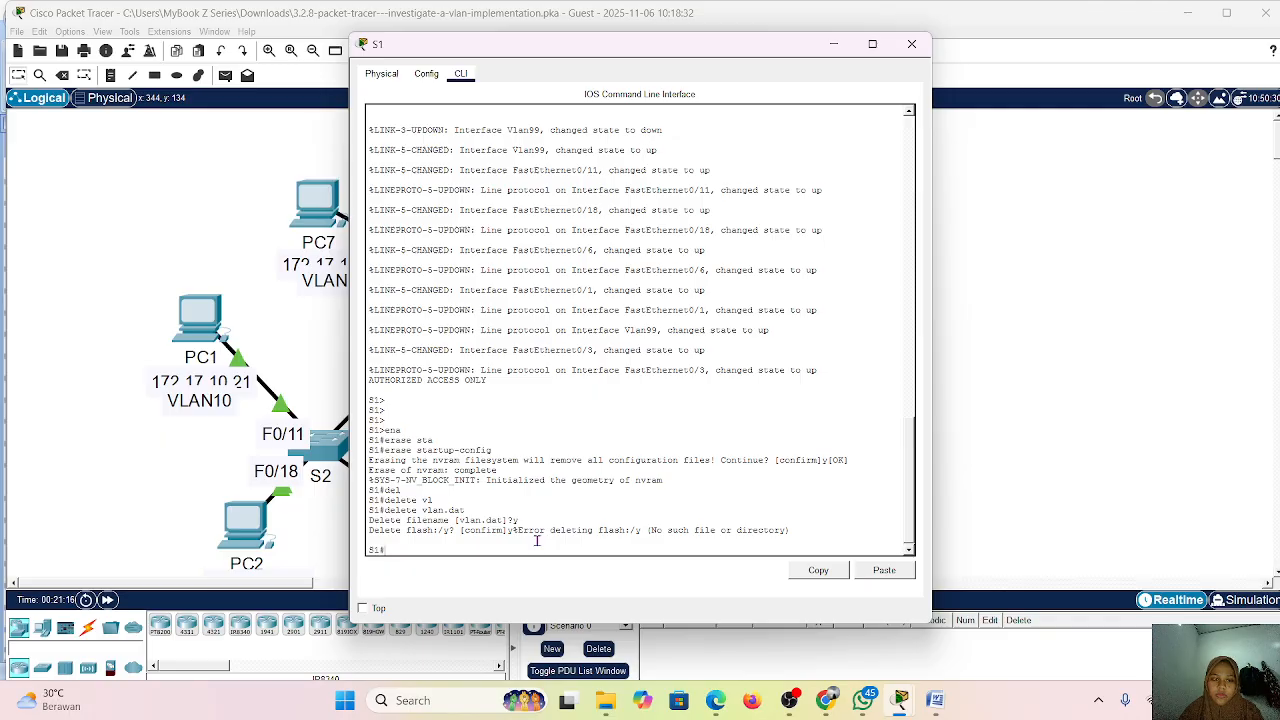
- Try delete vlan.dat on S1 again, answering the filename prompt with yes
{"action": "key", "text": "Up"}
{"action": "key", "text": "Return"}
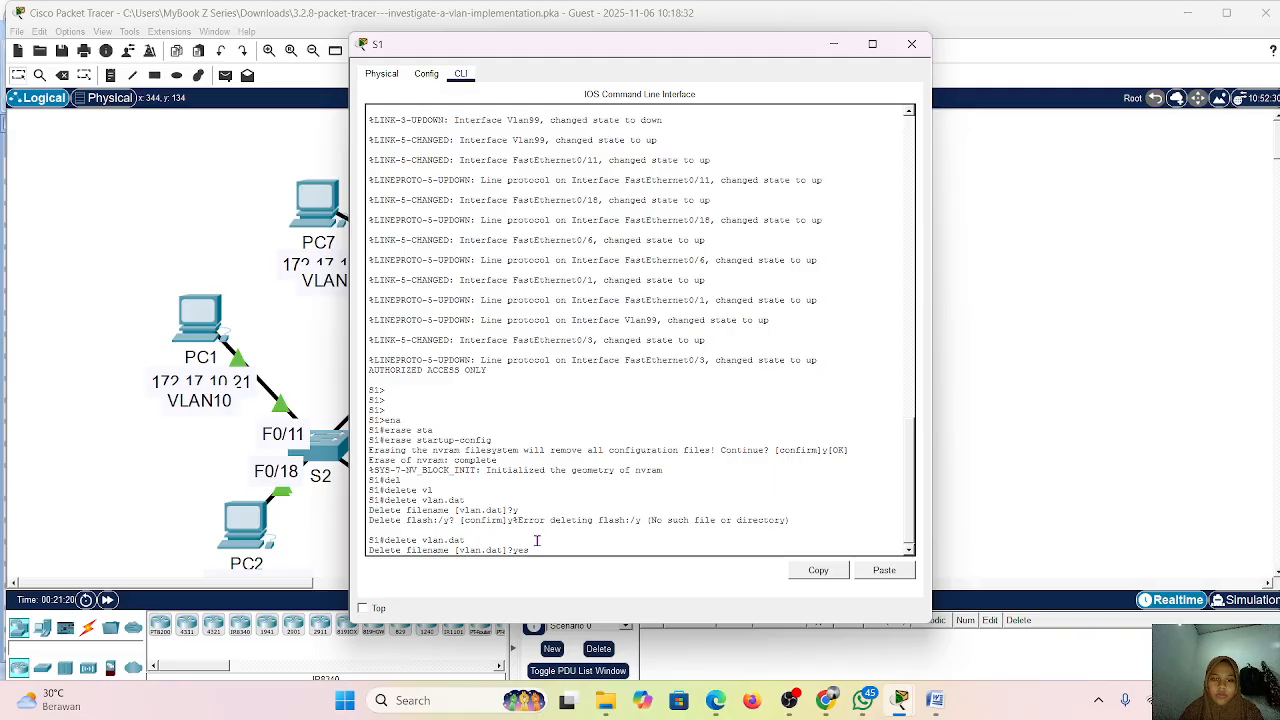
{"action": "key", "text": "Return"}
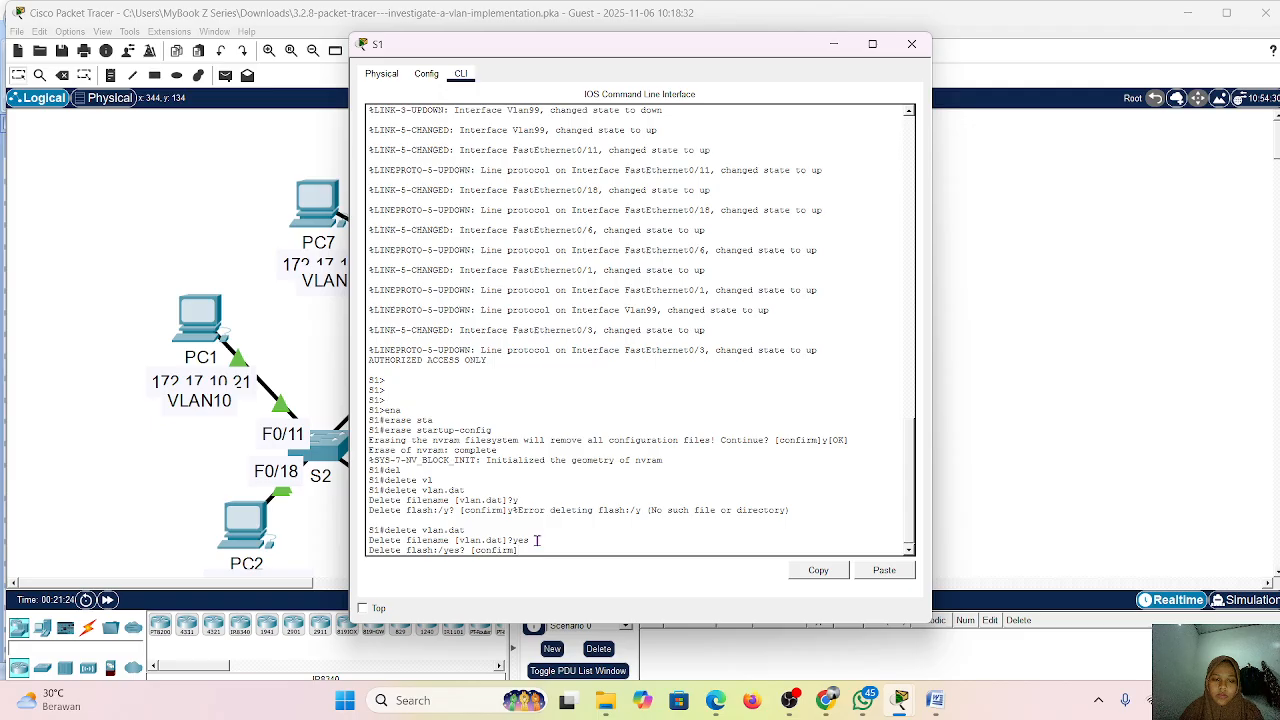
{"action": "key", "text": "Return"}
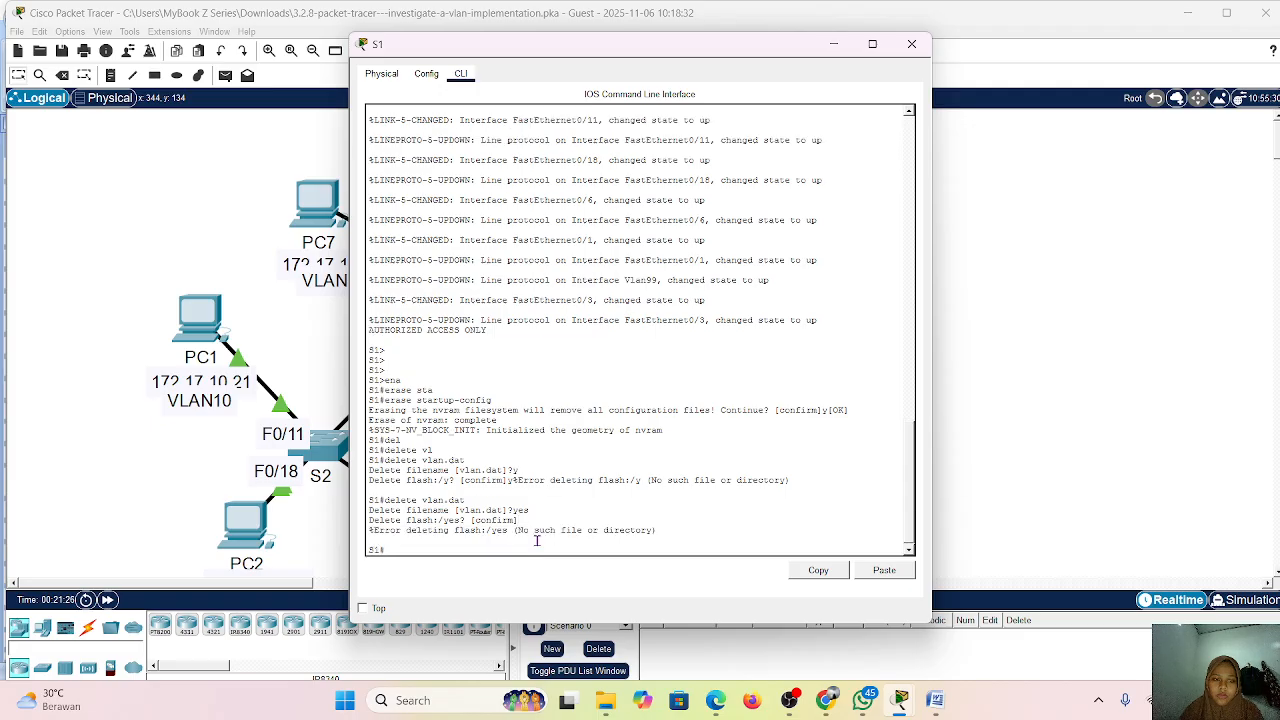
- Delete vlan.dat from S1's flash, accepting the default filename and confirming, and minimize the S1 window
{"action": "key", "text": "Up"}
{"action": "key", "text": "Return"}
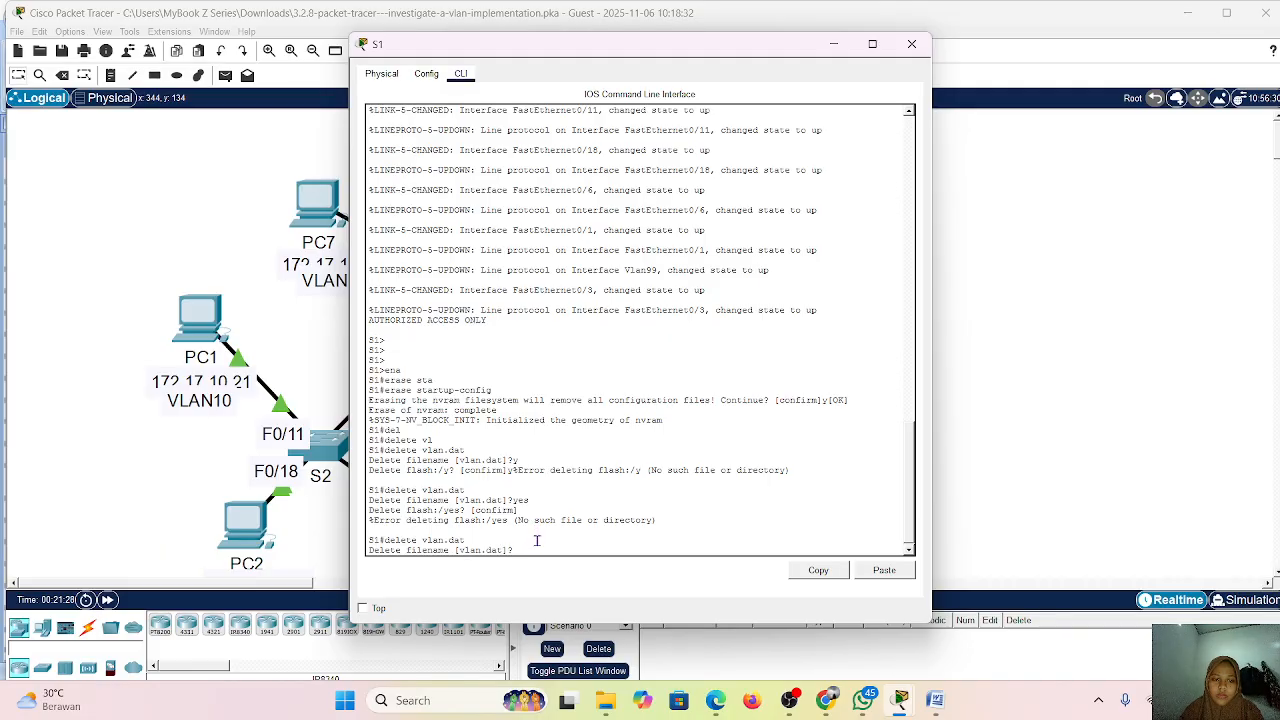
{"action": "key", "text": "Return"}
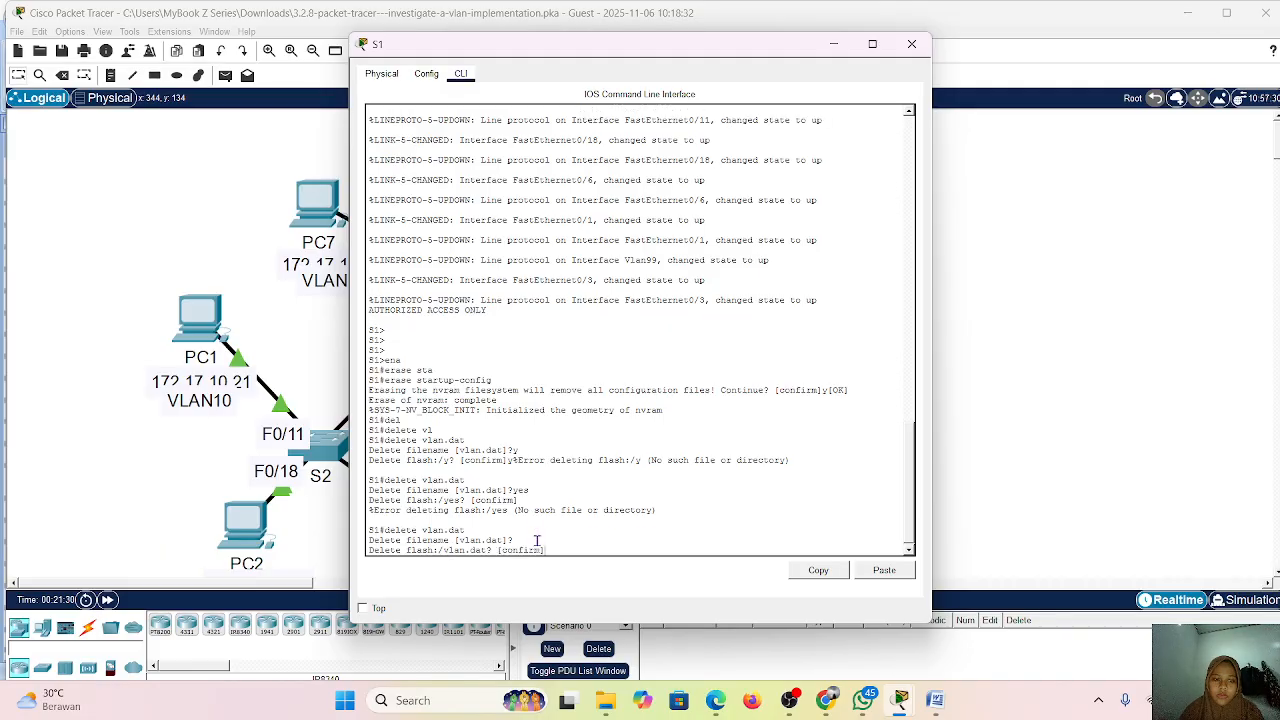
{"action": "key", "text": "Return"}
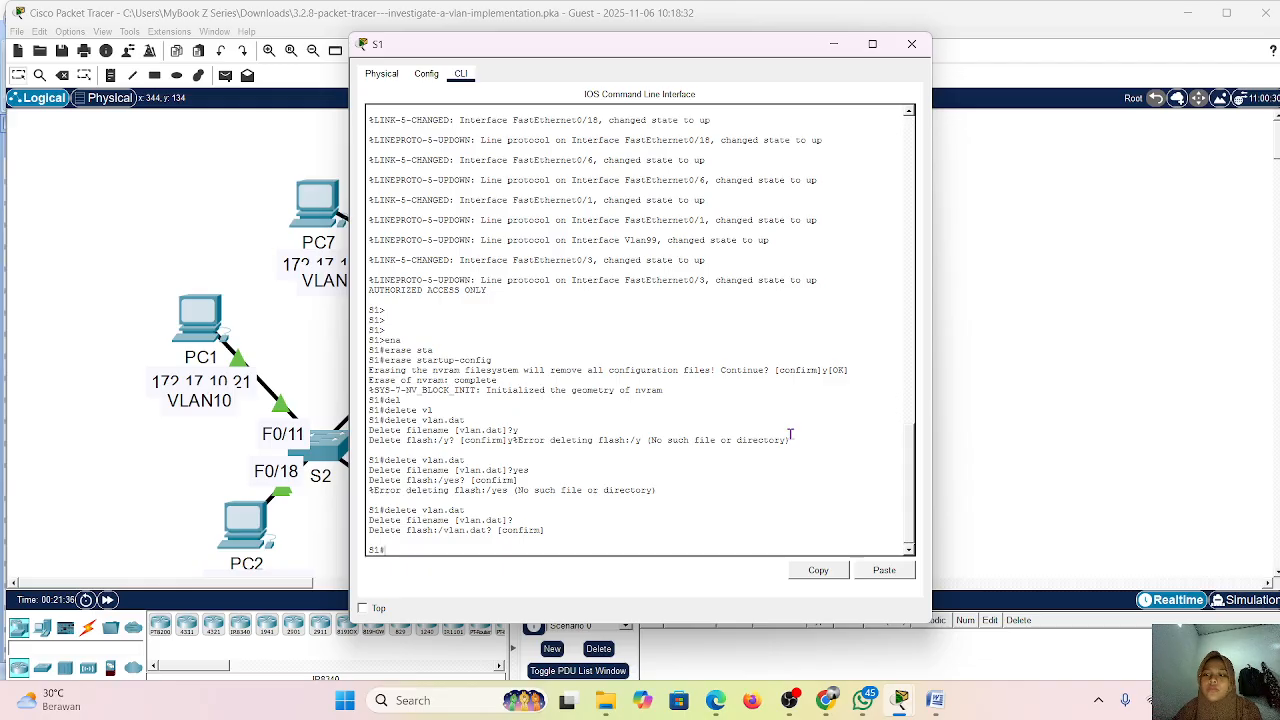
{"action": "left_click", "coordinate": [835, 44]}
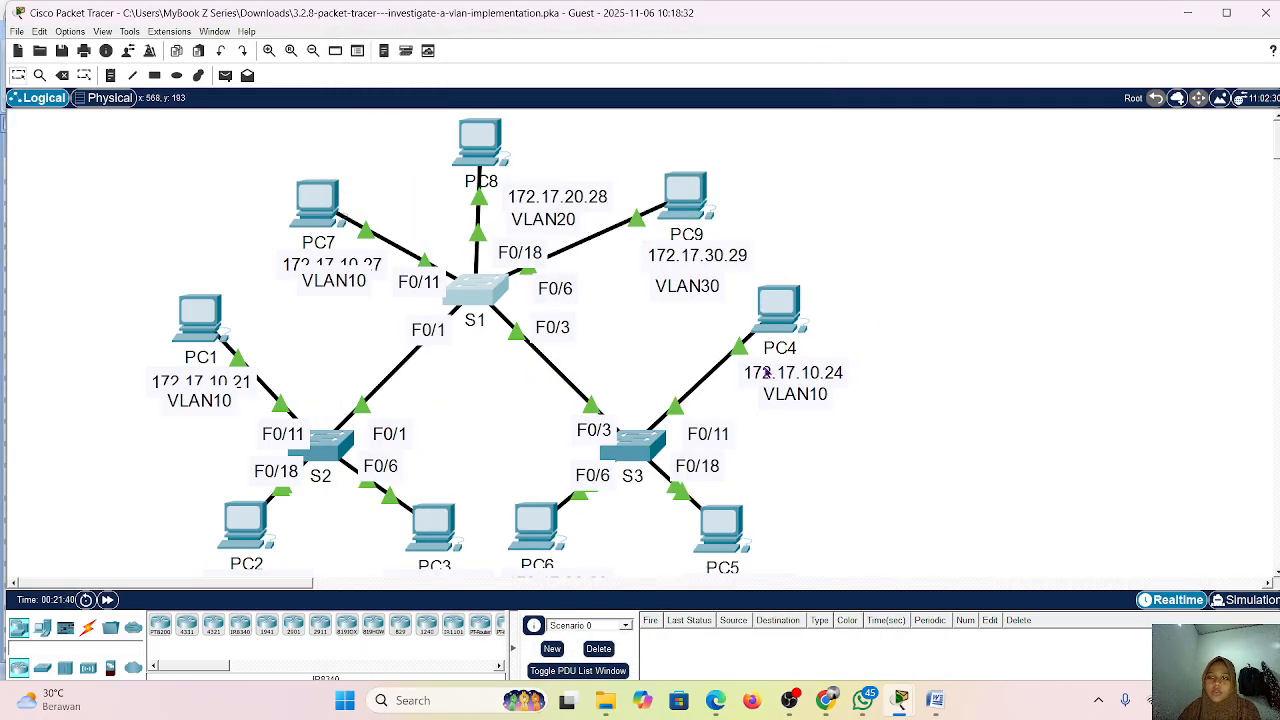
{"action": "scroll", "coordinate": [817, 346], "scroll_direction": "right", "scroll_amount": 3}
{"action": "scroll", "coordinate": [817, 346], "scroll_direction": "down", "scroll_amount": 1}
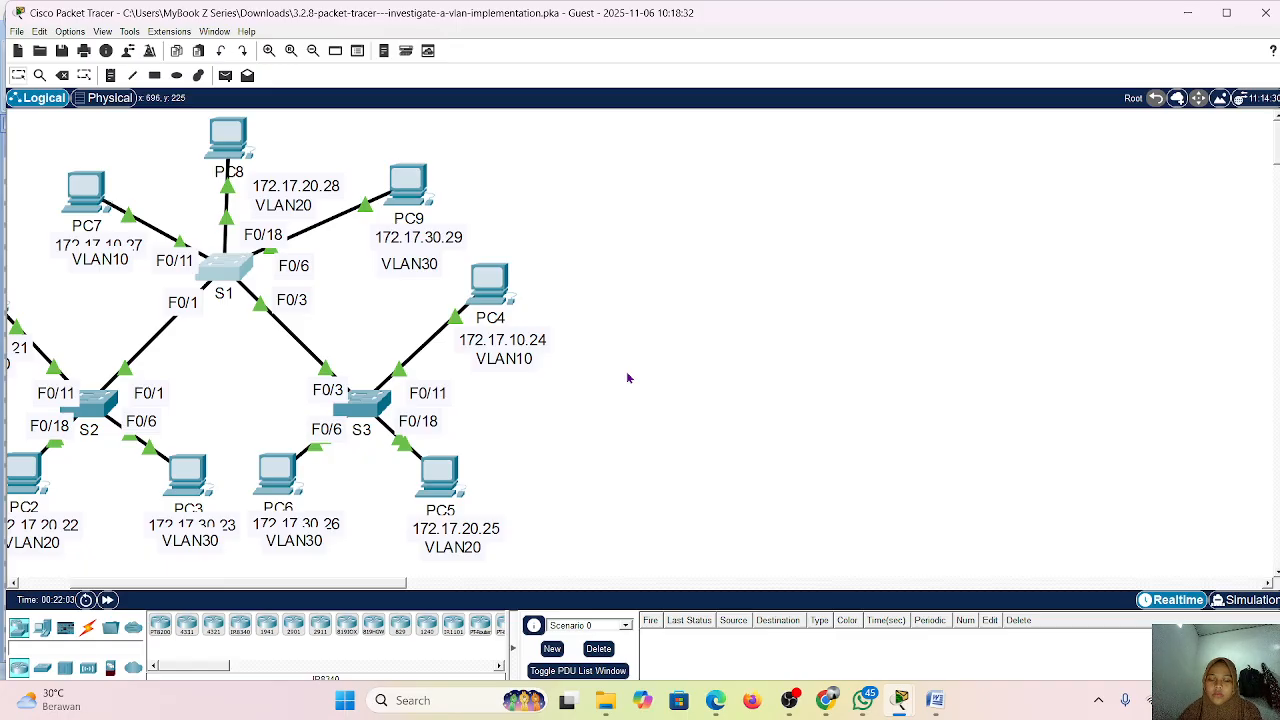
{"action": "scroll", "coordinate": [628, 378], "scroll_direction": "left", "scroll_amount": 3}
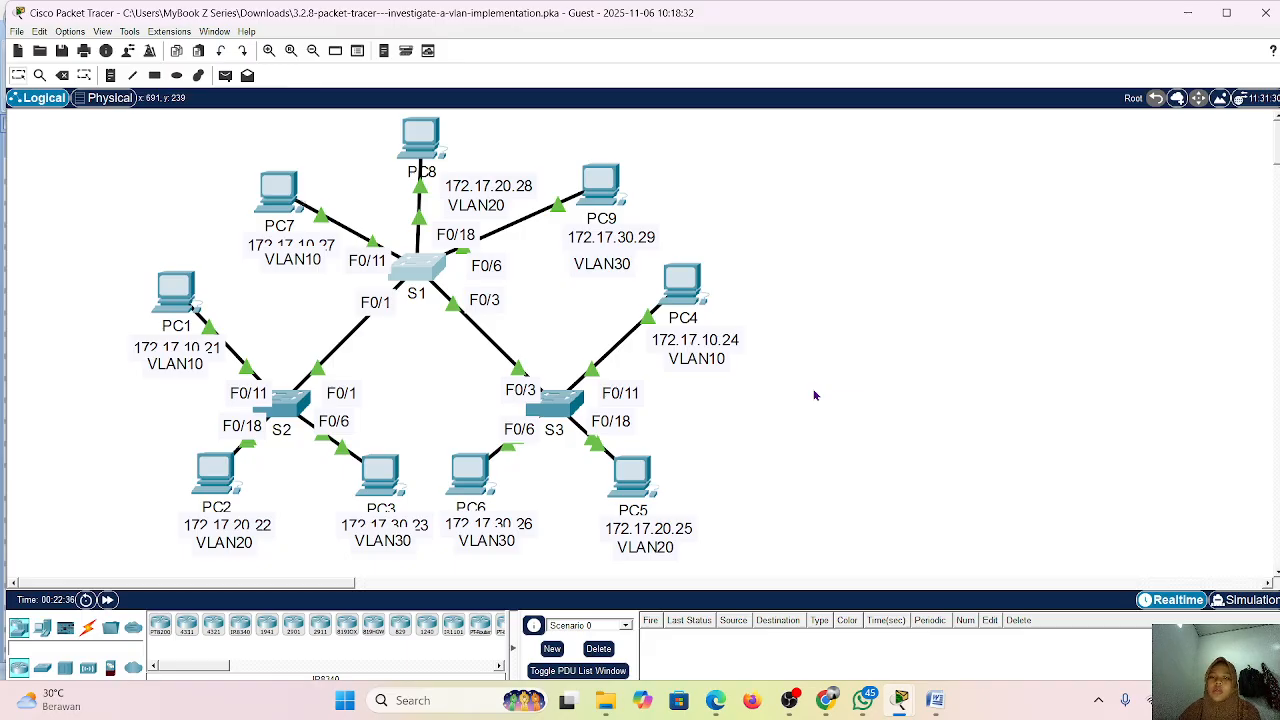
- Reopen the activity instructions at the Reflection Questions and highlight question 1 on which devices receive a VLAN 10 broadcast
{"action": "left_click", "coordinate": [899, 703]}
{"action": "left_click", "coordinate": [966, 612]}
{"action": "scroll", "coordinate": [664, 355], "scroll_direction": "down", "scroll_amount": 5}
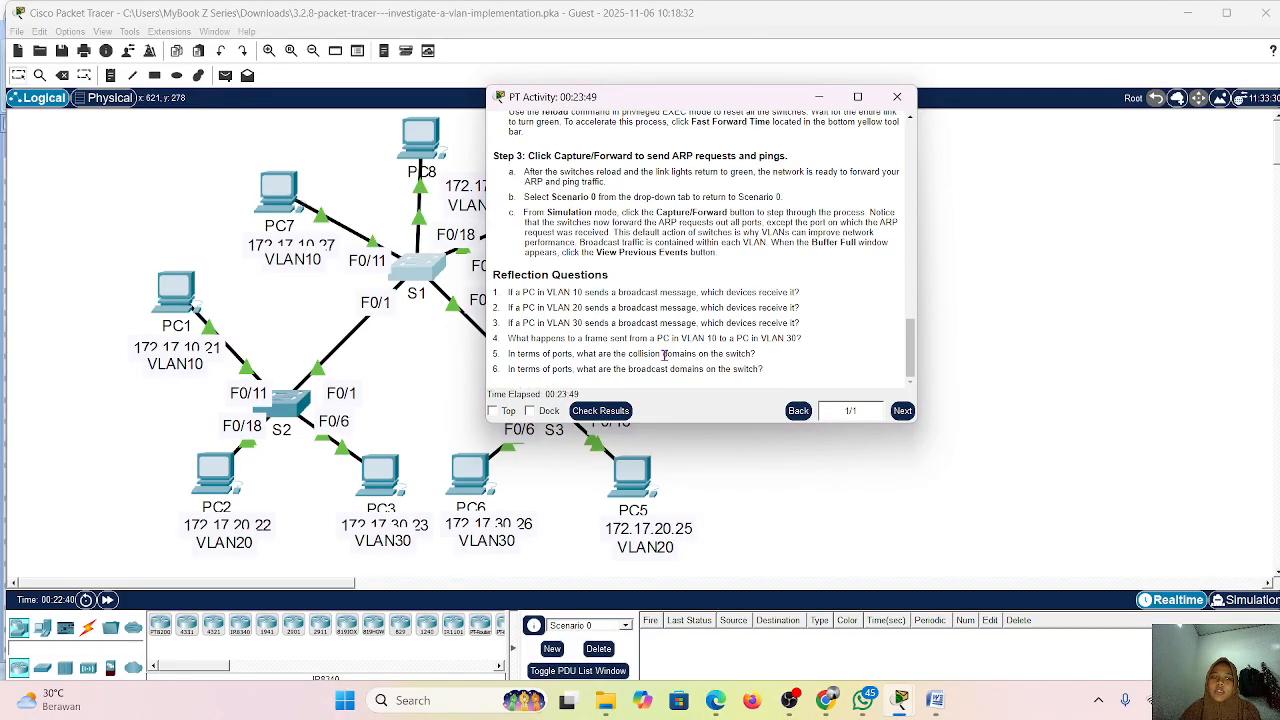
{"action": "scroll", "coordinate": [664, 357], "scroll_direction": "up", "scroll_amount": 1}
{"action": "scroll", "coordinate": [666, 363], "scroll_direction": "down", "scroll_amount": 2}
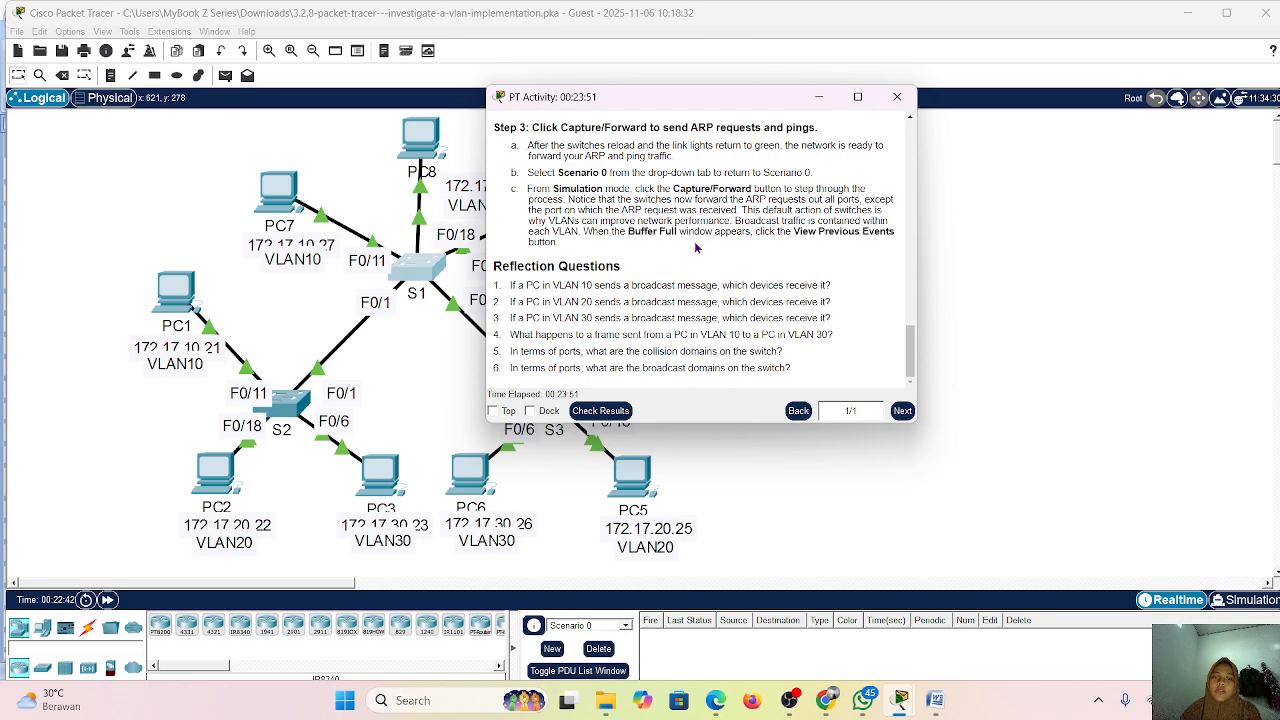
{"action": "mouse_move", "coordinate": [510, 285]}
{"action": "left_mouse_down"}
{"action": "mouse_move", "coordinate": [560, 302]}
{"action": "mouse_move", "coordinate": [849, 261]}
{"action": "mouse_move", "coordinate": [862, 288]}
{"action": "left_mouse_up"}
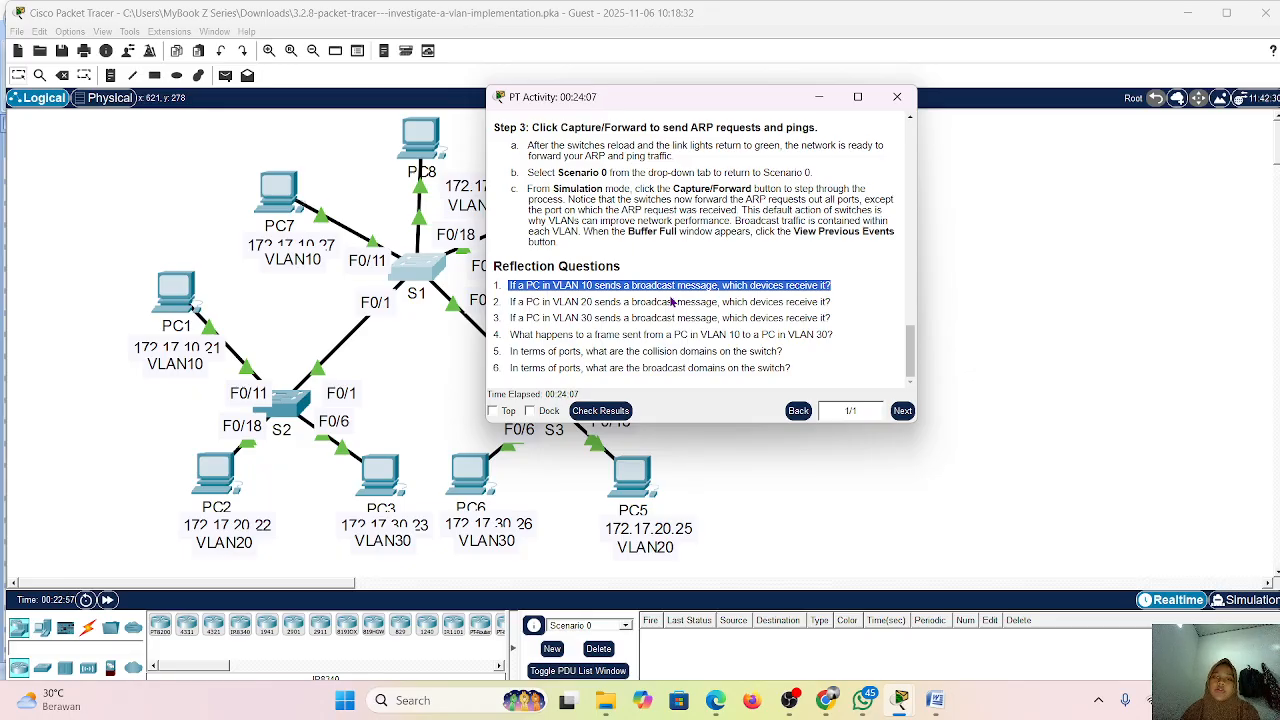
- Highlight Reflection Questions 1 to 3 on which devices receive broadcasts from PCs in VLAN 10, VLAN 20 and VLAN 30
{"action": "left_click_drag", "start_coordinate": [507, 285], "coordinate": [852, 318]}
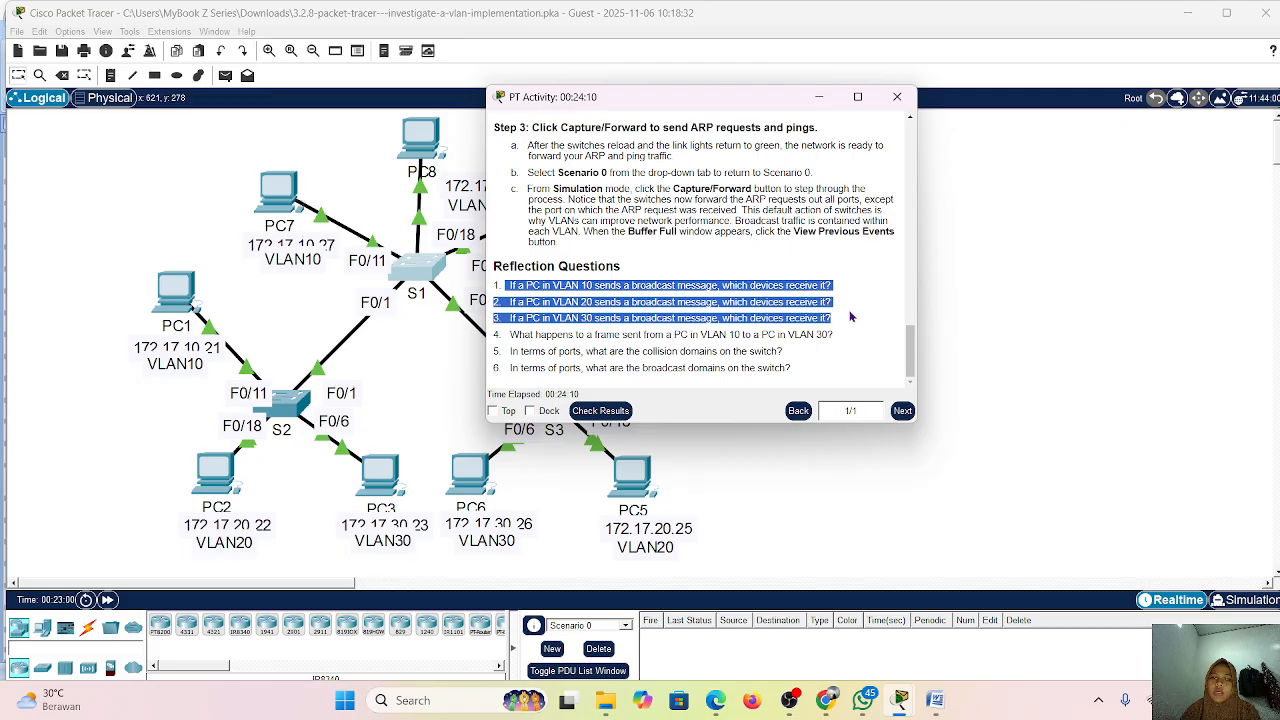
{"action": "triple_click", "coordinate": [556, 296]}
{"action": "triple_click", "coordinate": [556, 297]}
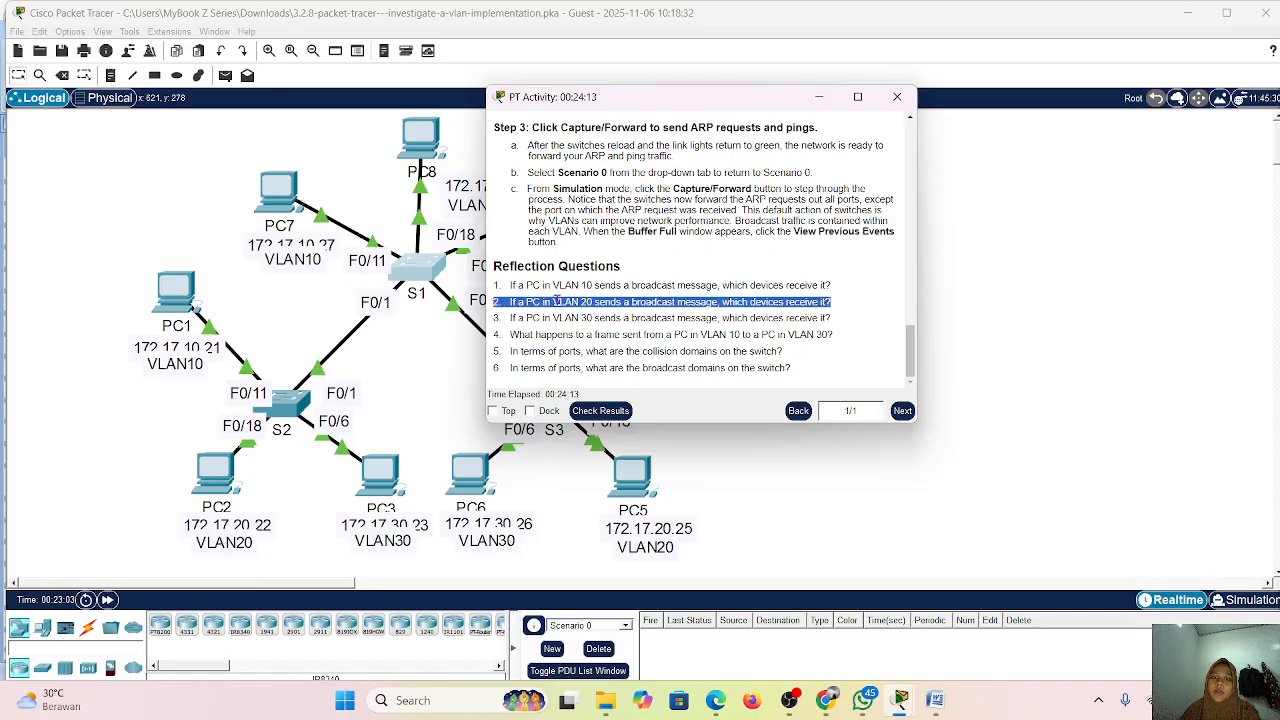
{"action": "triple_click", "coordinate": [556, 319]}
{"action": "left_click", "coordinate": [556, 319]}
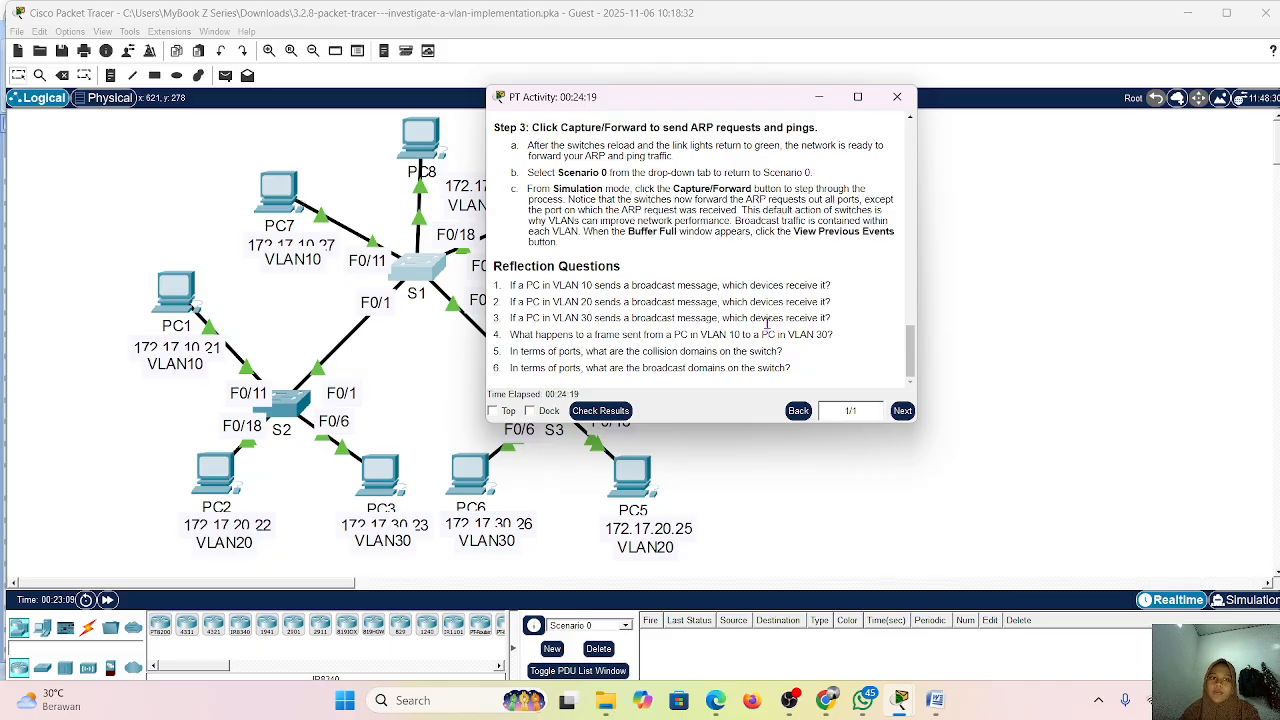
- Highlight question 4 on a frame sent from VLAN 10 to VLAN 30 and question 6 on the switch's broadcast domains
{"action": "triple_click", "coordinate": [533, 336]}
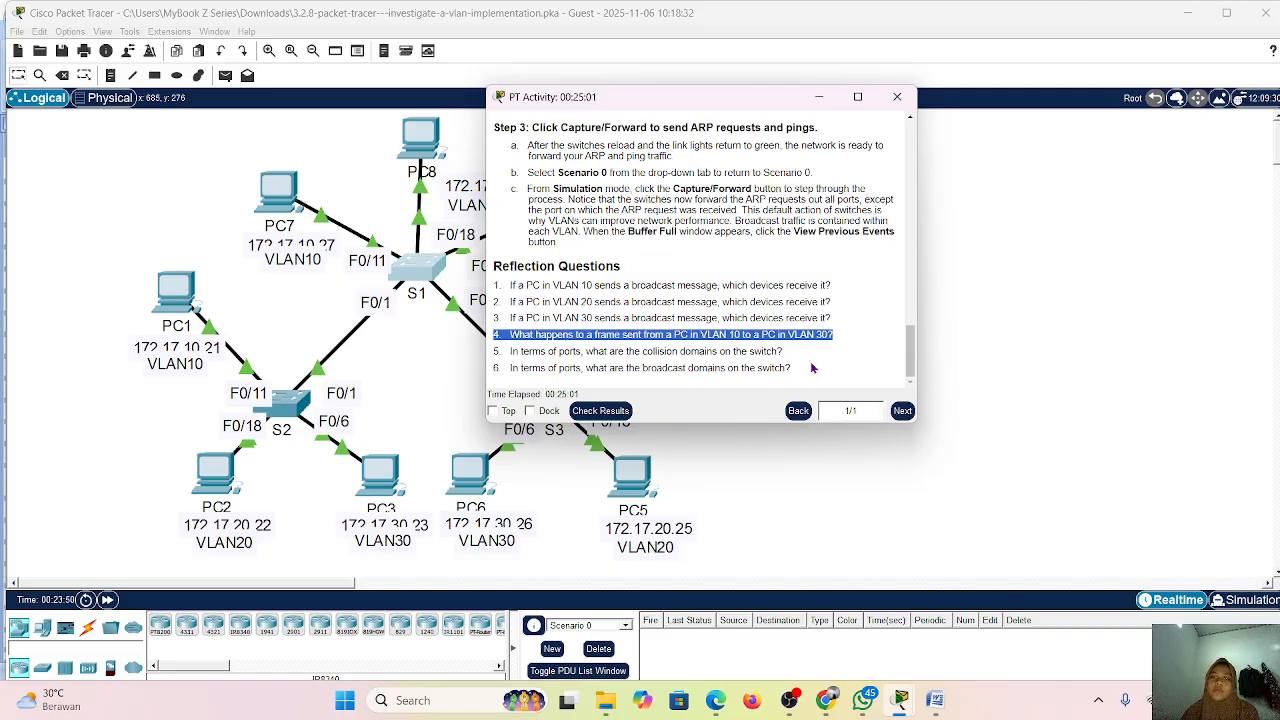
{"action": "left_click", "coordinate": [517, 370]}
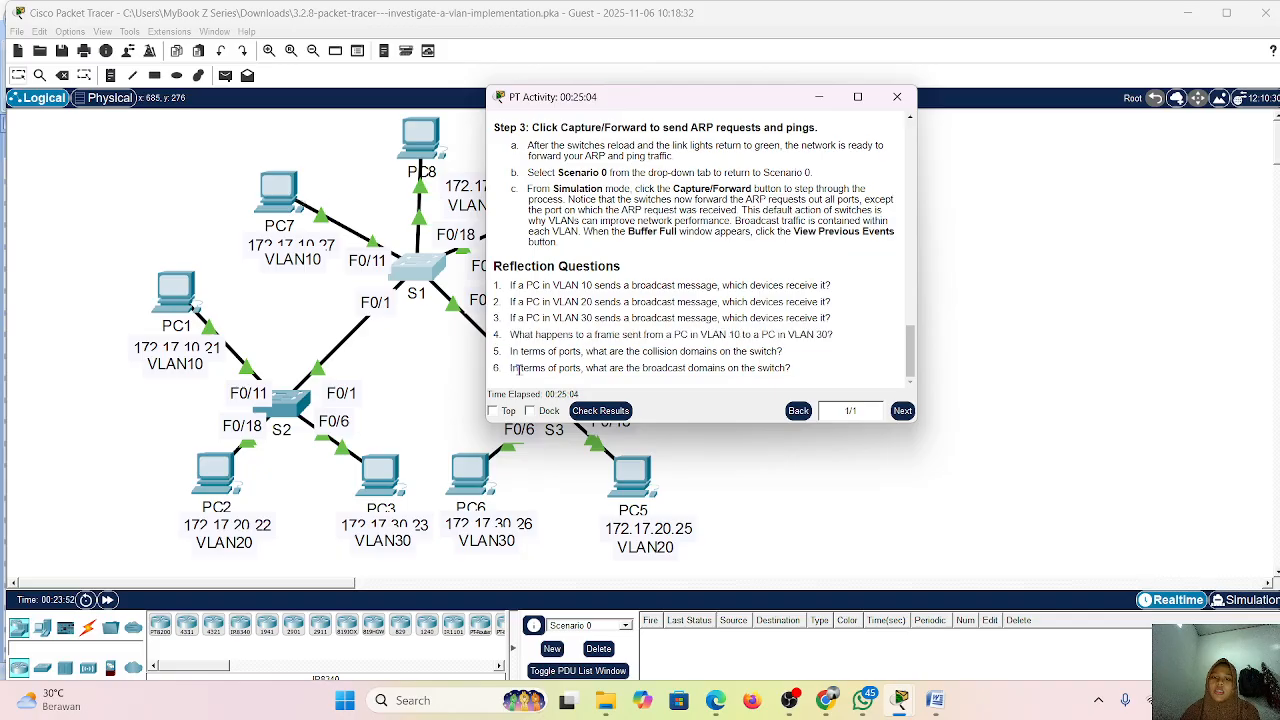
{"action": "left_click_drag", "start_coordinate": [517, 370], "coordinate": [807, 366]}
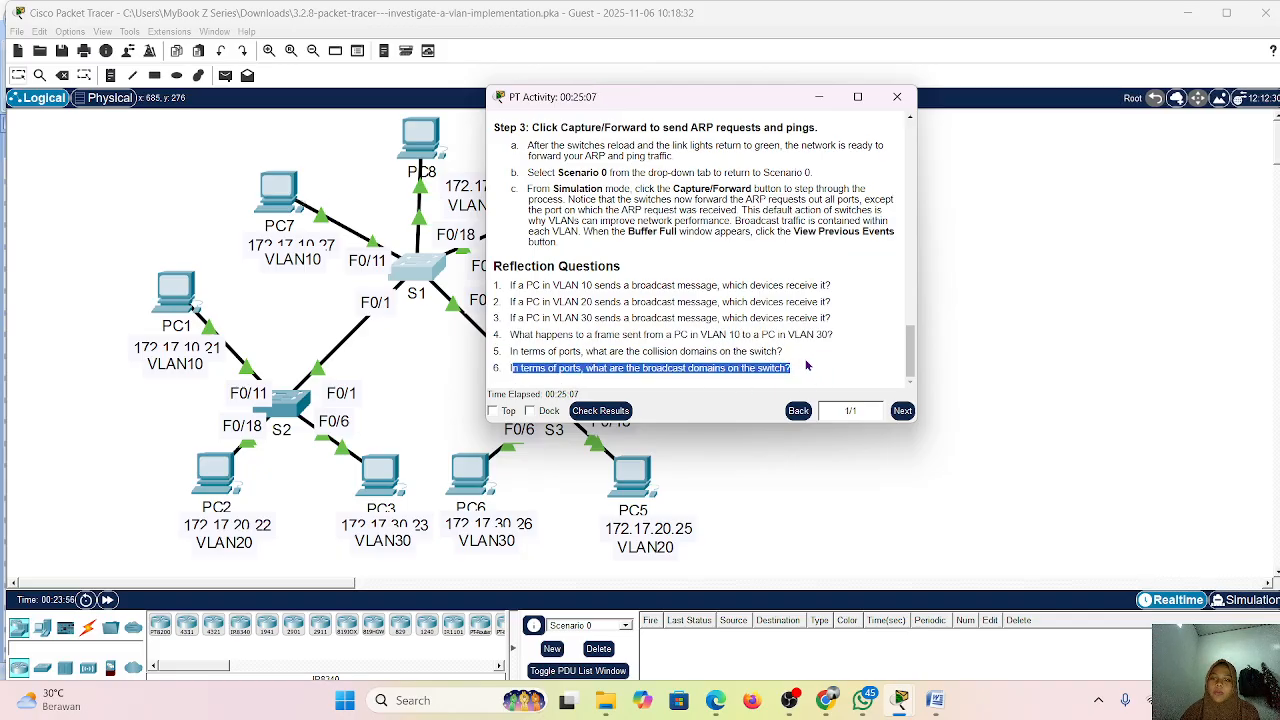
{"action": "left_click", "coordinate": [814, 376]}
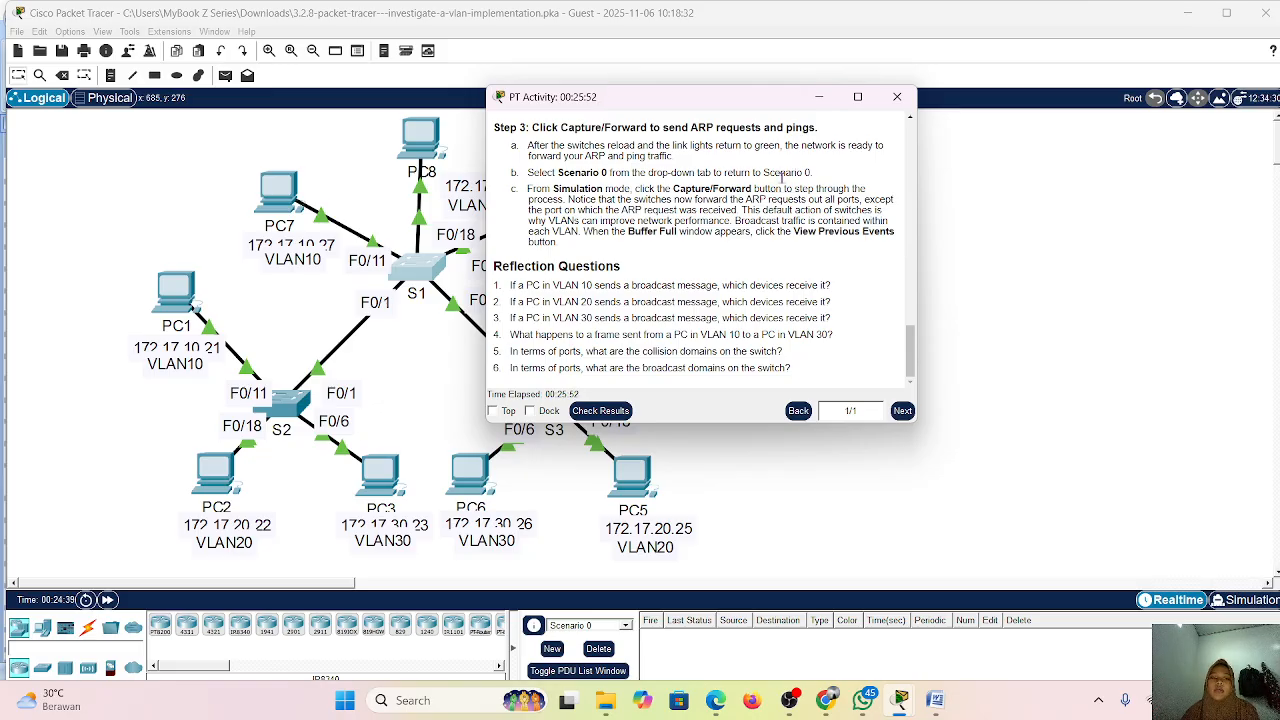
- Minimize the activity instructions to view the full network topology
{"action": "left_click", "coordinate": [819, 97]}
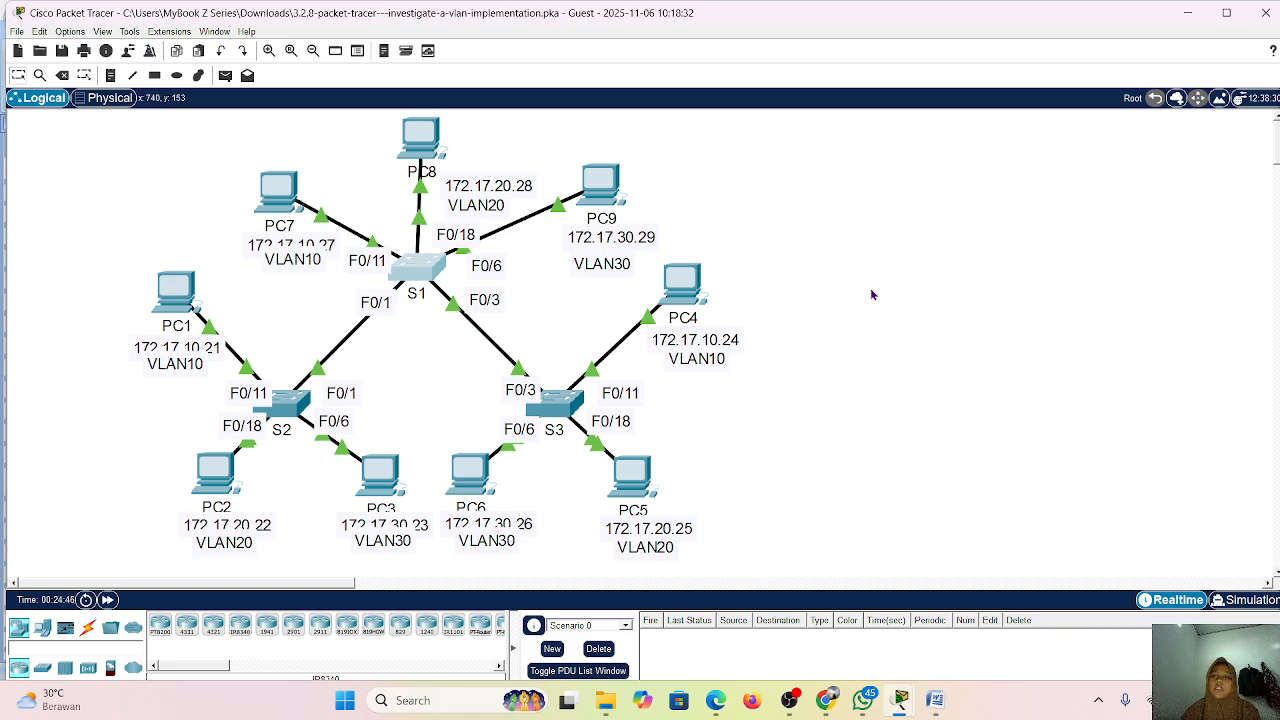
{"action": "scroll", "coordinate": [871, 291], "scroll_direction": "down", "scroll_amount": 2}
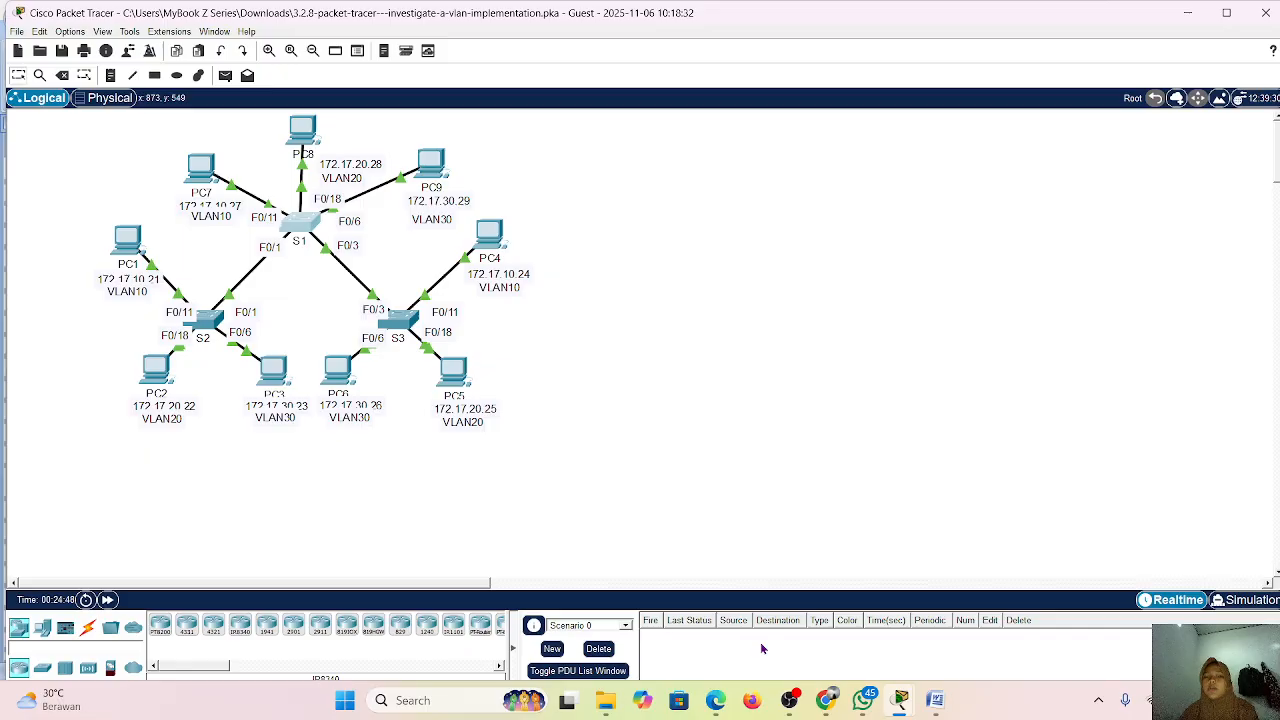
{"action": "left_click", "coordinate": [789, 700]}
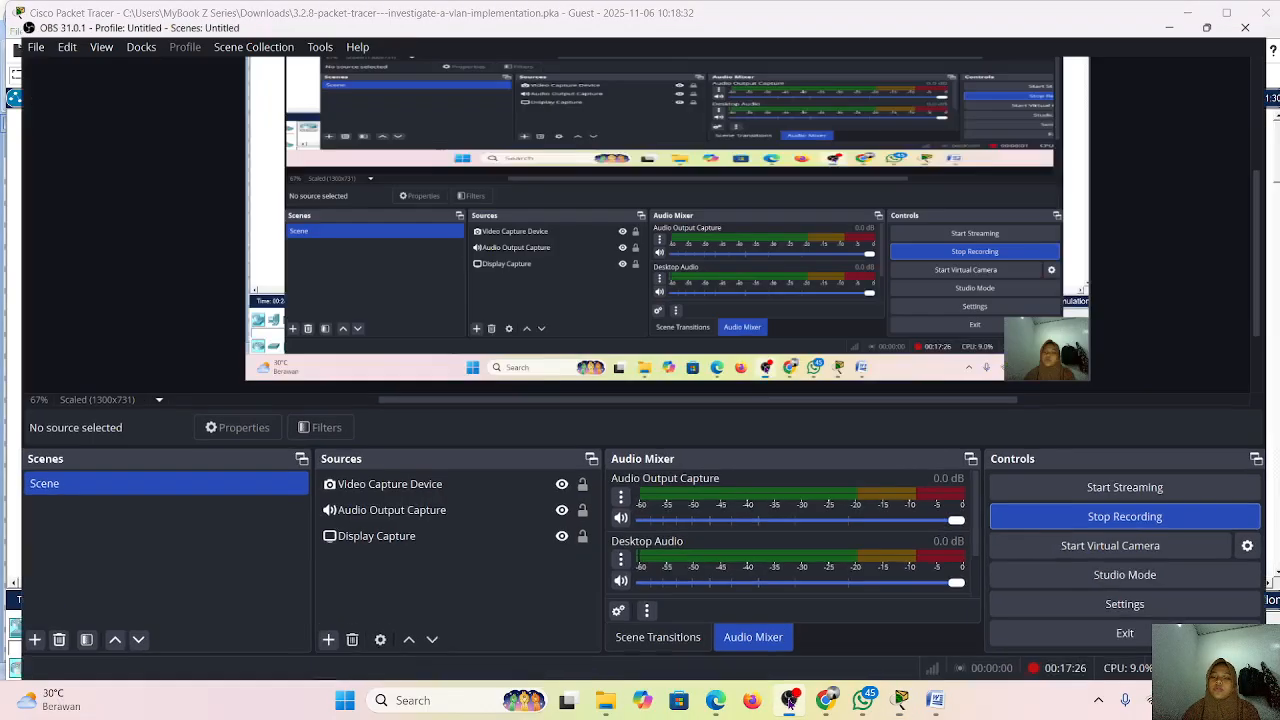